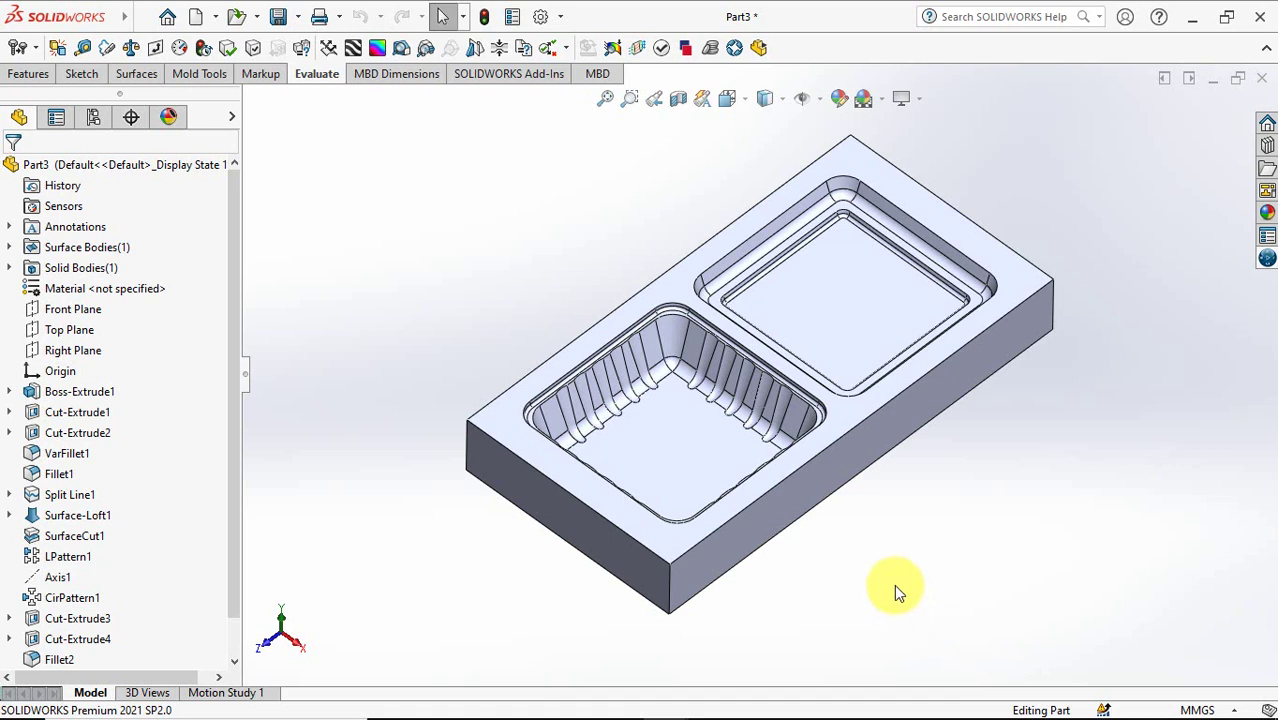
Start a sketch on the Top Plane and draw a vertical centerline up the rim between the cavities
click(84, 338)
click(103, 300)
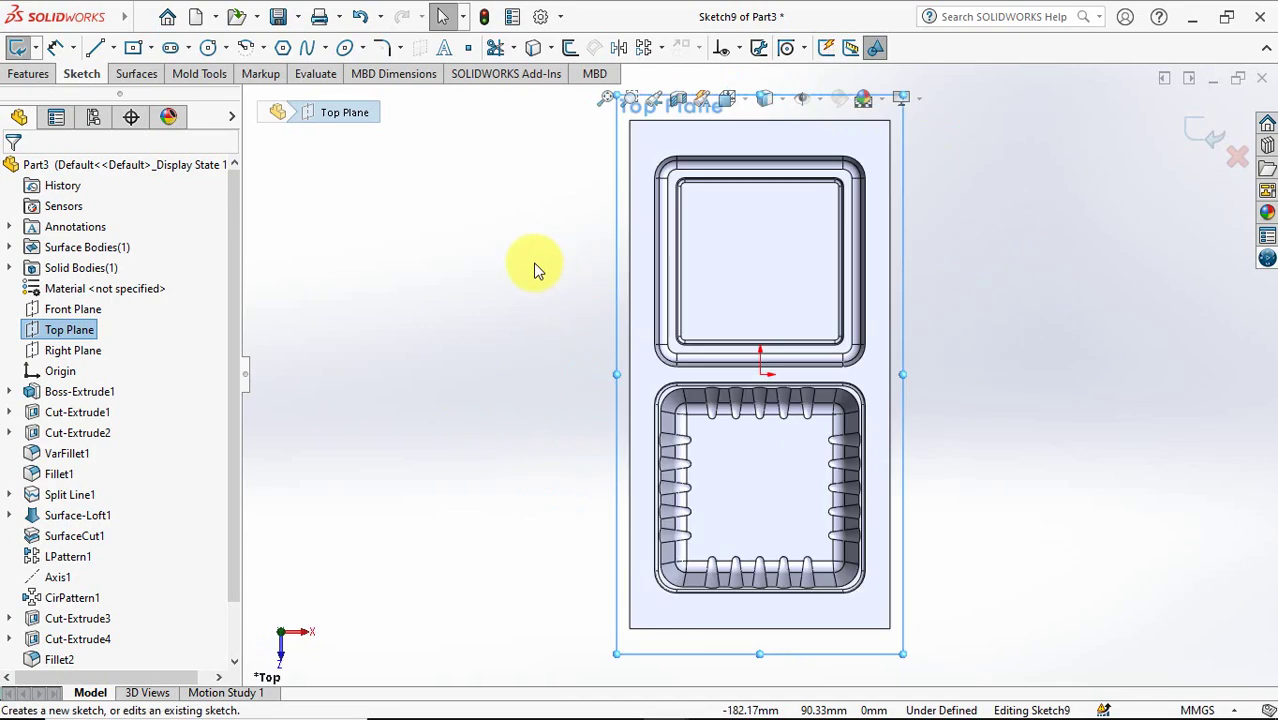
shift+middle_drag(812, 335, 810, 140)
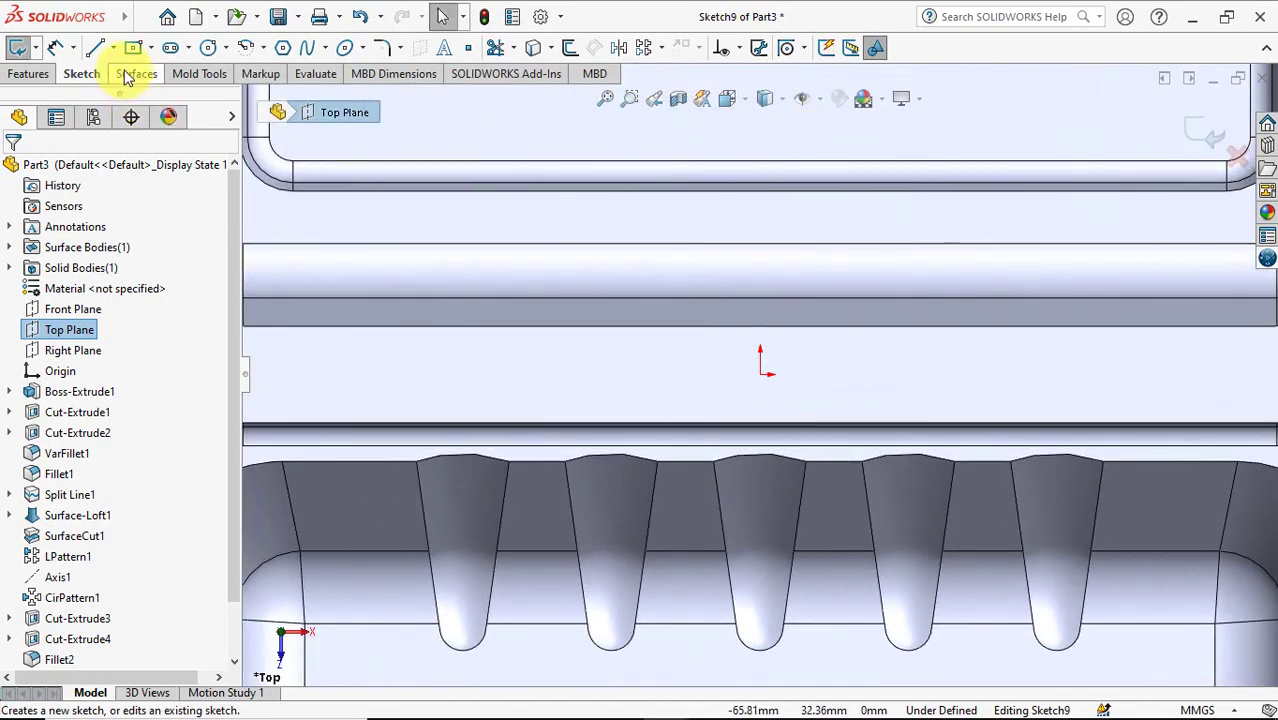
click(113, 47)
click(132, 80)
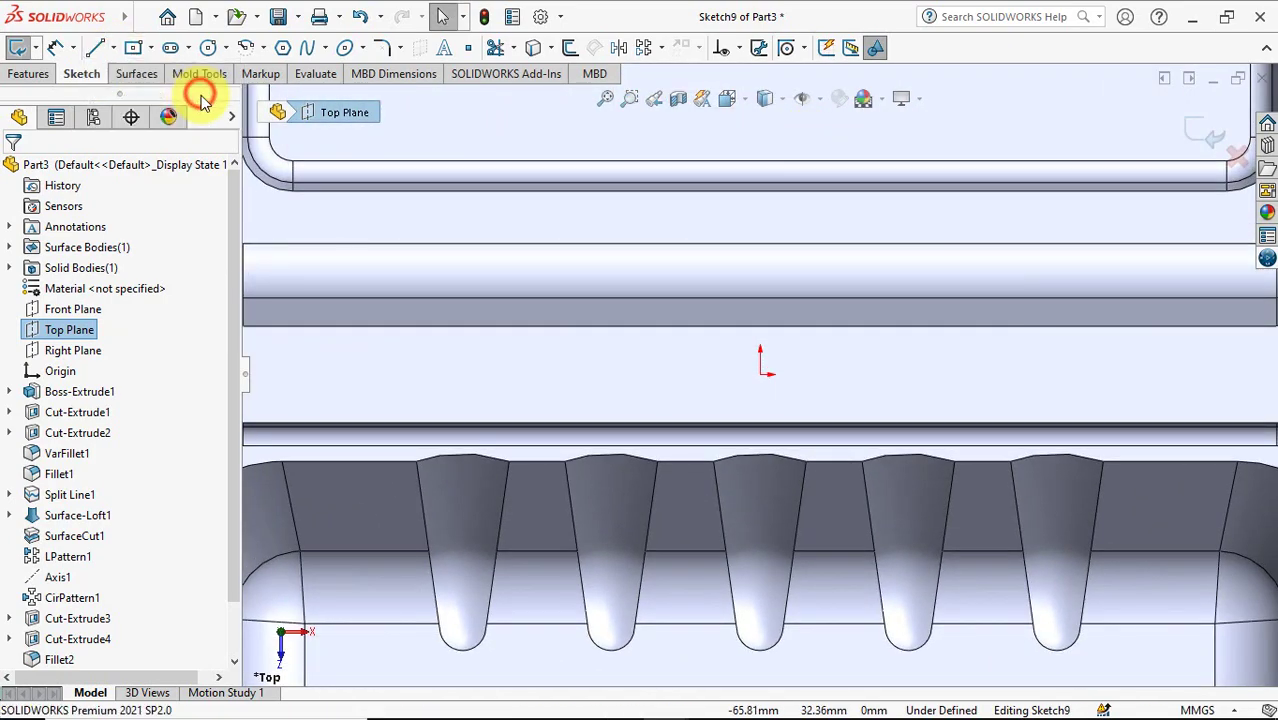
click(760, 326)
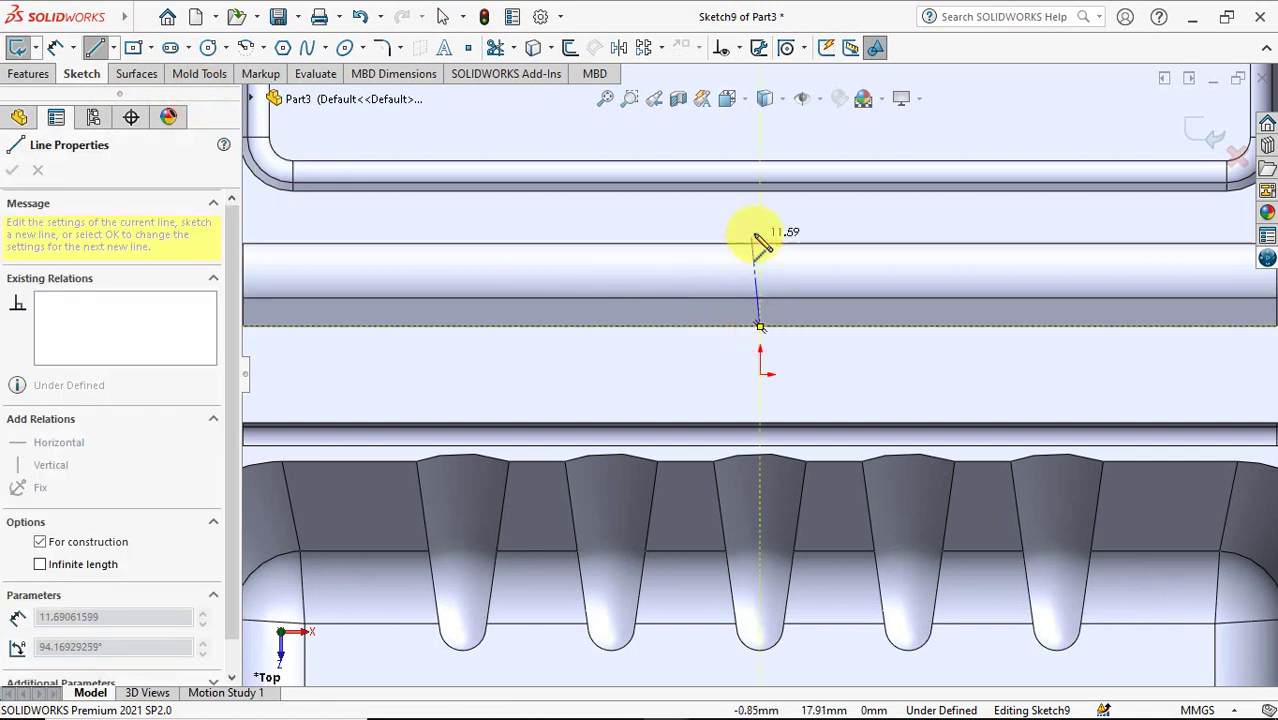
click(760, 192)
right_click(786, 206)
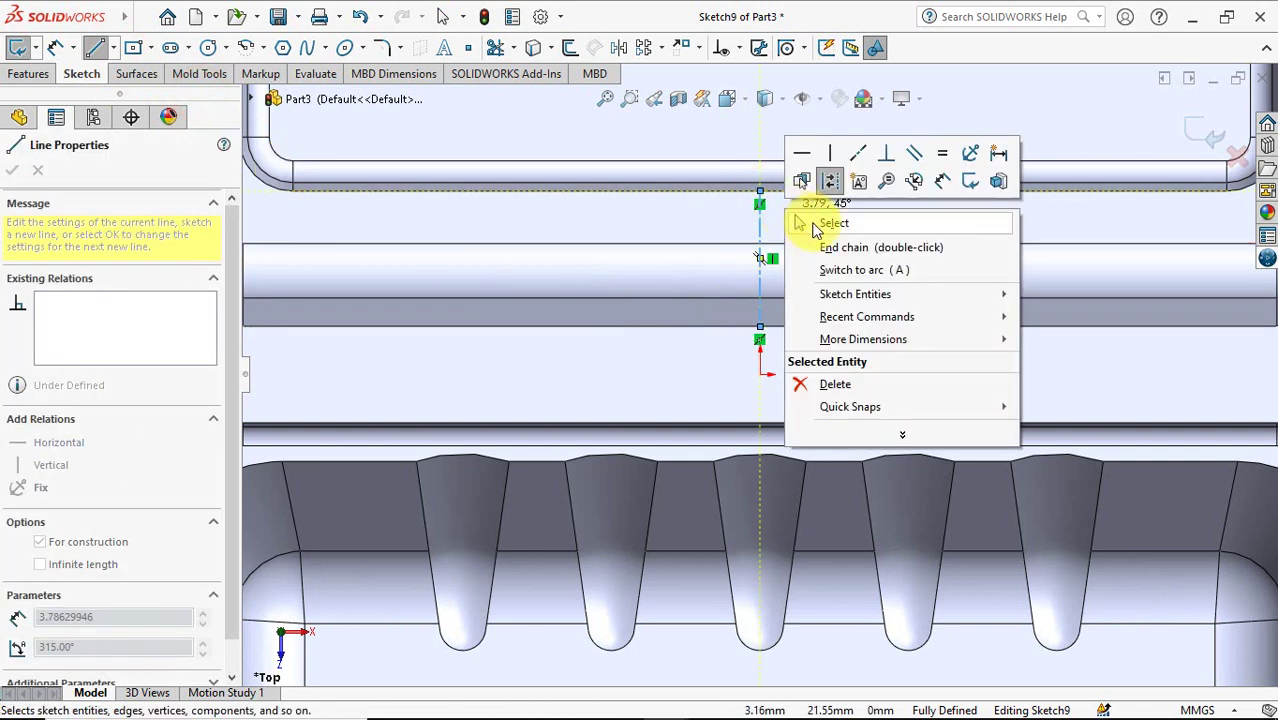
click(814, 225)
Draw a short vertical line then a slanted line down to the lower rim edge, left of the centerline
click(95, 47)
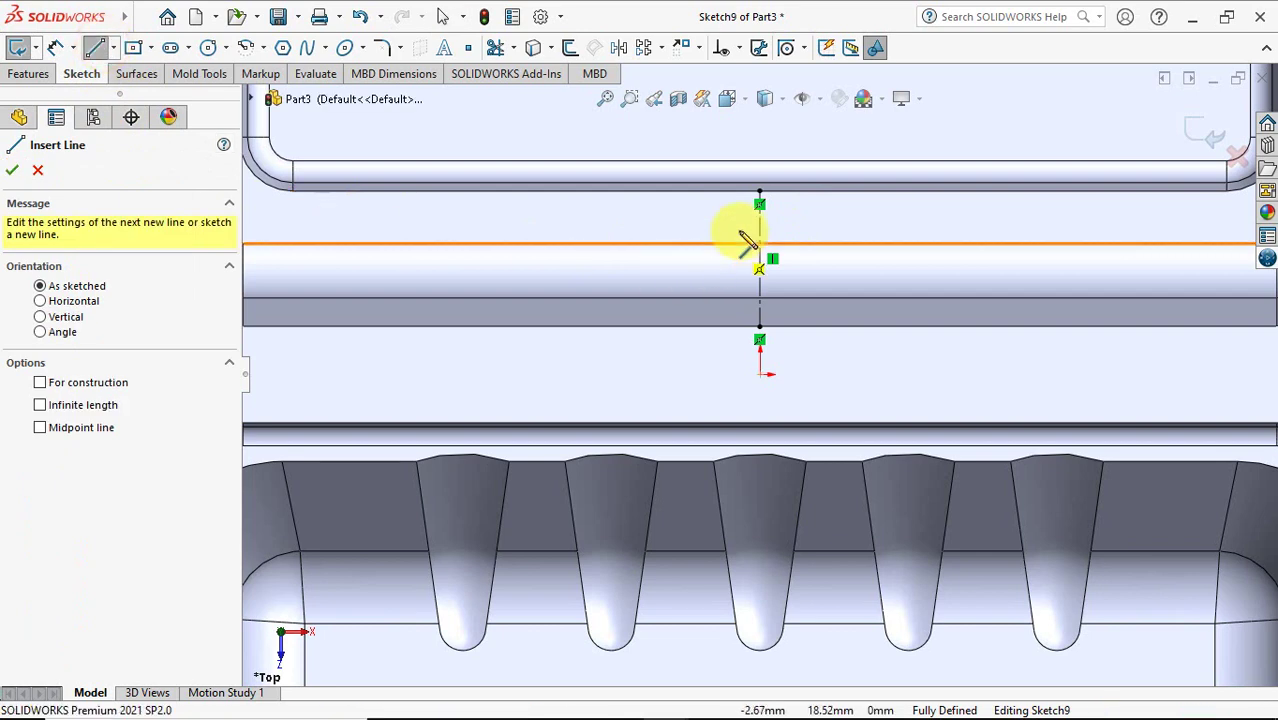
click(722, 192)
click(722, 243)
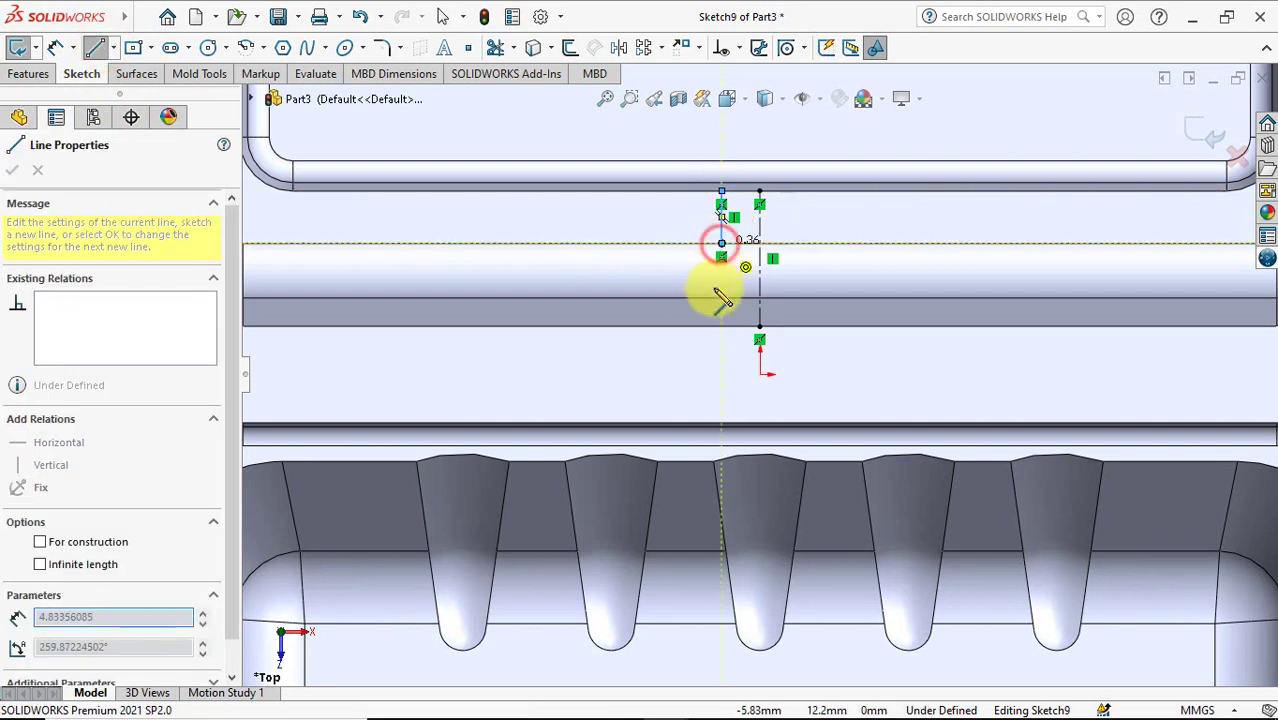
click(696, 328)
right_click(697, 330)
click(725, 337)
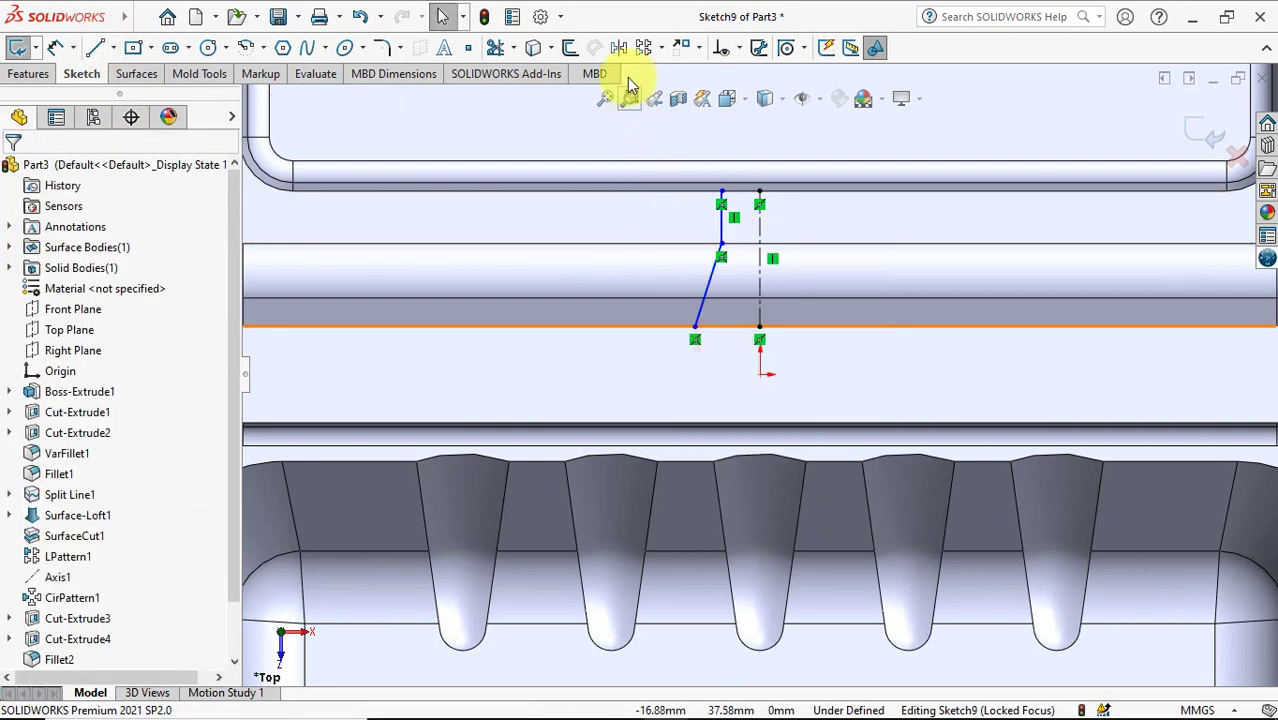
click(618, 47)
Mirror the vertical and slanted profile lines across the centerline
click(723, 230)
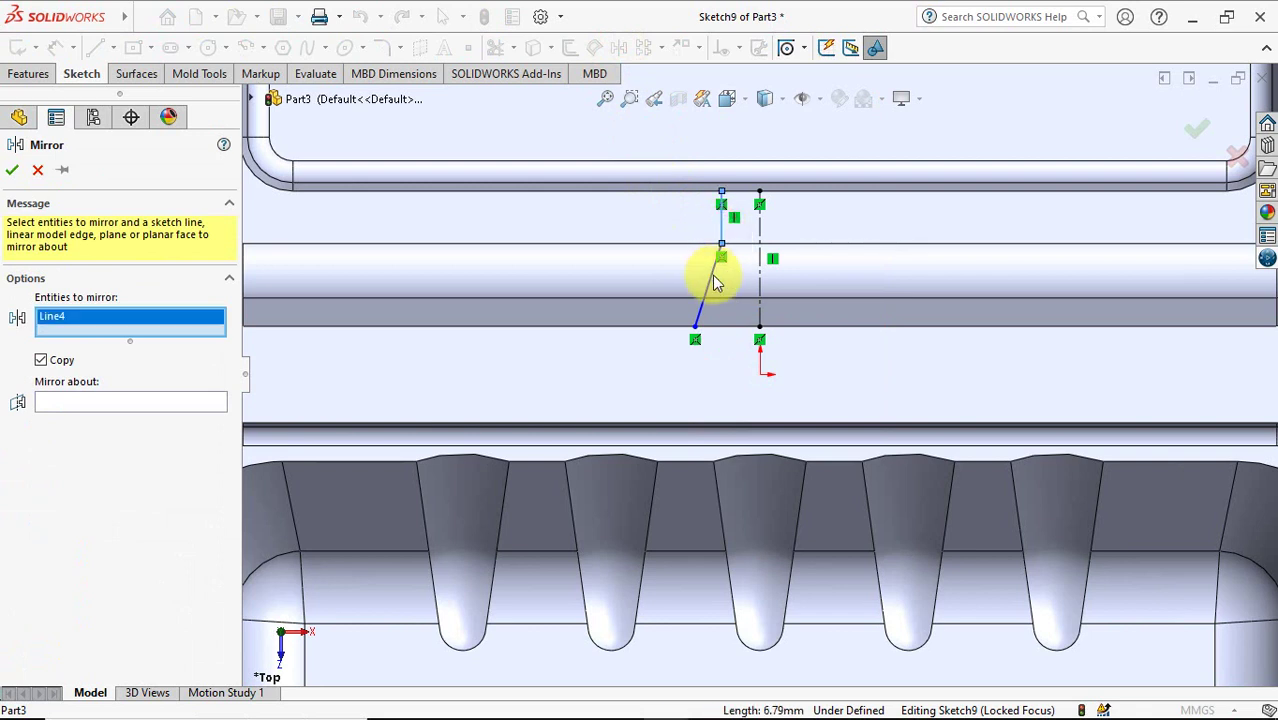
click(713, 270)
click(760, 292)
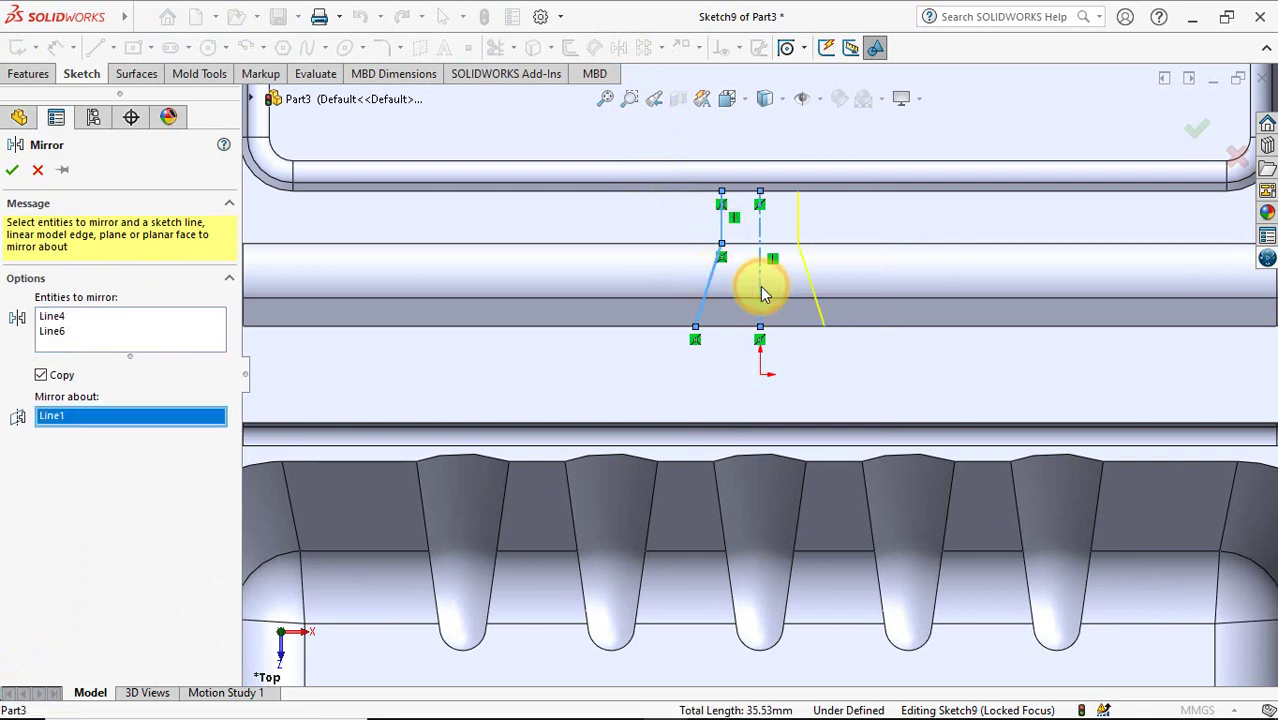
key(Return)
click(55, 47)
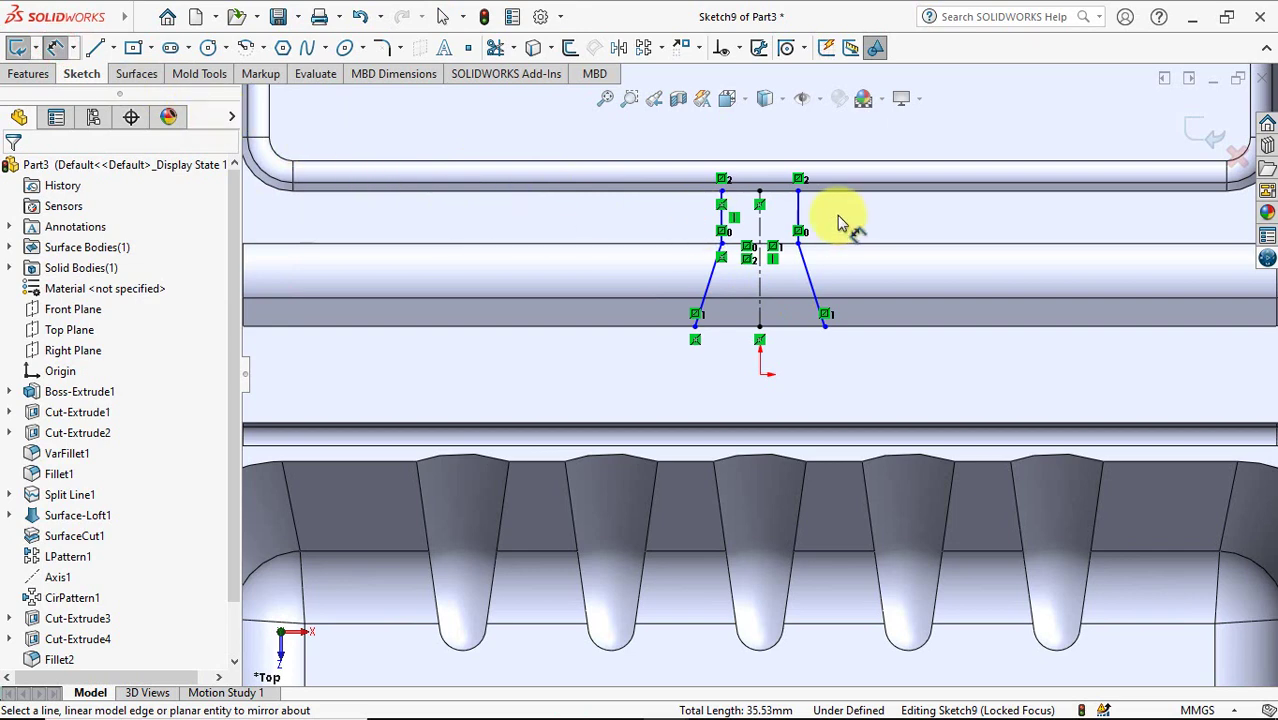
scroll(856, 195, down, 2)
scroll(890, 210, down, 1)
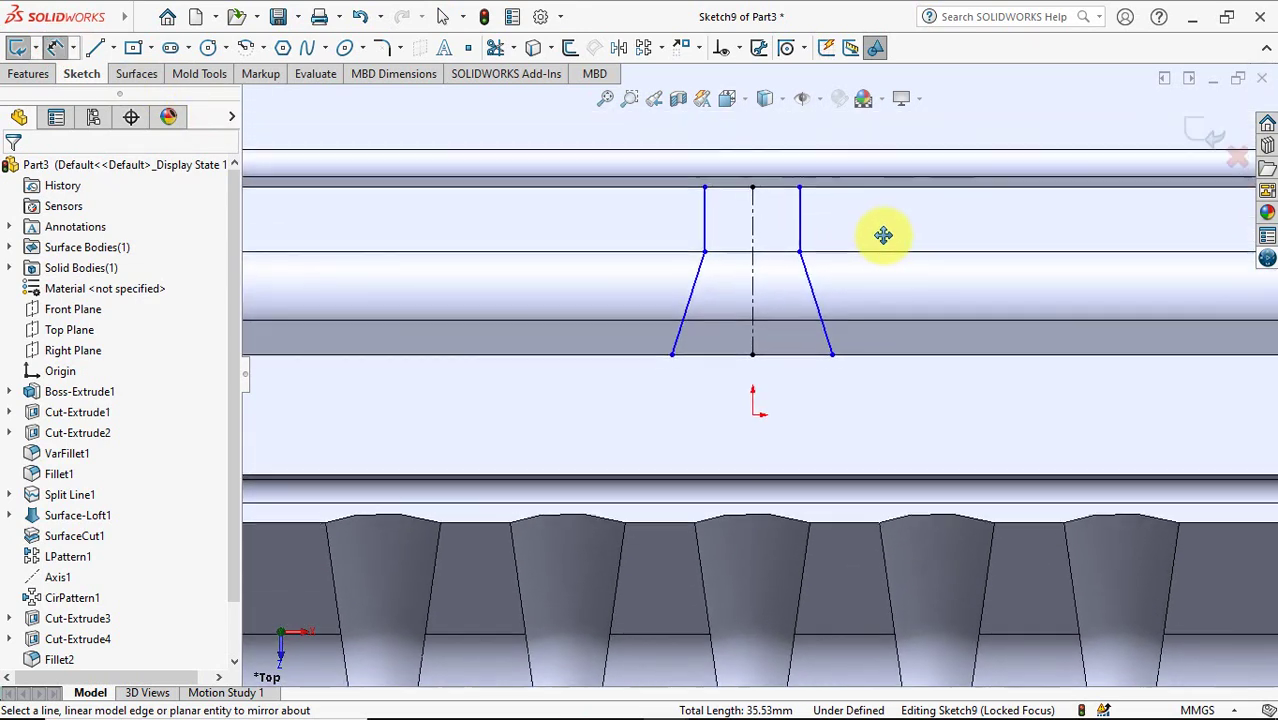
Dimension the profile 6.5 mm wide between the upper verticals and 12 mm across the bottom endpoints
click(700, 235)
click(800, 224)
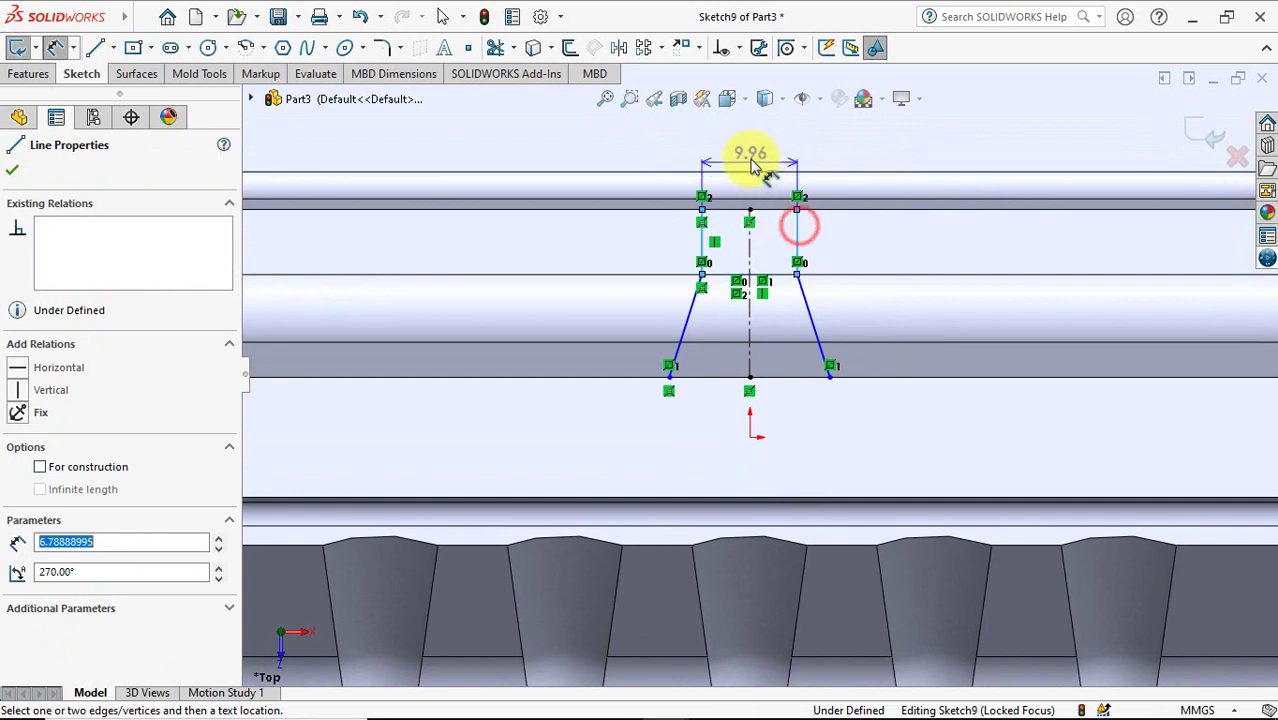
click(752, 157)
text(6.5)
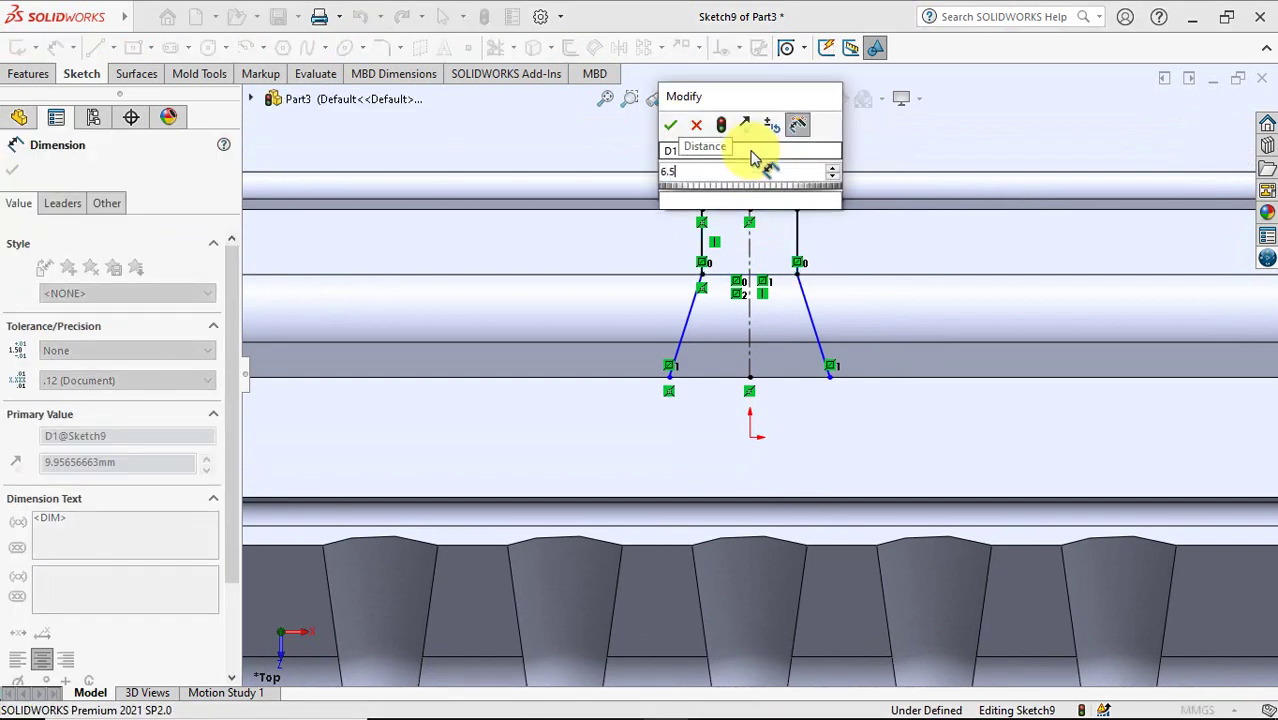
click(670, 125)
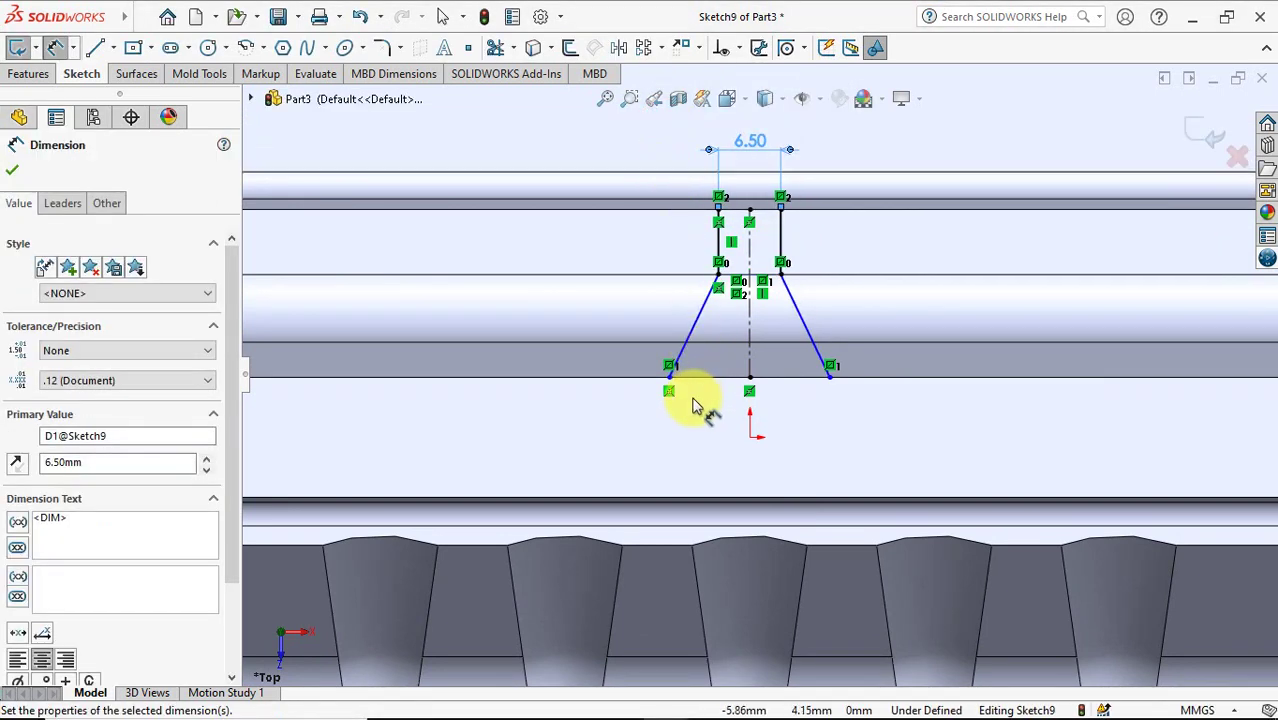
click(670, 372)
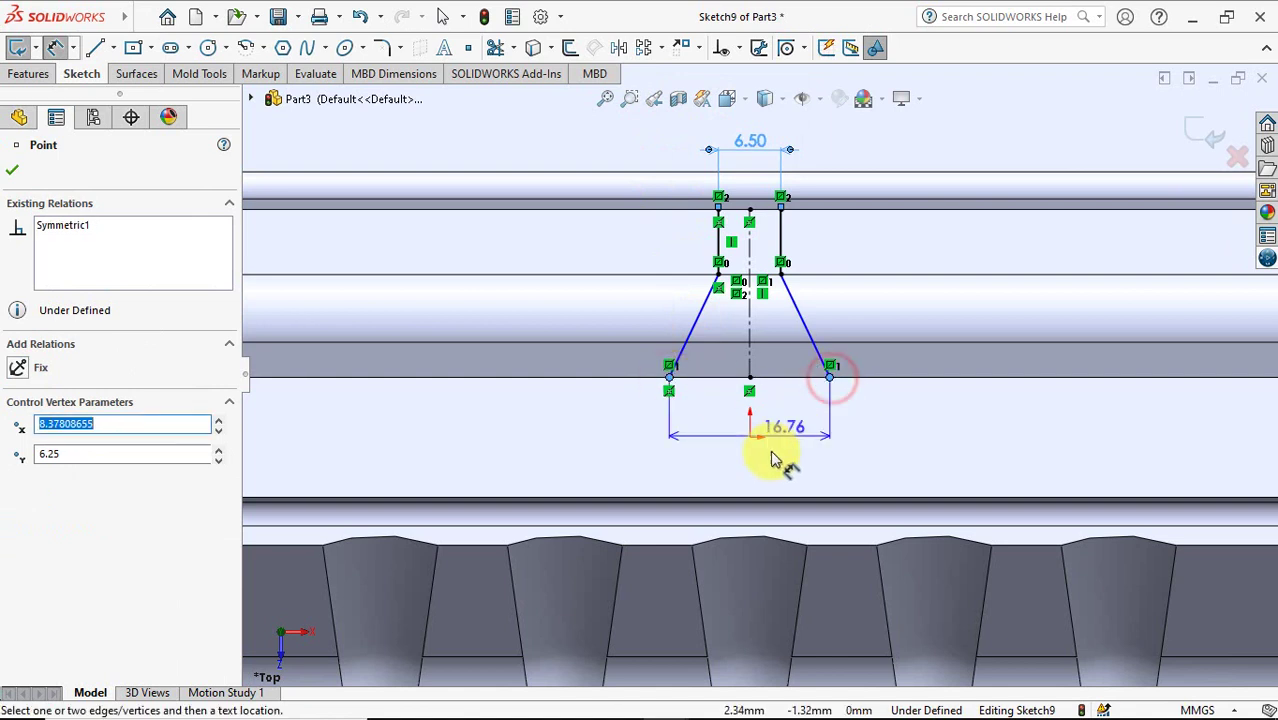
click(768, 458)
text(1)
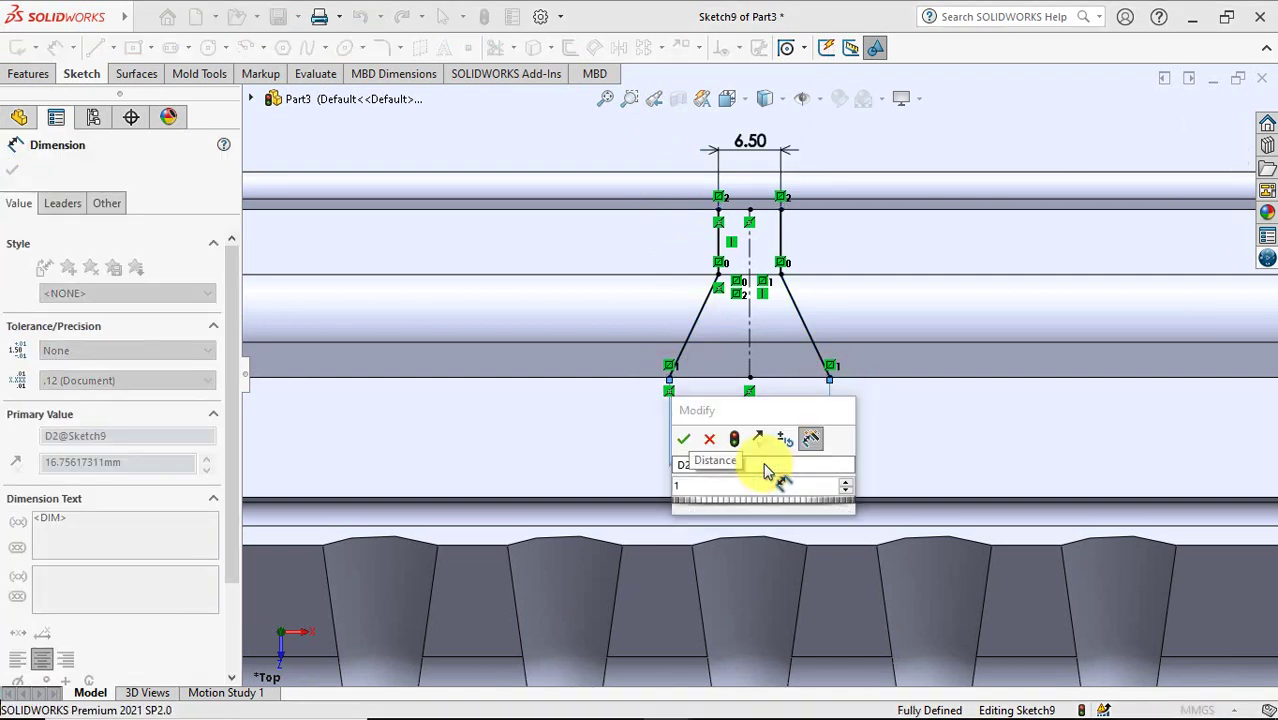
text(2)
click(683, 438)
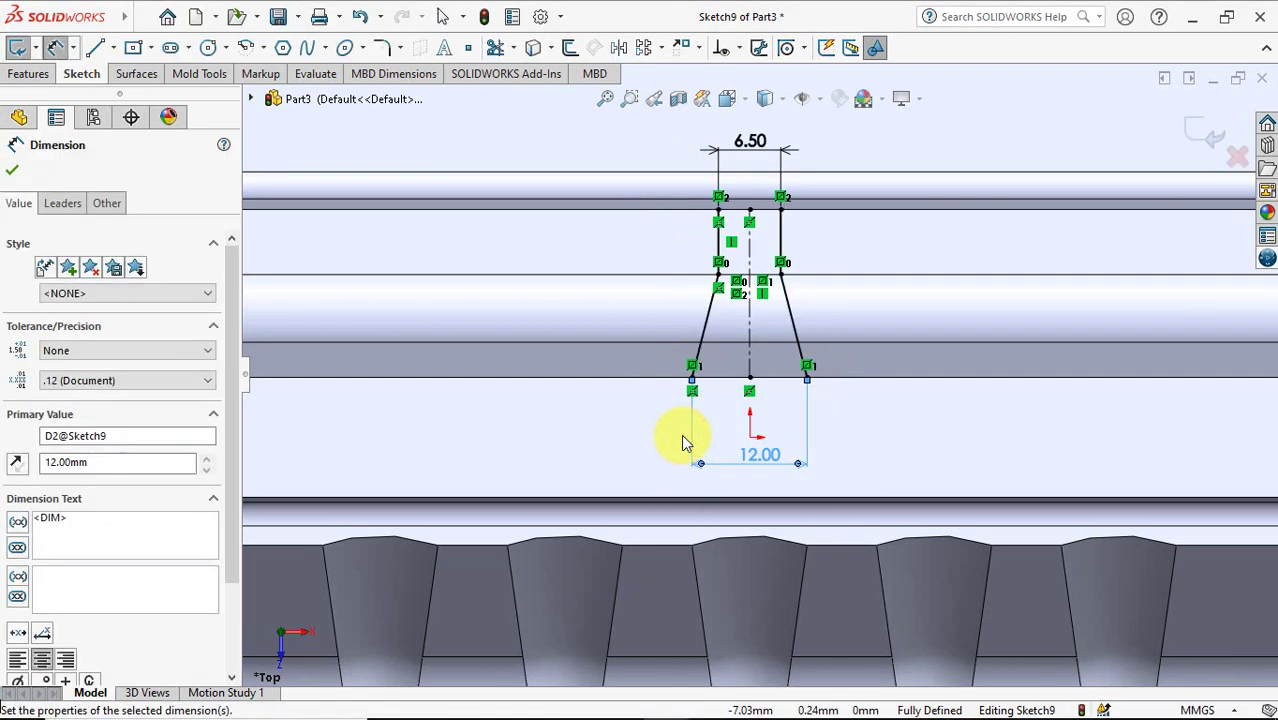
click(11, 171)
Round both bend corners of the profile with 7 mm sketch fillets
click(381, 47)
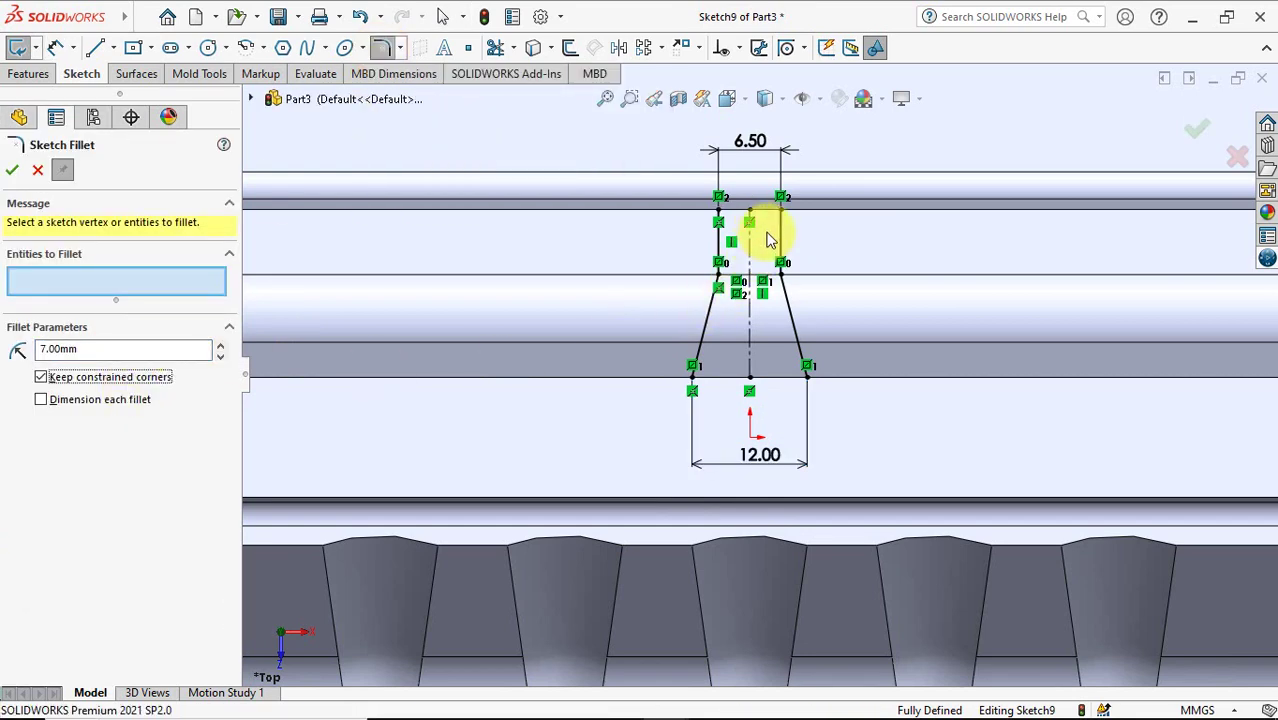
scroll(768, 240, down, 3)
click(682, 187)
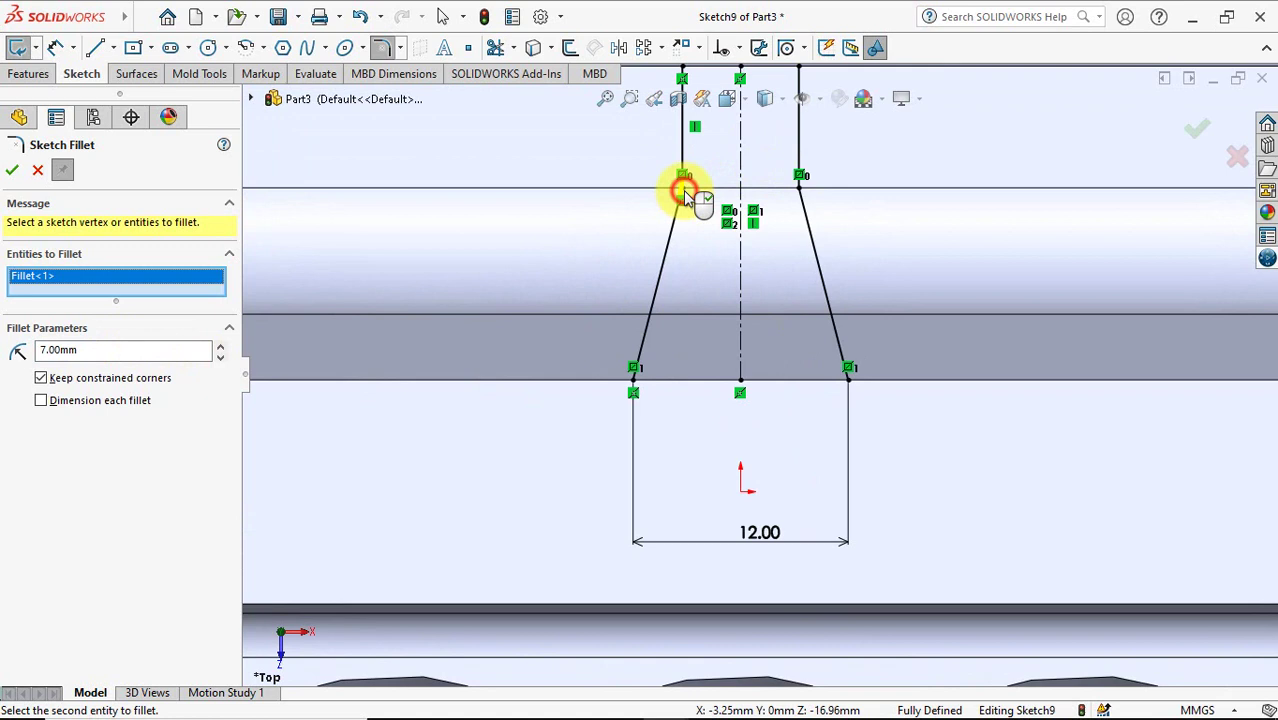
click(800, 189)
key(Return)
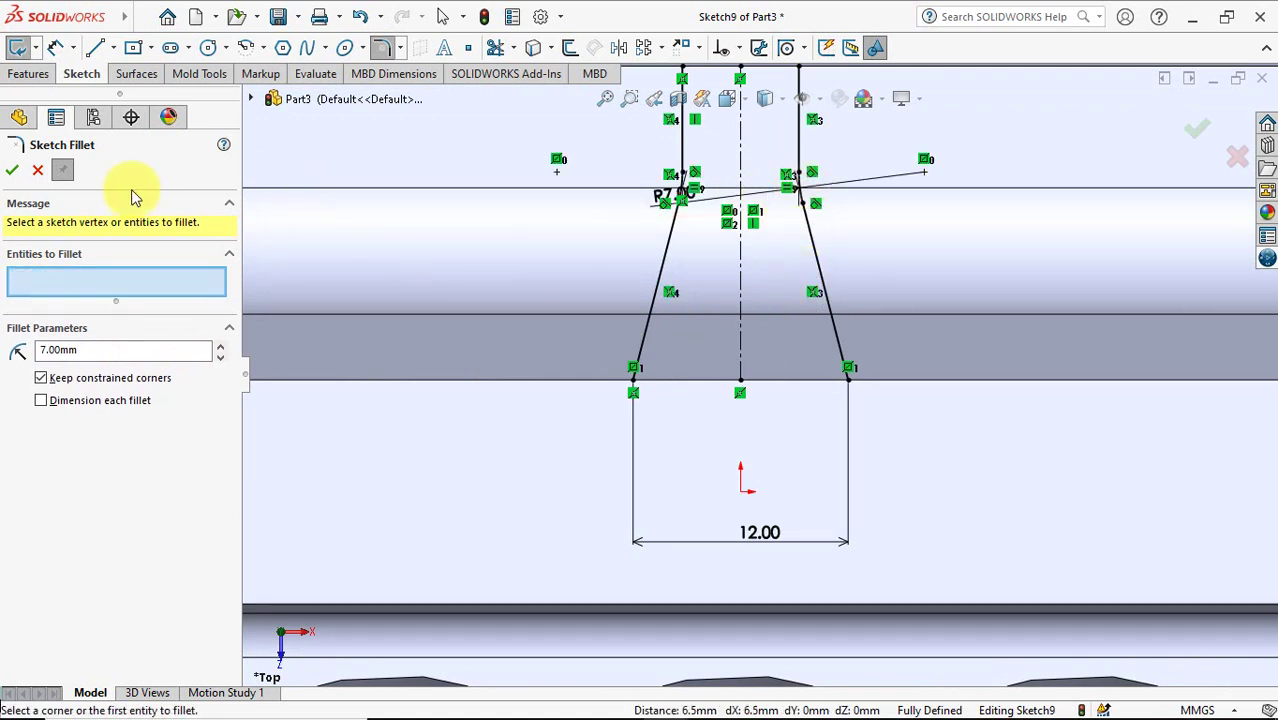
click(13, 174)
click(263, 48)
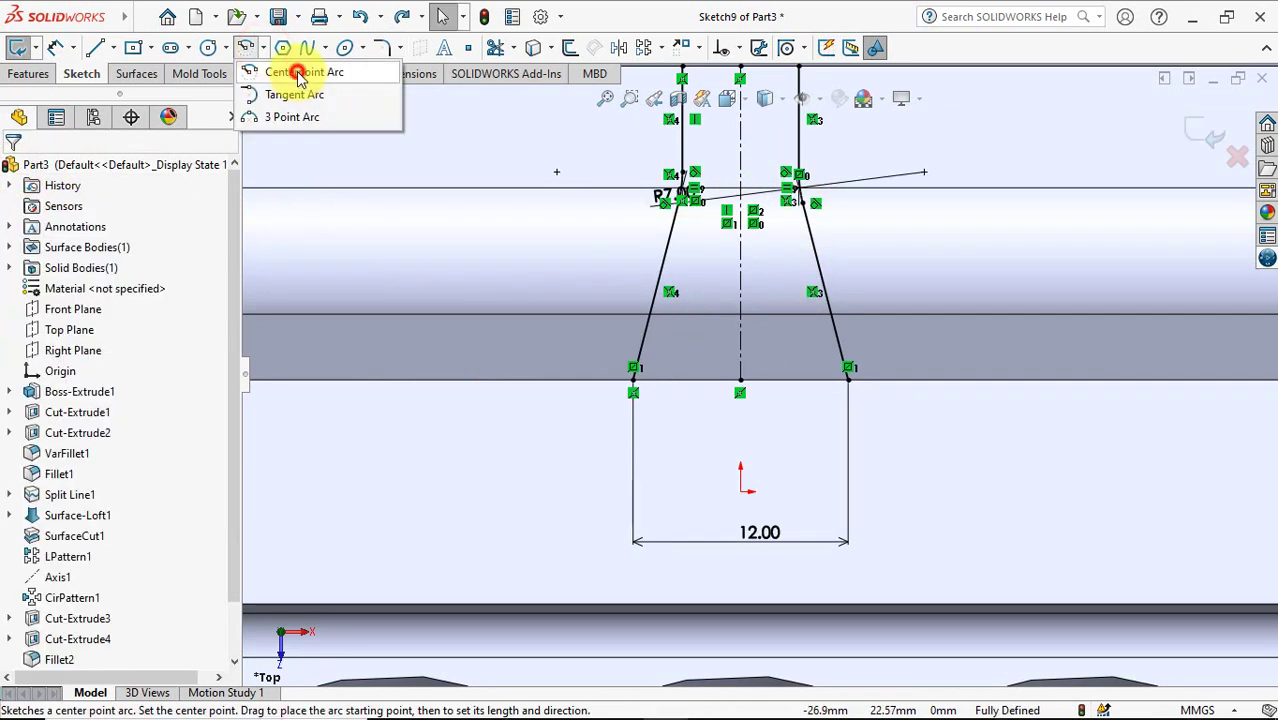
Draw a centerpoint arc on the centerline joining the two lower profile endpoints
click(295, 75)
click(740, 266)
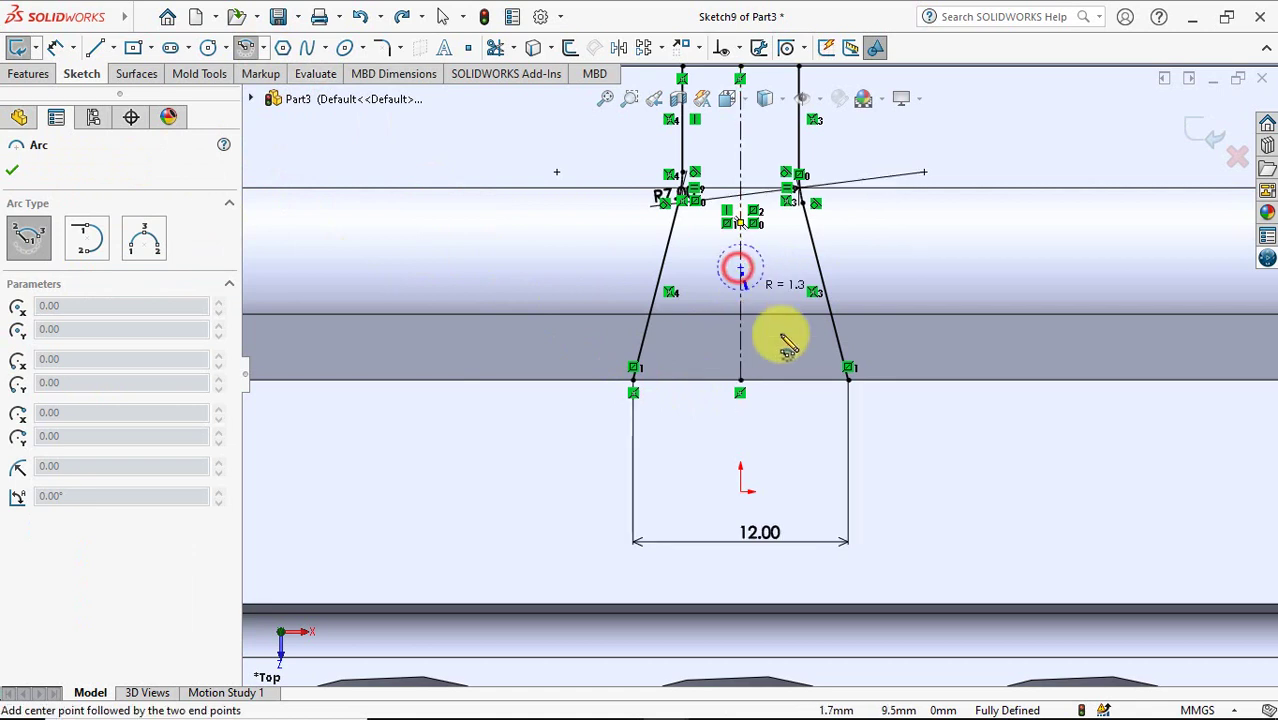
click(848, 380)
click(633, 380)
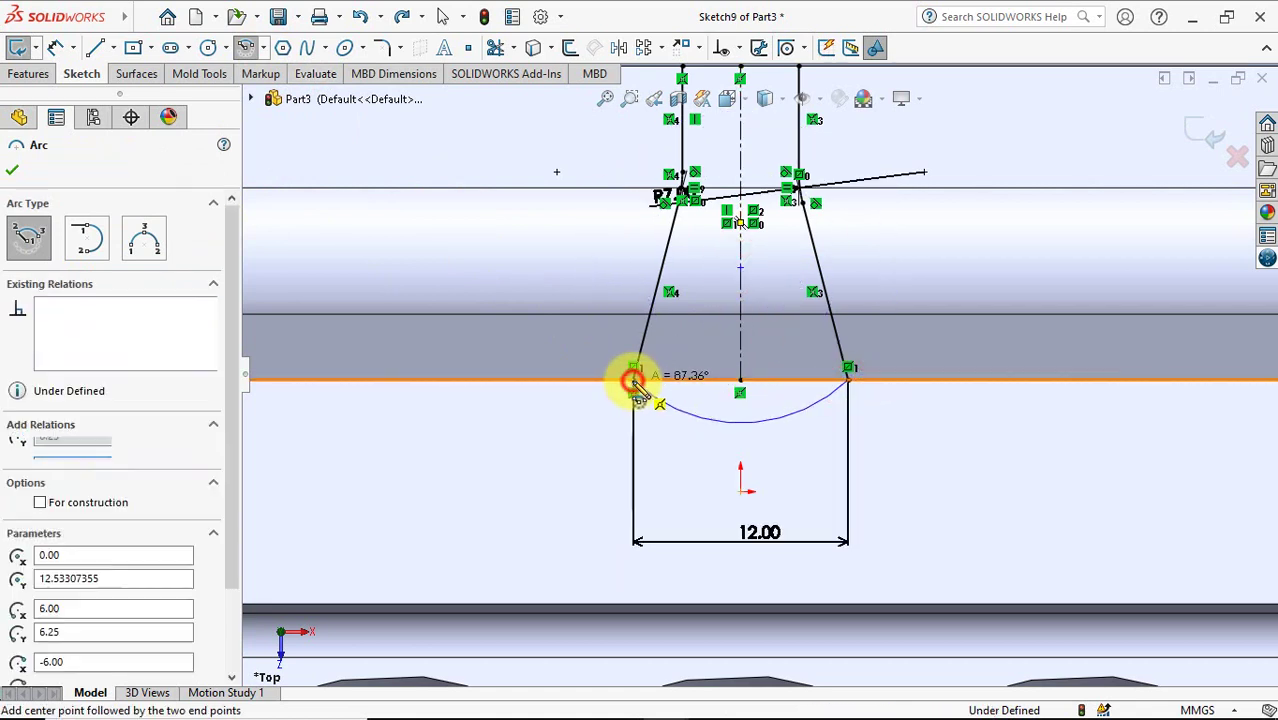
key(Escape)
click(662, 398)
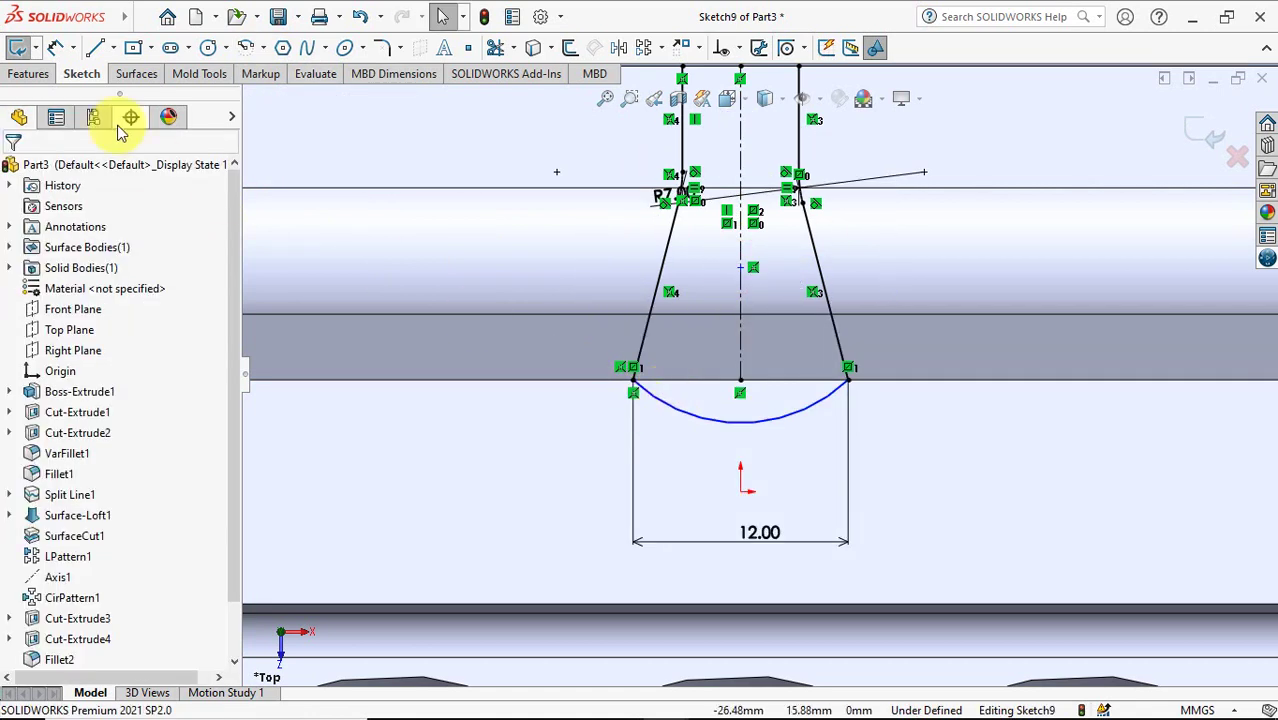
Dimension the bottom arc depth to 1 mm and exit Sketch9
click(55, 47)
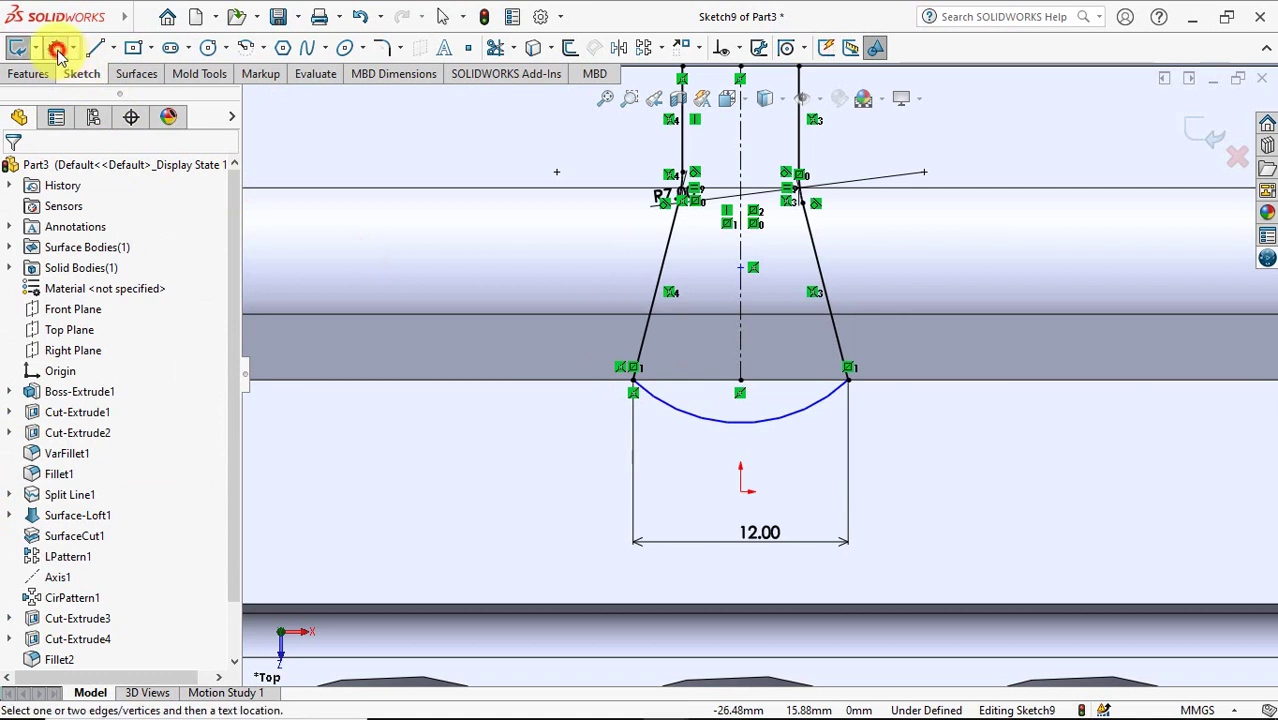
click(740, 428)
click(760, 380)
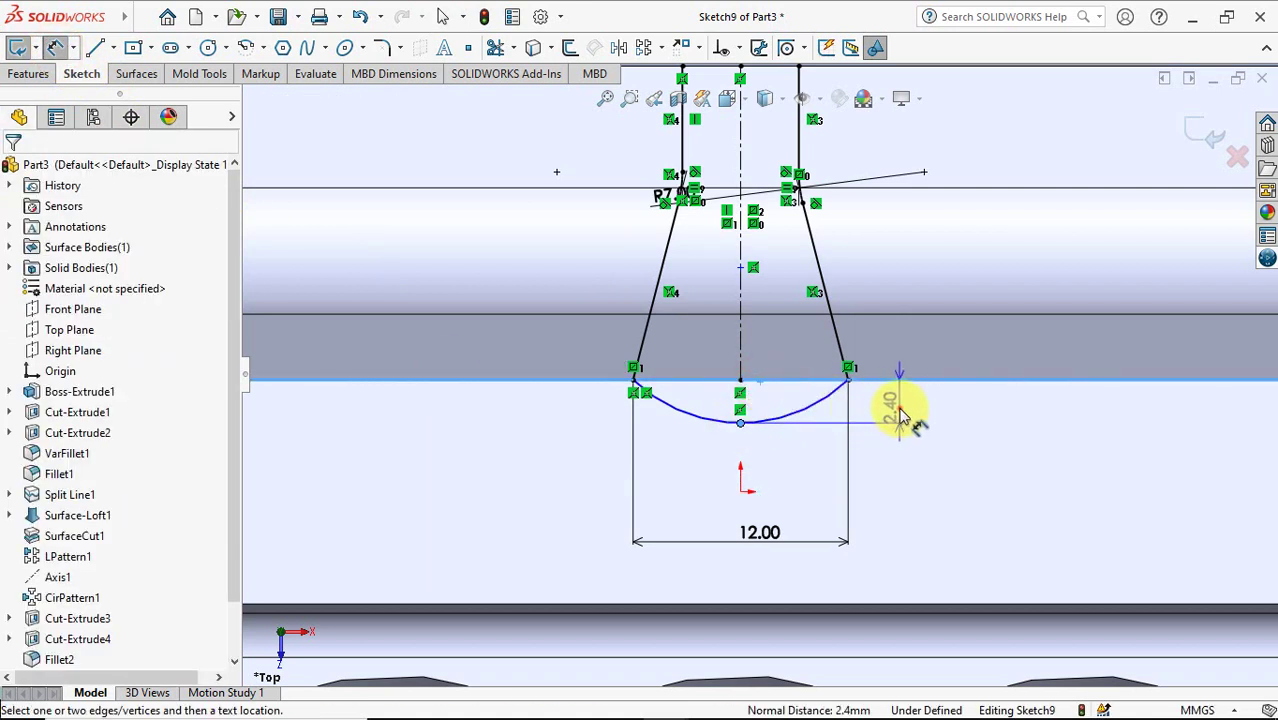
click(900, 415)
click(816, 381)
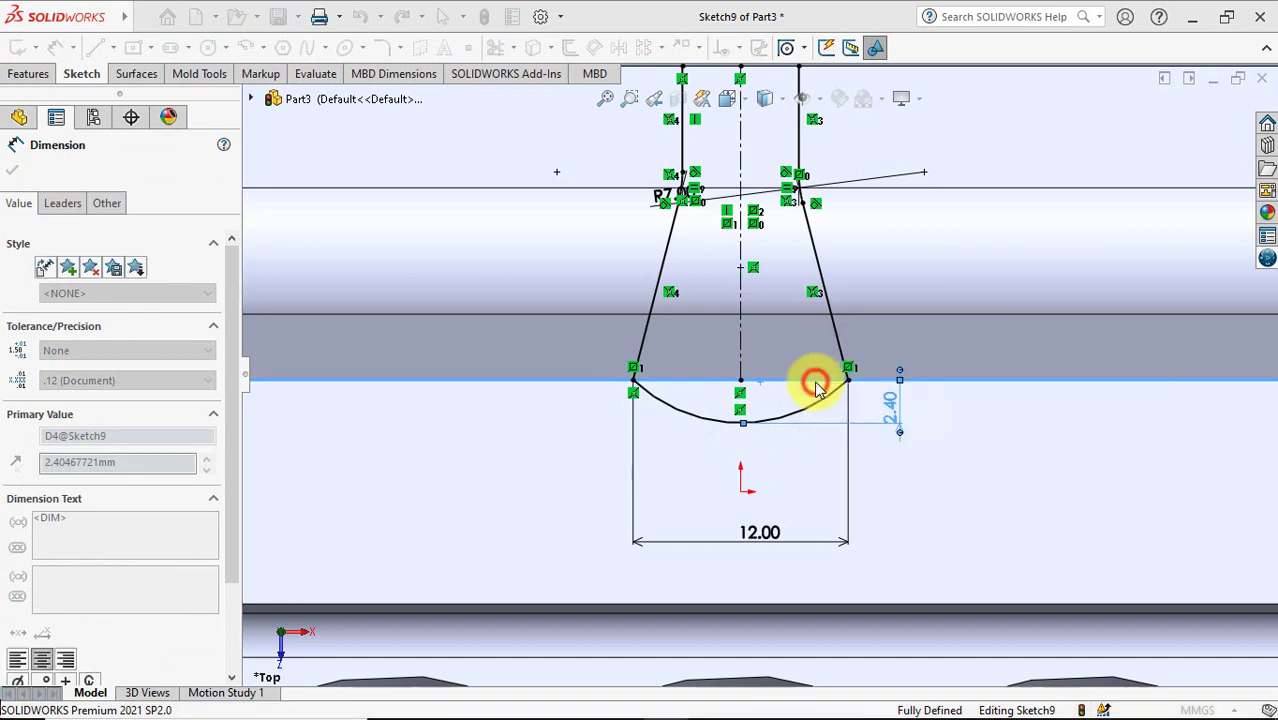
scroll(820, 386, up, 1)
scroll(812, 420, up, 2)
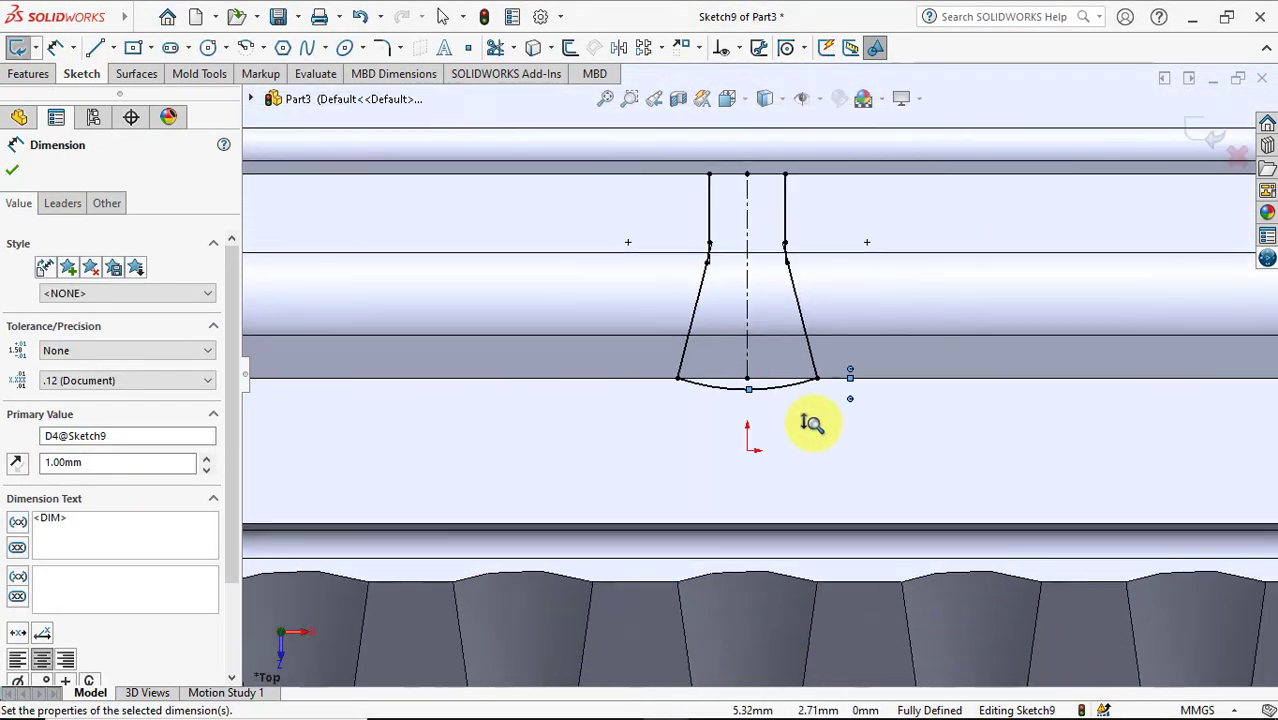
click(1207, 126)
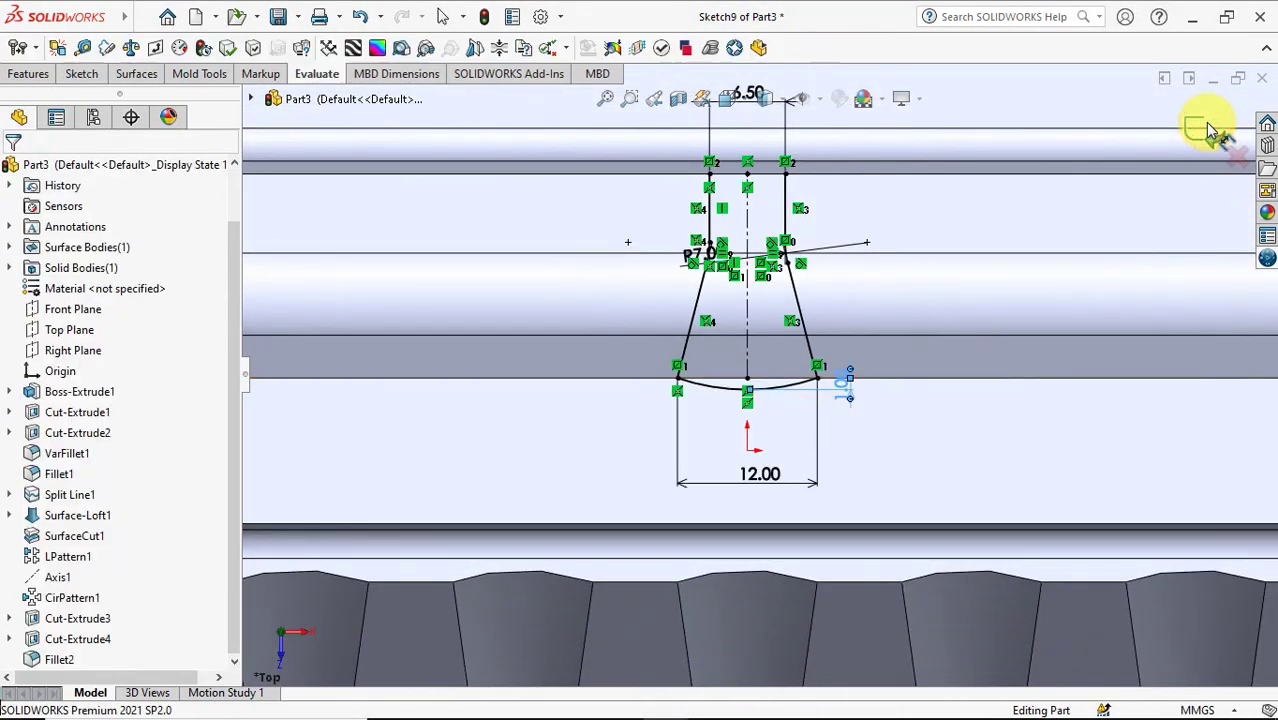
click(28, 77)
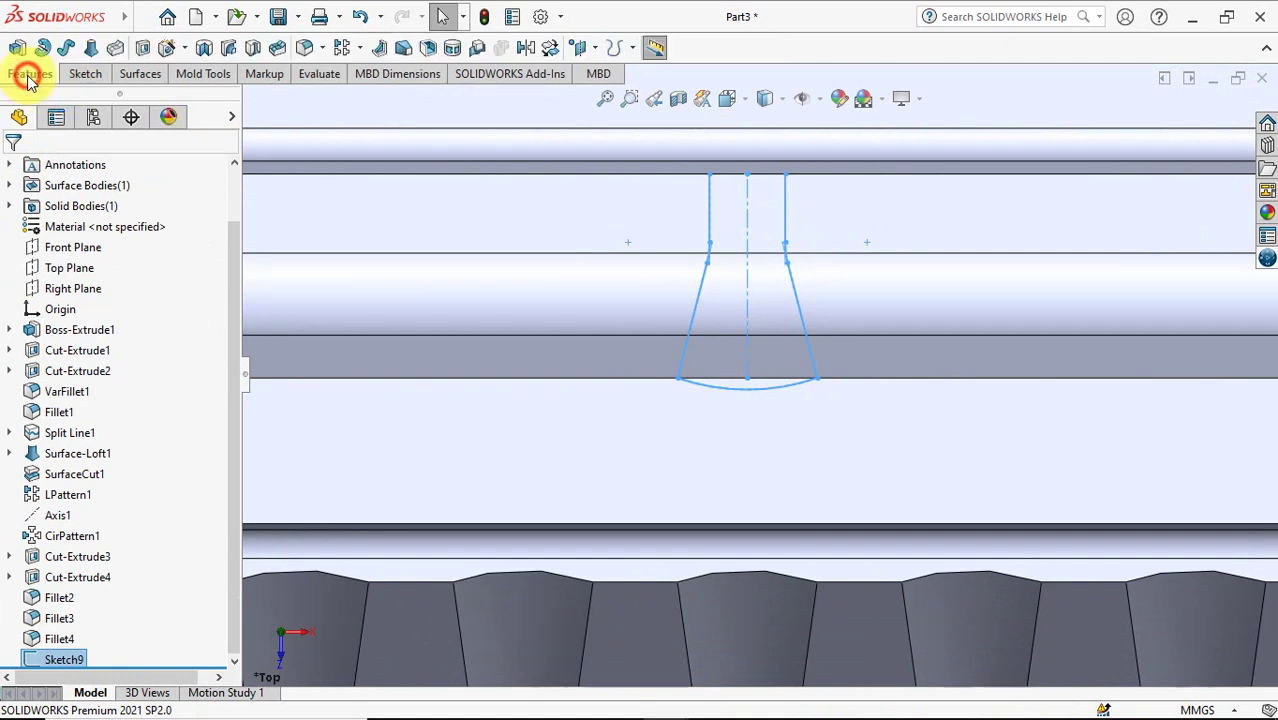
Project Sketch9 as a split line onto the four rim faces of the second cavity
click(628, 50)
click(745, 69)
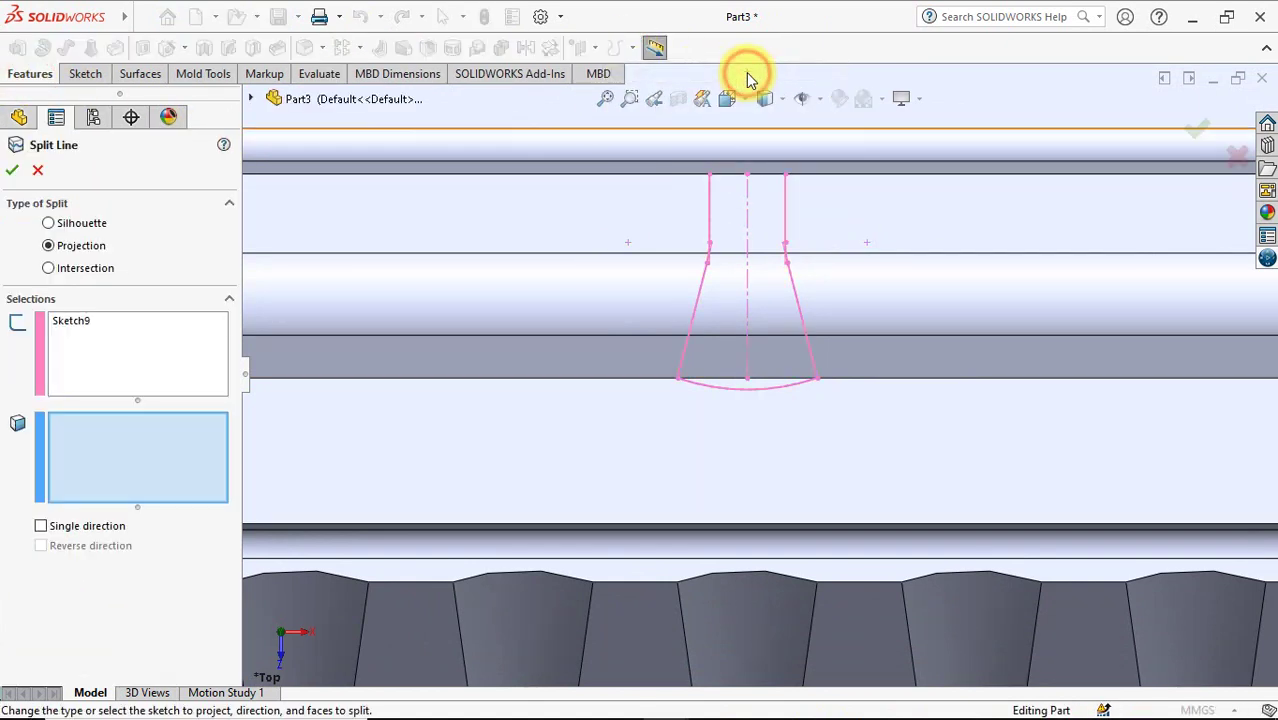
click(745, 428)
click(634, 356)
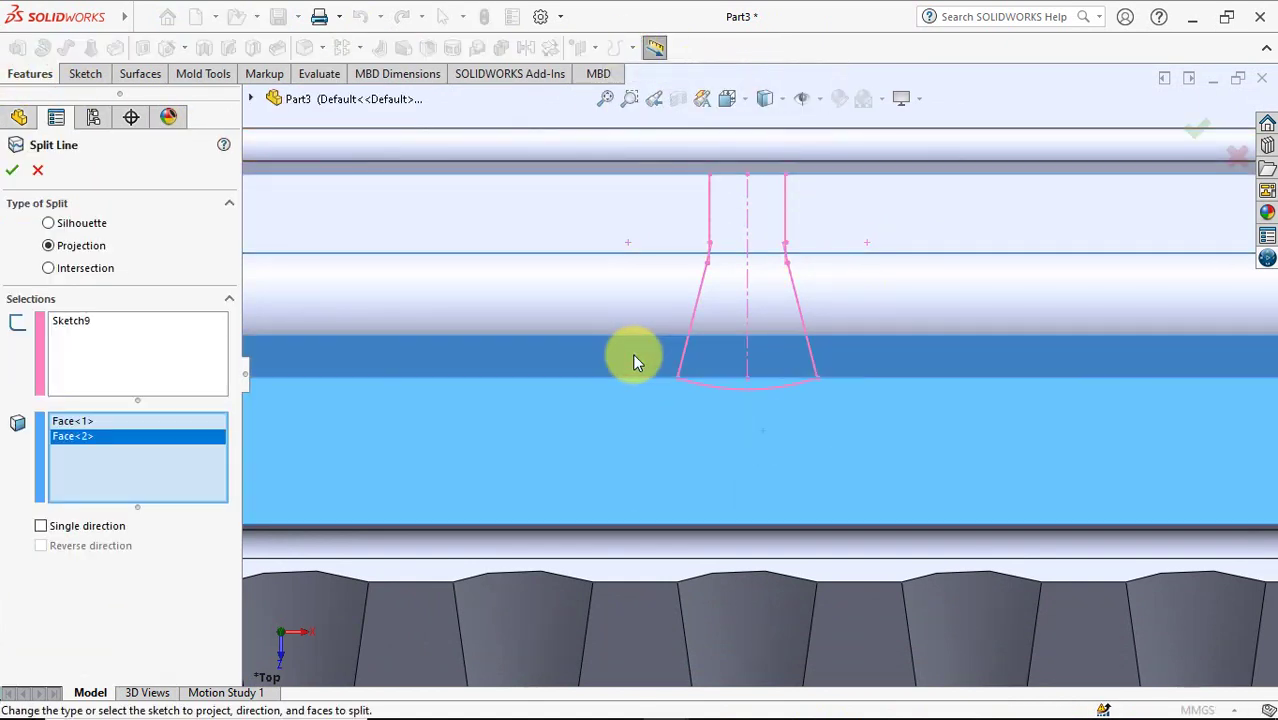
click(640, 313)
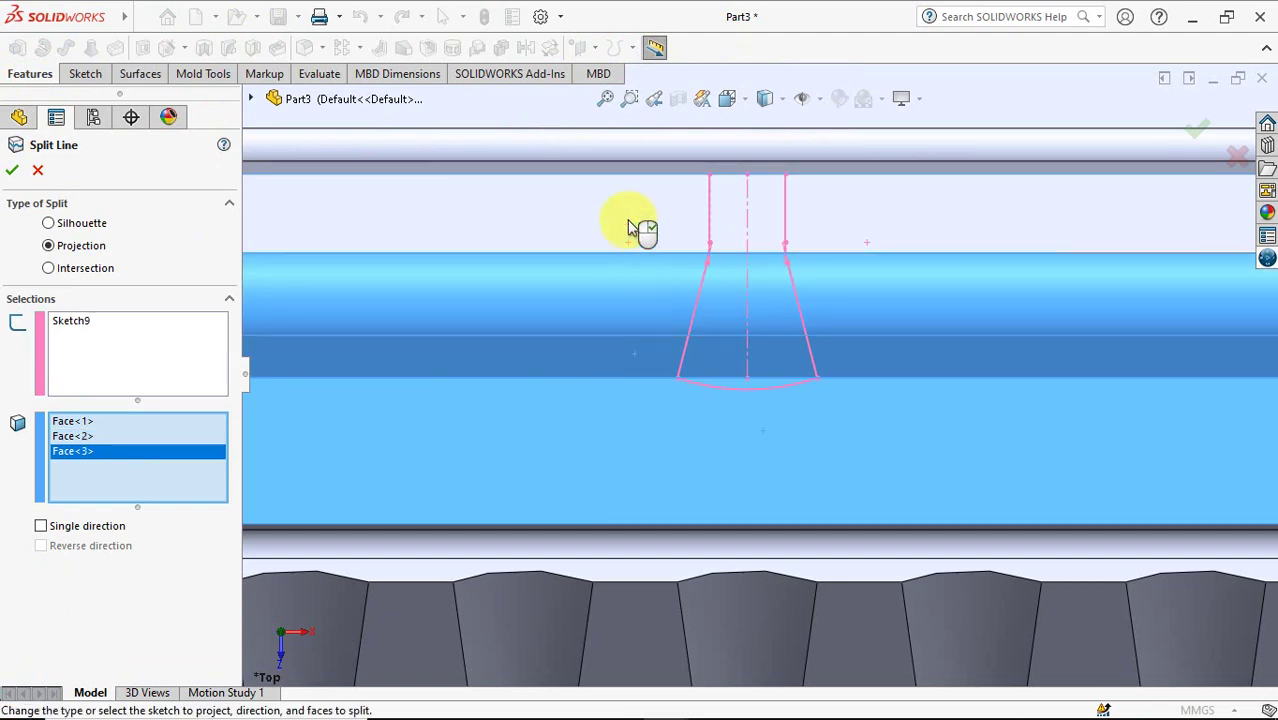
click(630, 220)
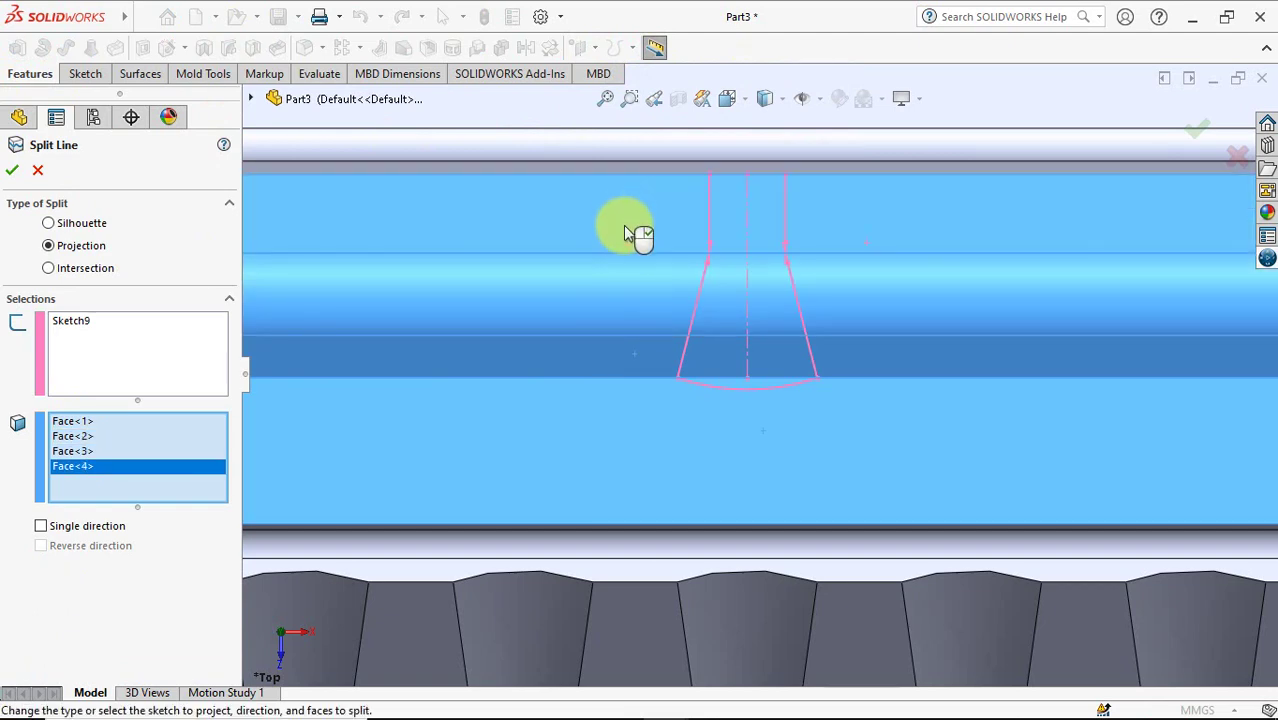
scroll(624, 225, up, 5)
click(12, 170)
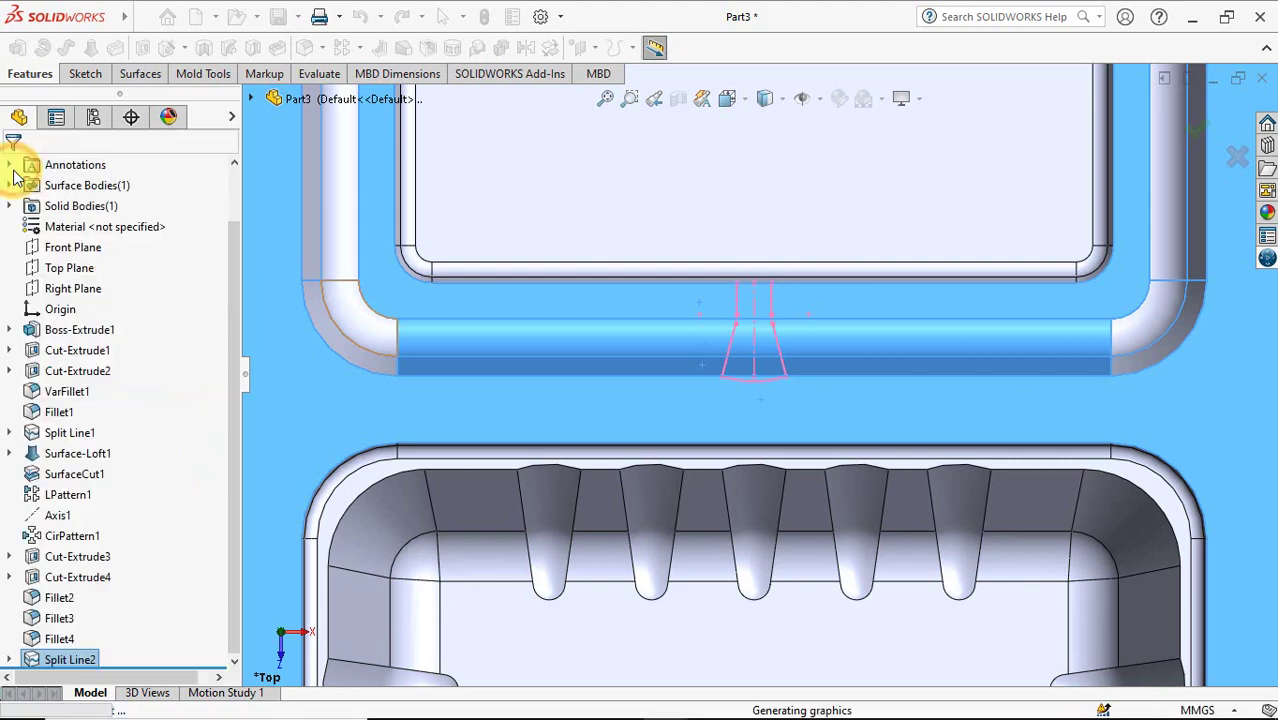
scroll(813, 422, up, 1)
scroll(700, 435, up, 1)
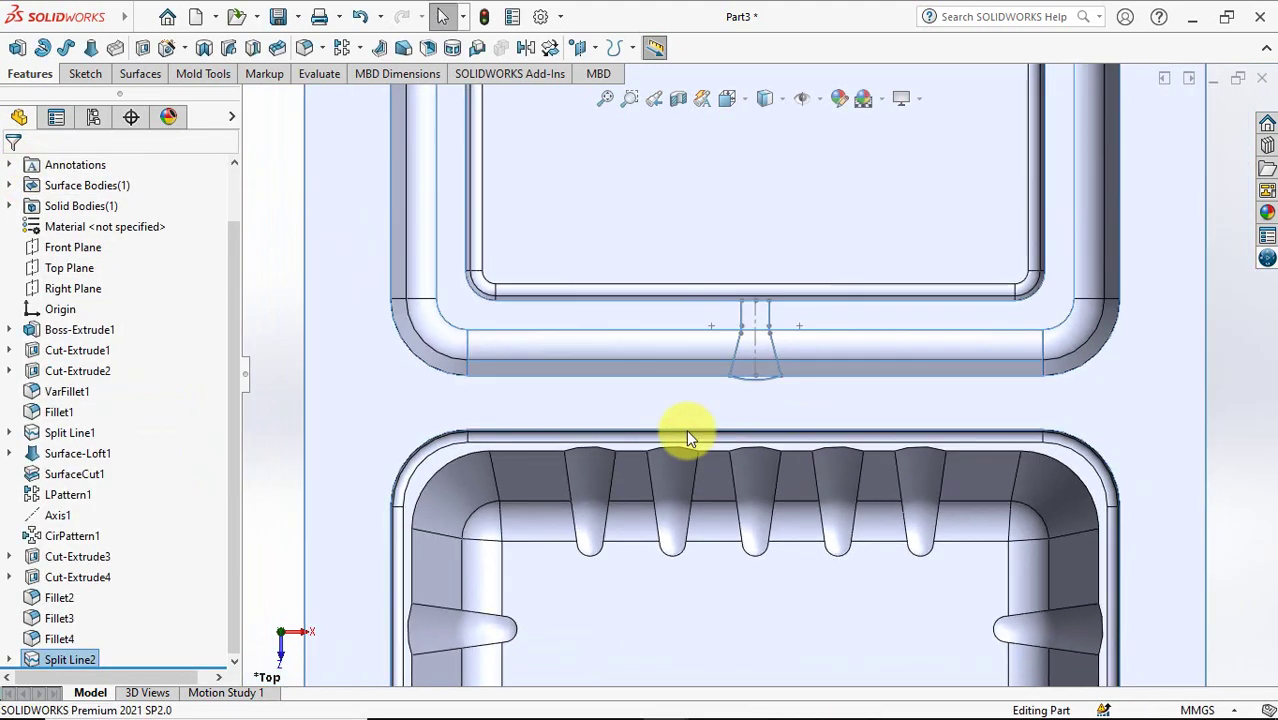
Orbit and zoom to a tilted view of the split rim and select the rim face
click(270, 333)
middle_drag(870, 408, 861, 513)
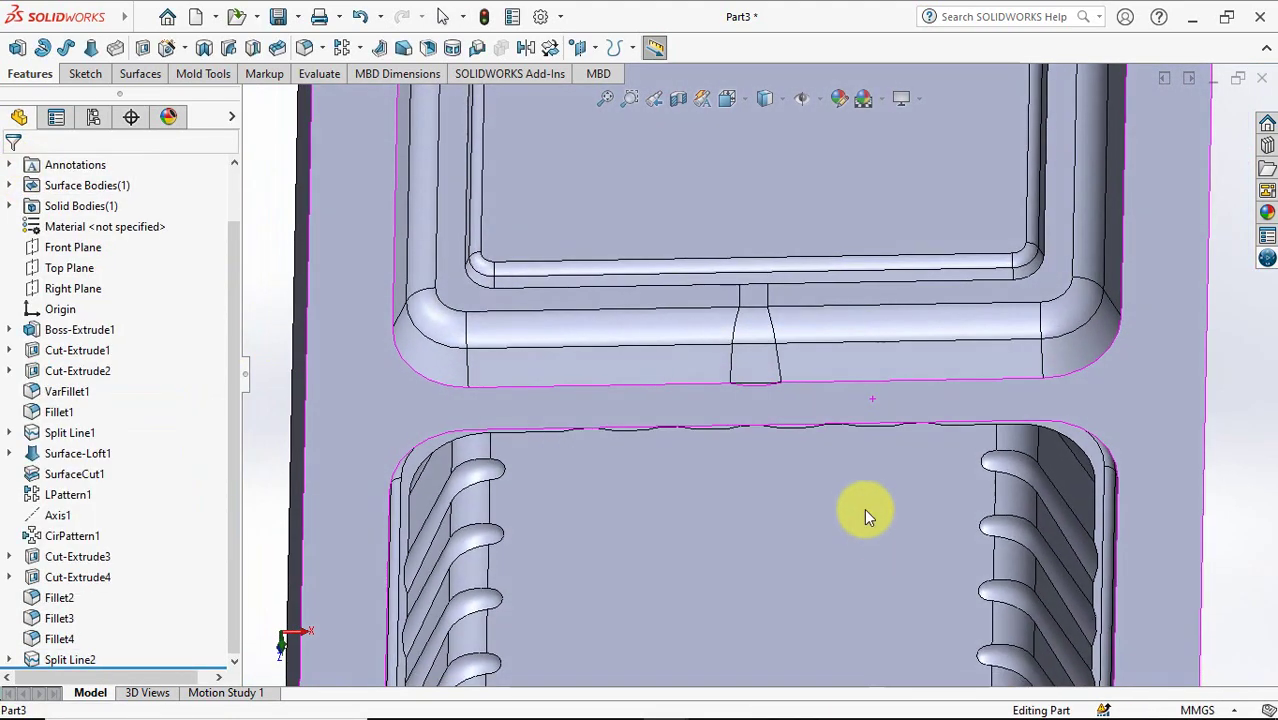
scroll(781, 300, down, 1)
scroll(782, 326, down, 1)
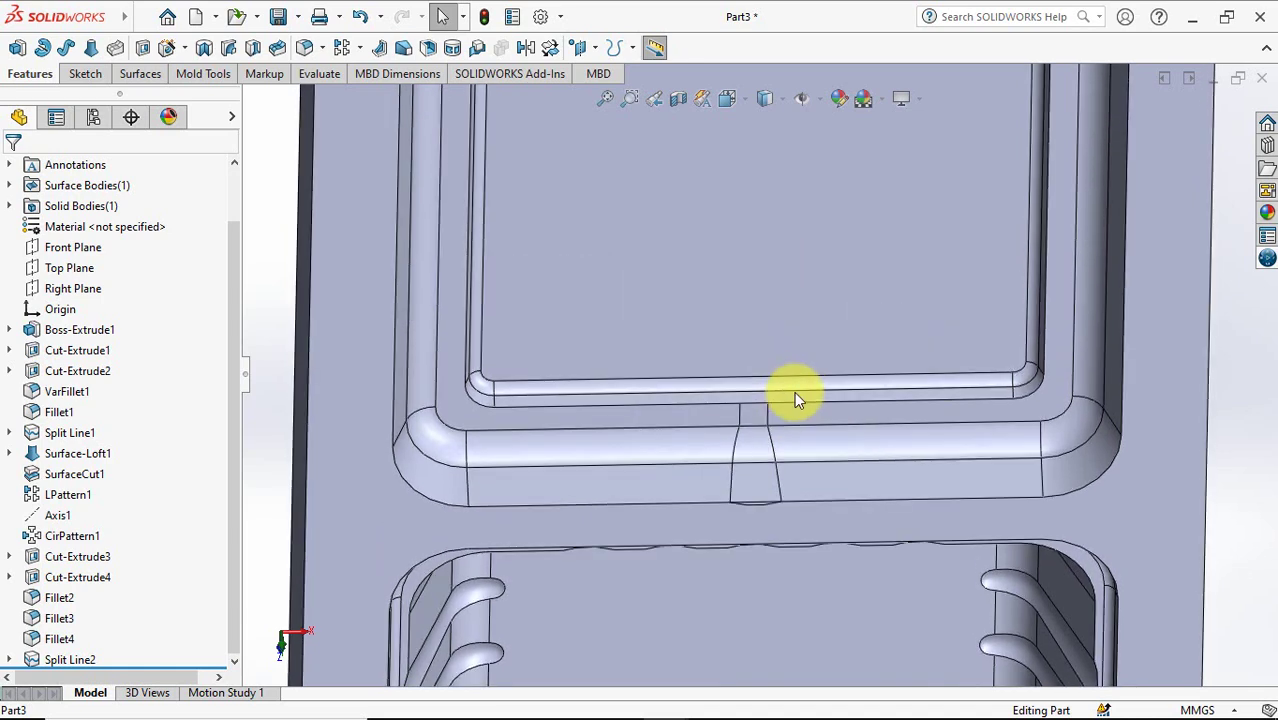
scroll(786, 305, down, 2)
scroll(786, 305, down, 1)
click(780, 439)
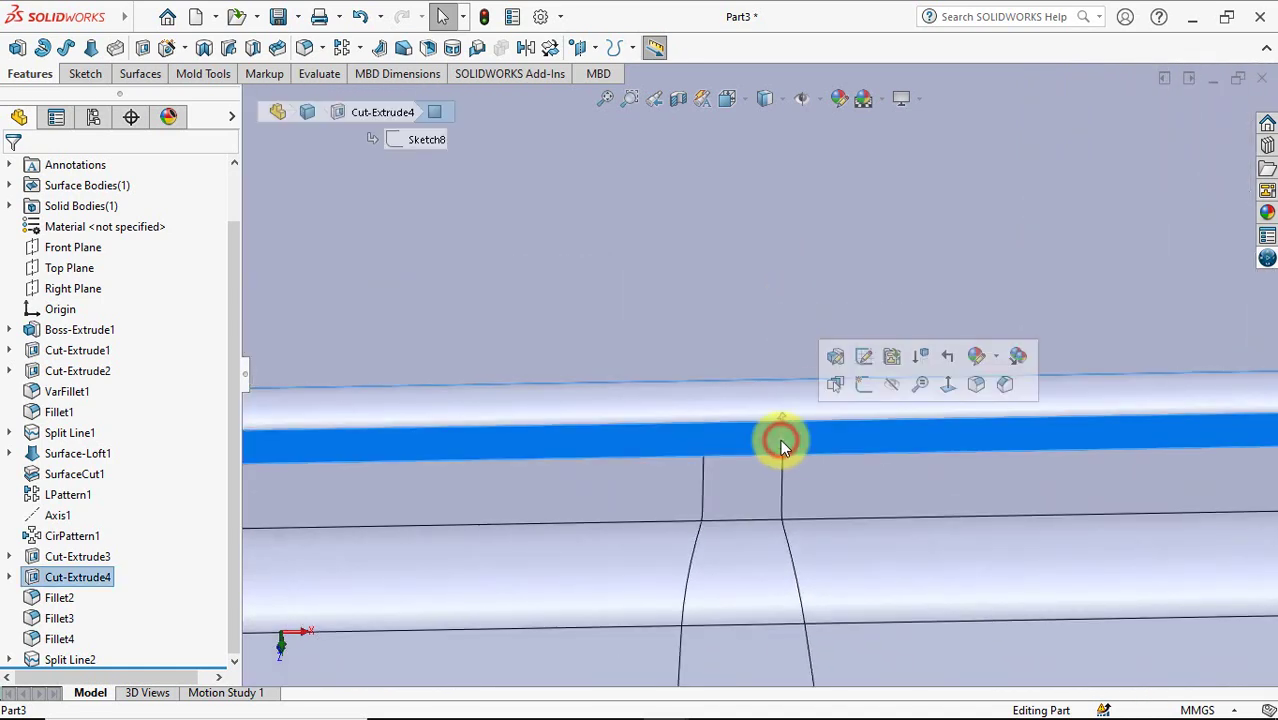
Sketch a 3 Point Arc on the rim face between the two split-line ends
click(860, 383)
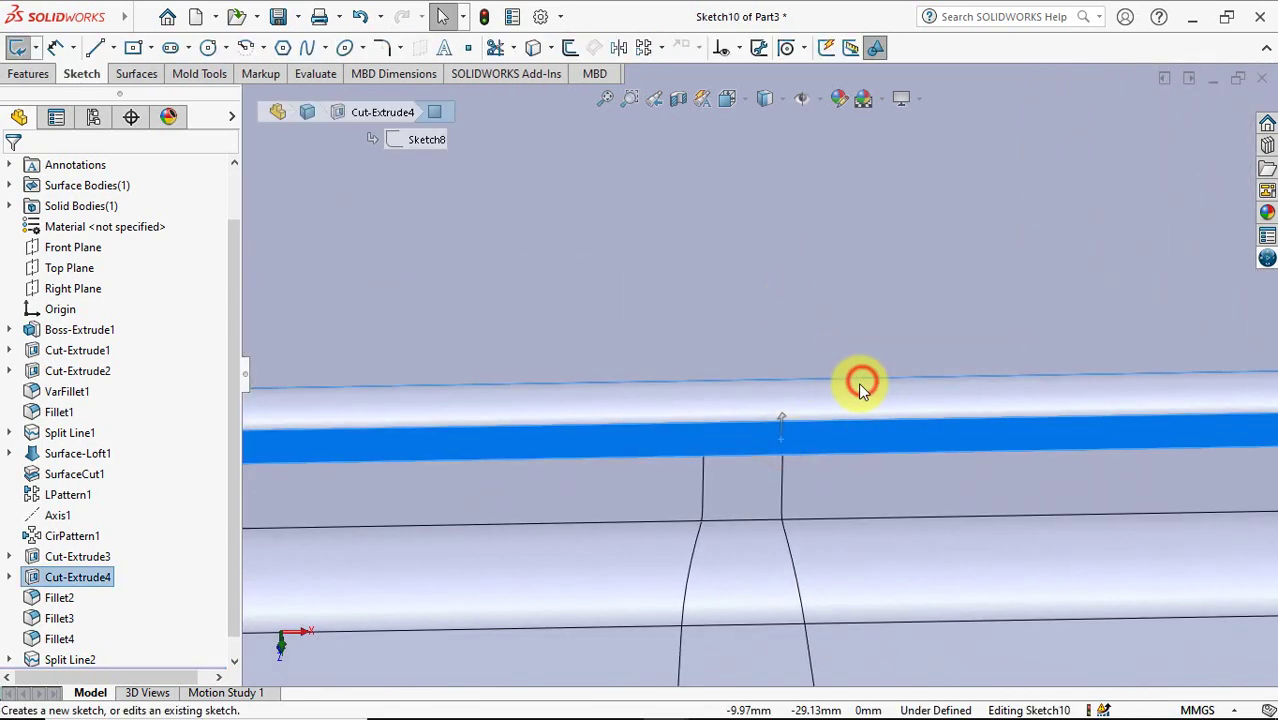
click(262, 48)
click(291, 117)
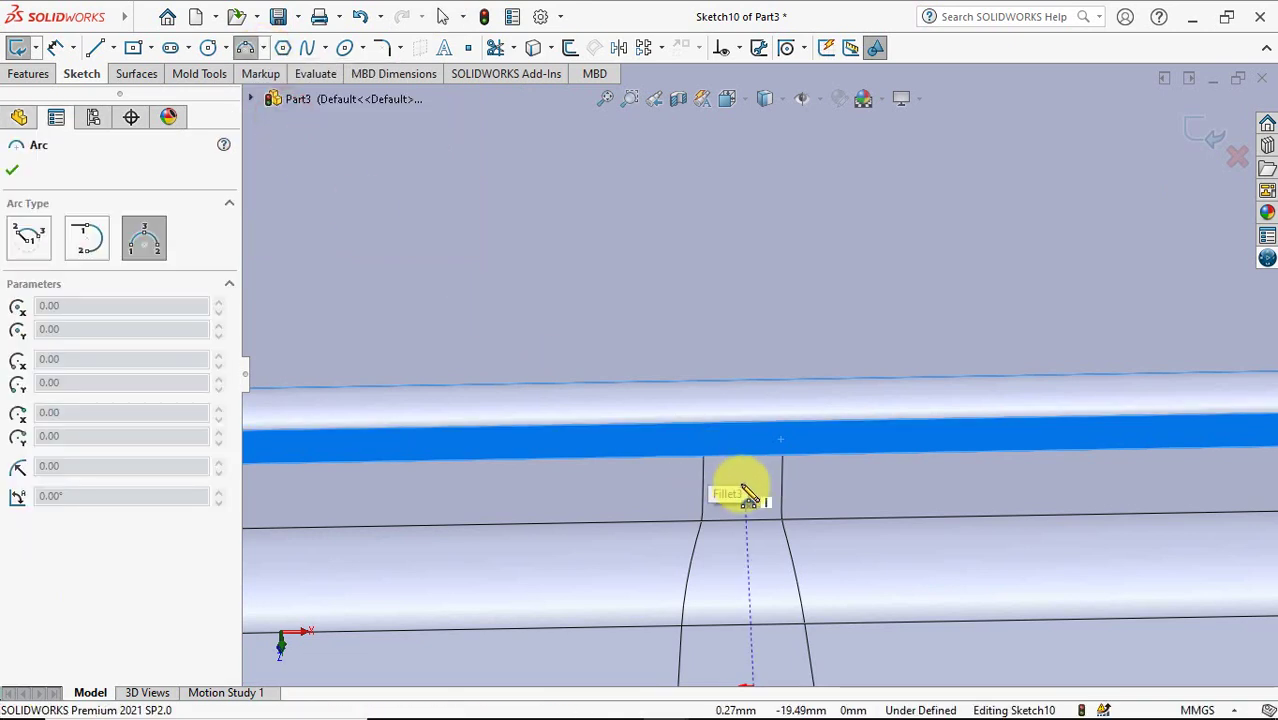
click(703, 458)
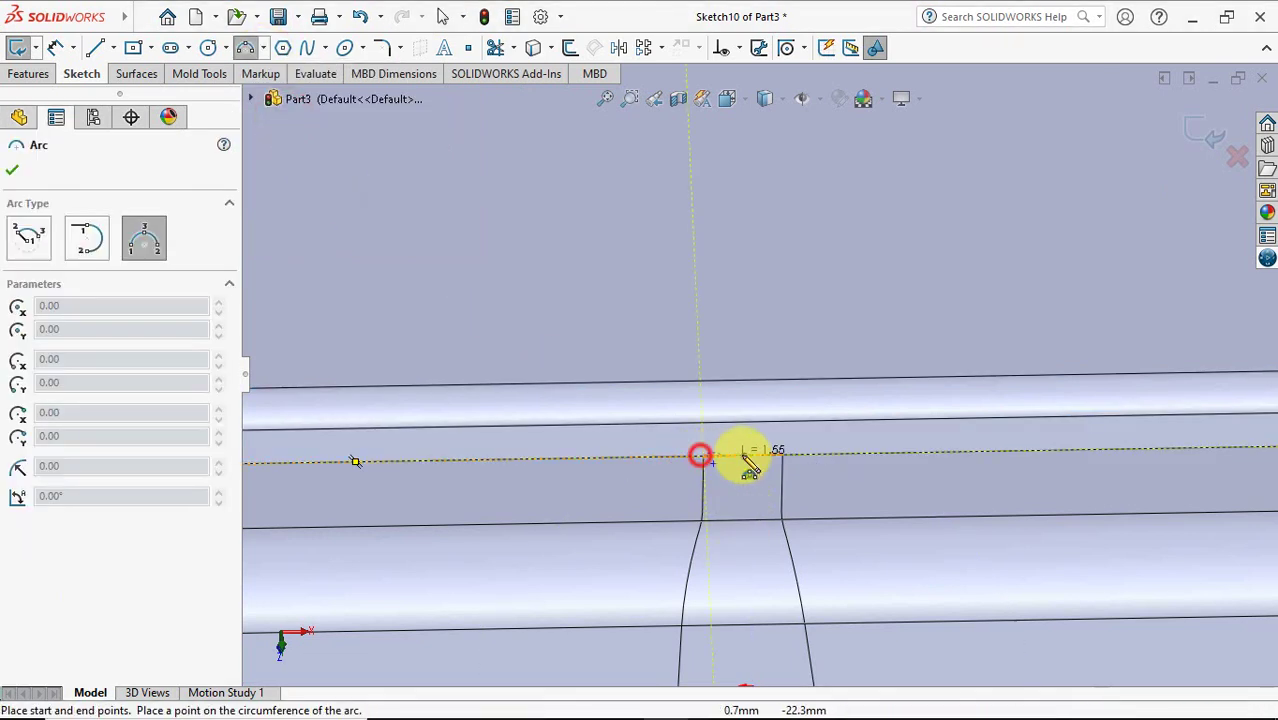
click(780, 460)
click(757, 458)
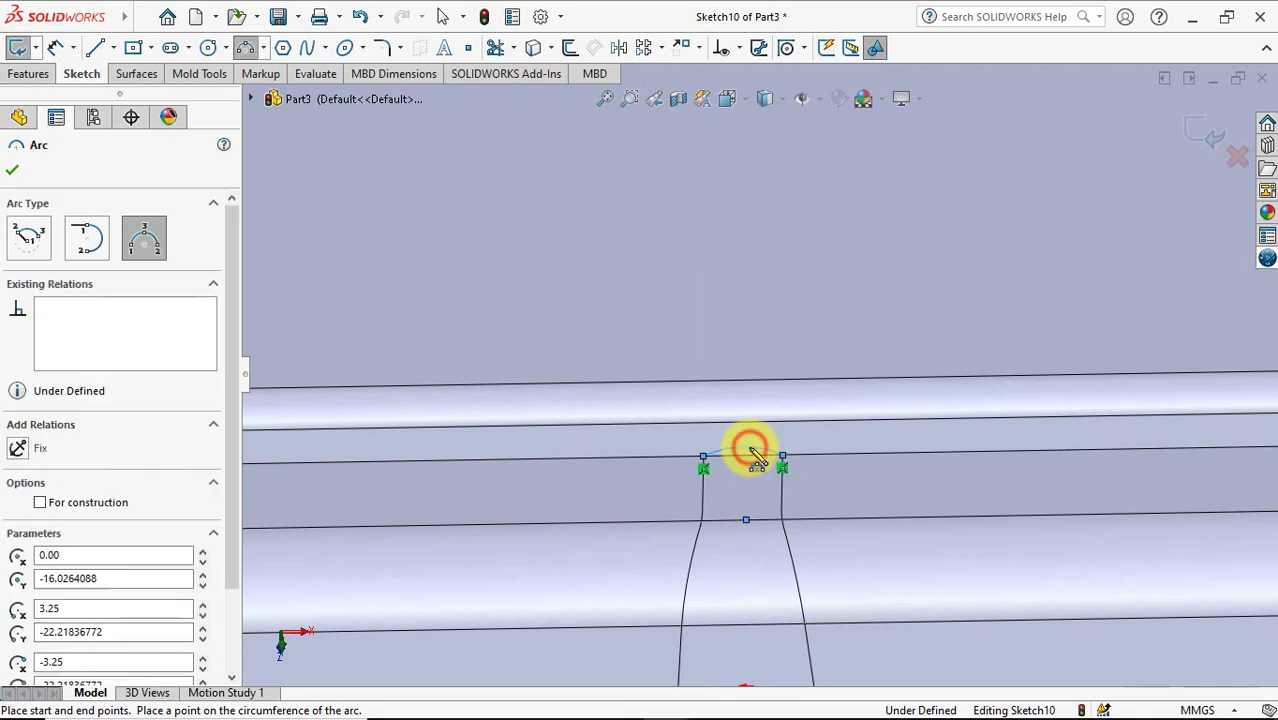
click(55, 47)
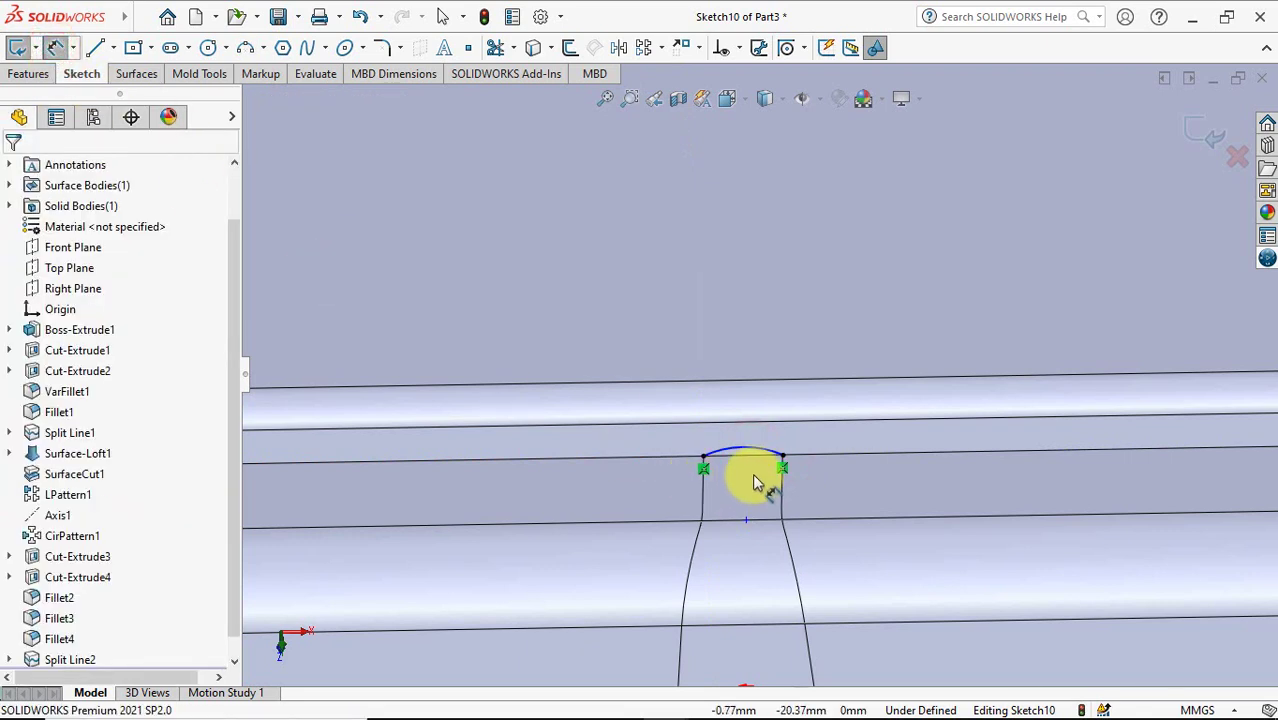
Dimension the arc height to 1 mm and exit Sketch10
scroll(755, 483, down, 3)
scroll(747, 408, down, 1)
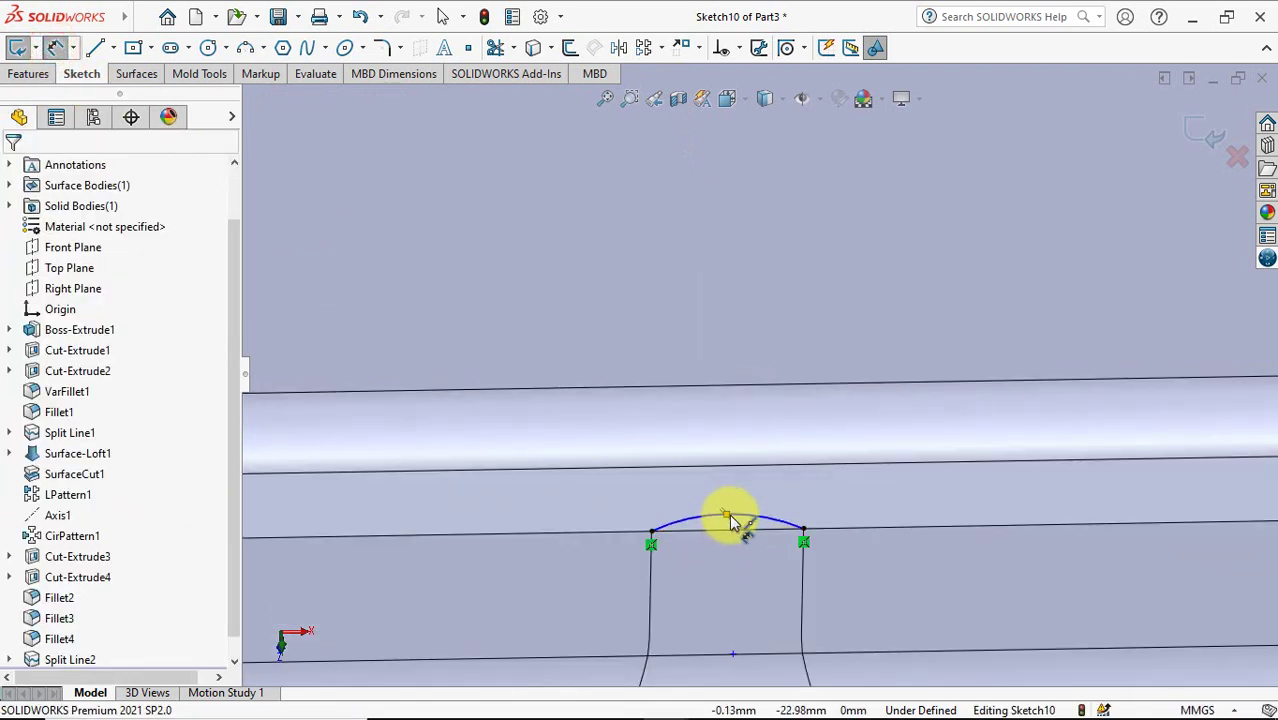
click(733, 521)
click(755, 526)
click(854, 490)
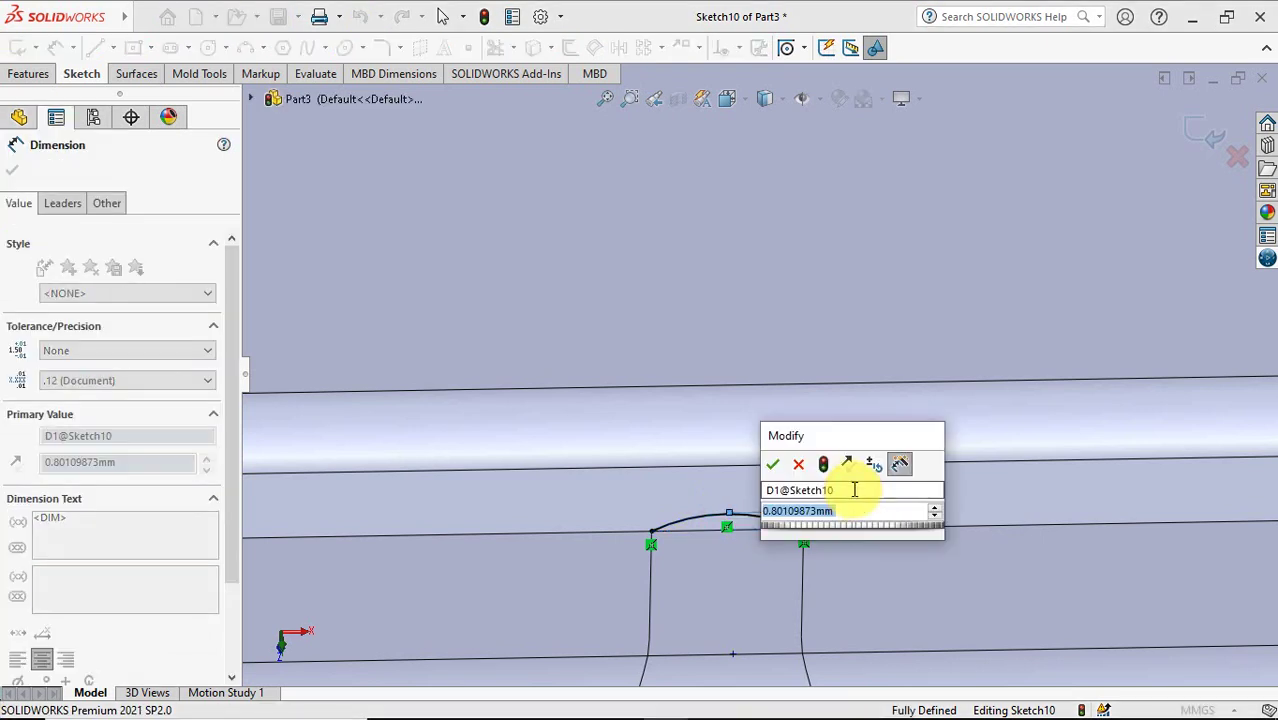
text(1)
click(772, 464)
click(1205, 133)
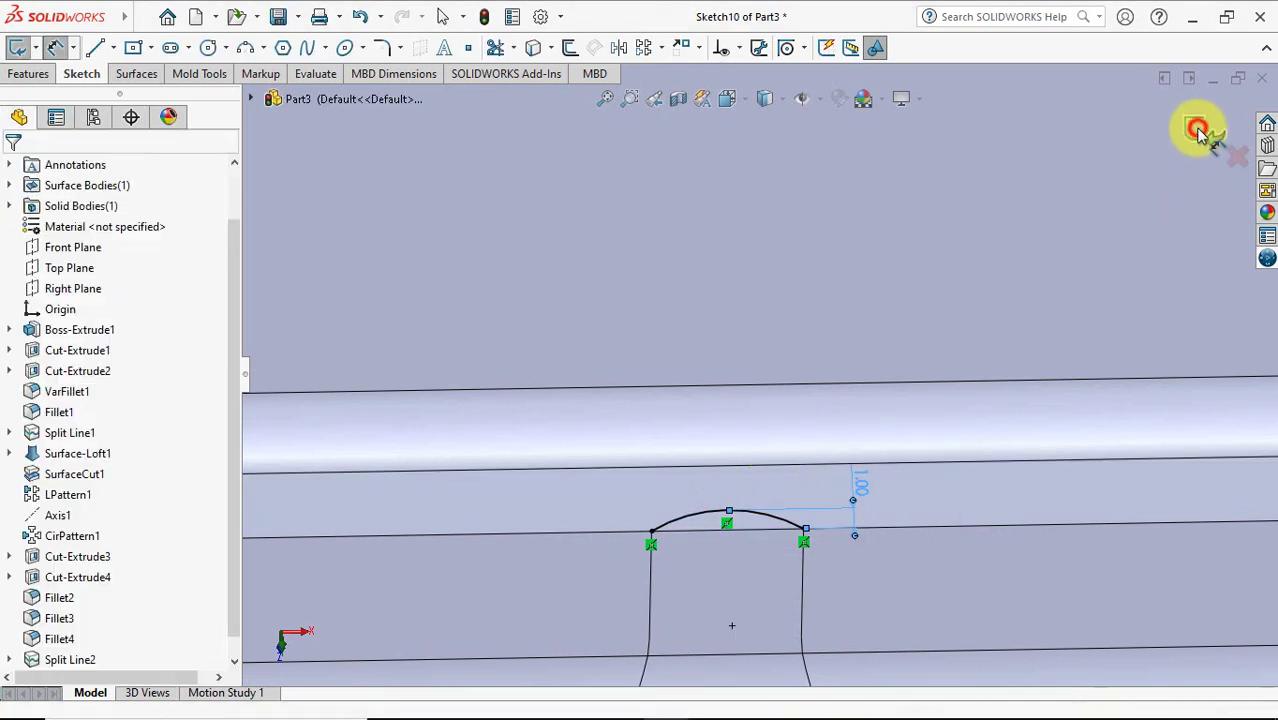
click(1199, 133)
click(616, 46)
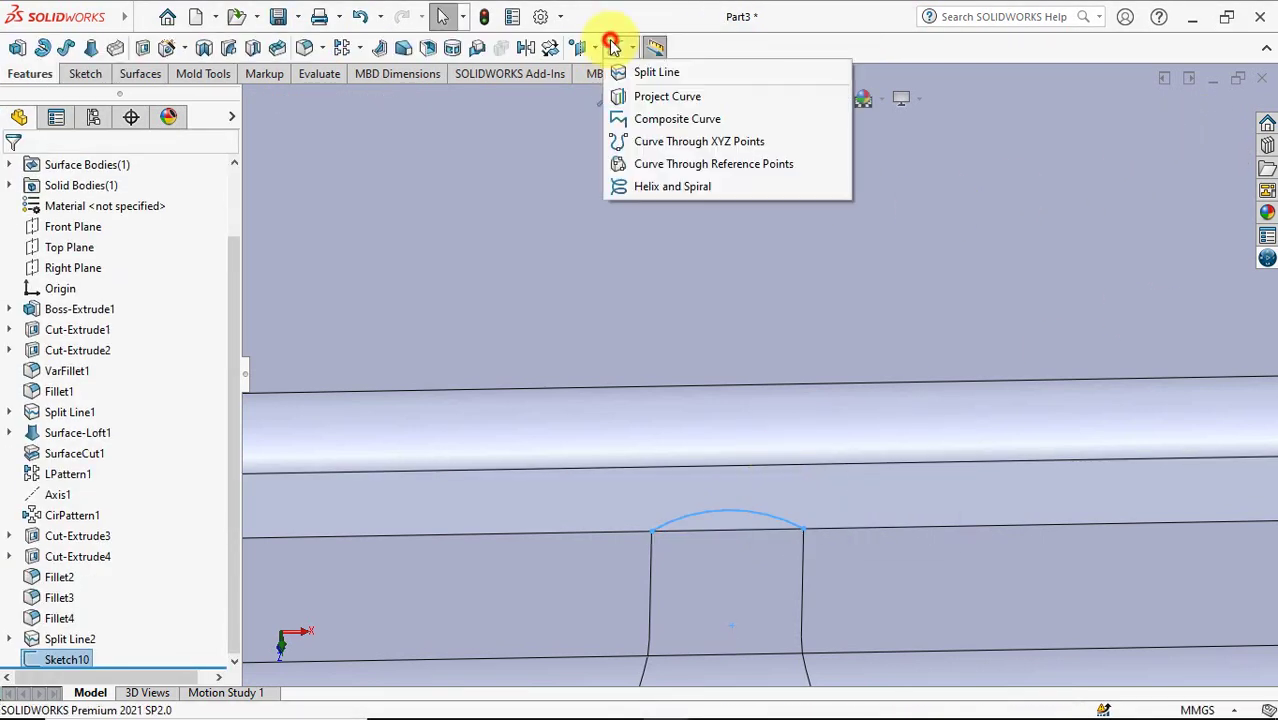
Project the Sketch10 arc onto the rim face as a split line, then view the cavities obliquely
click(652, 72)
click(818, 512)
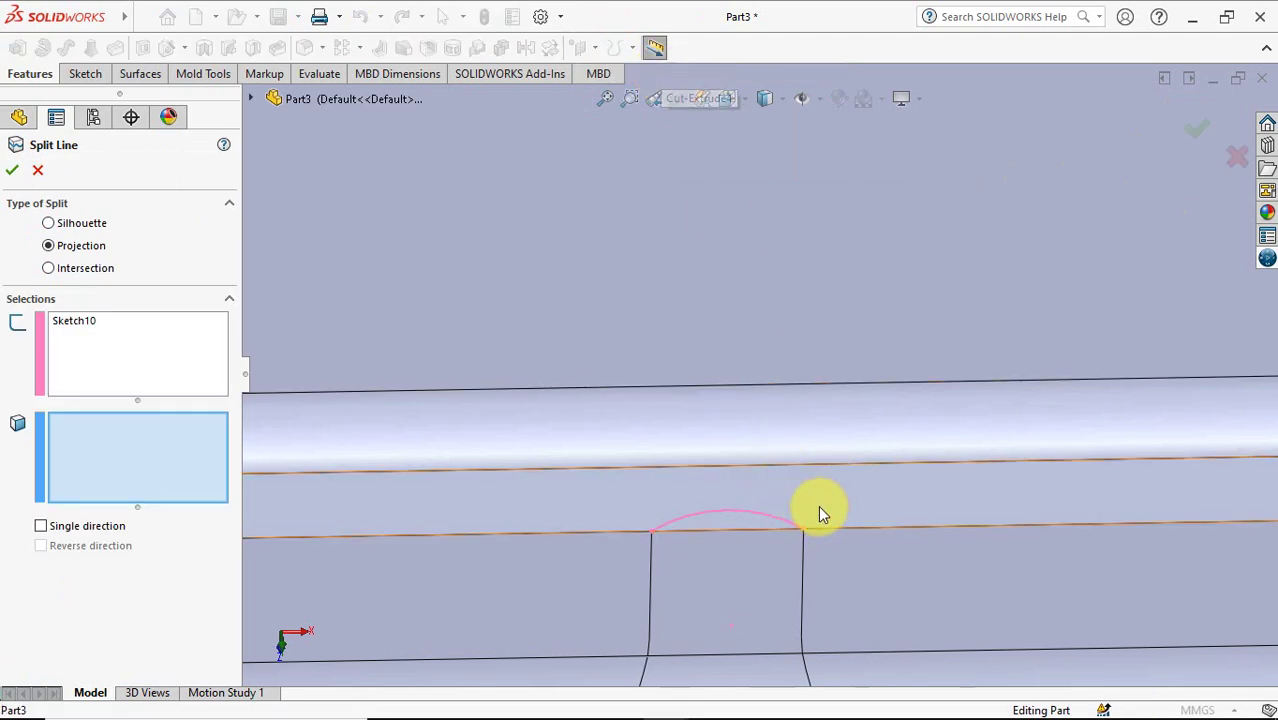
right_click(818, 512)
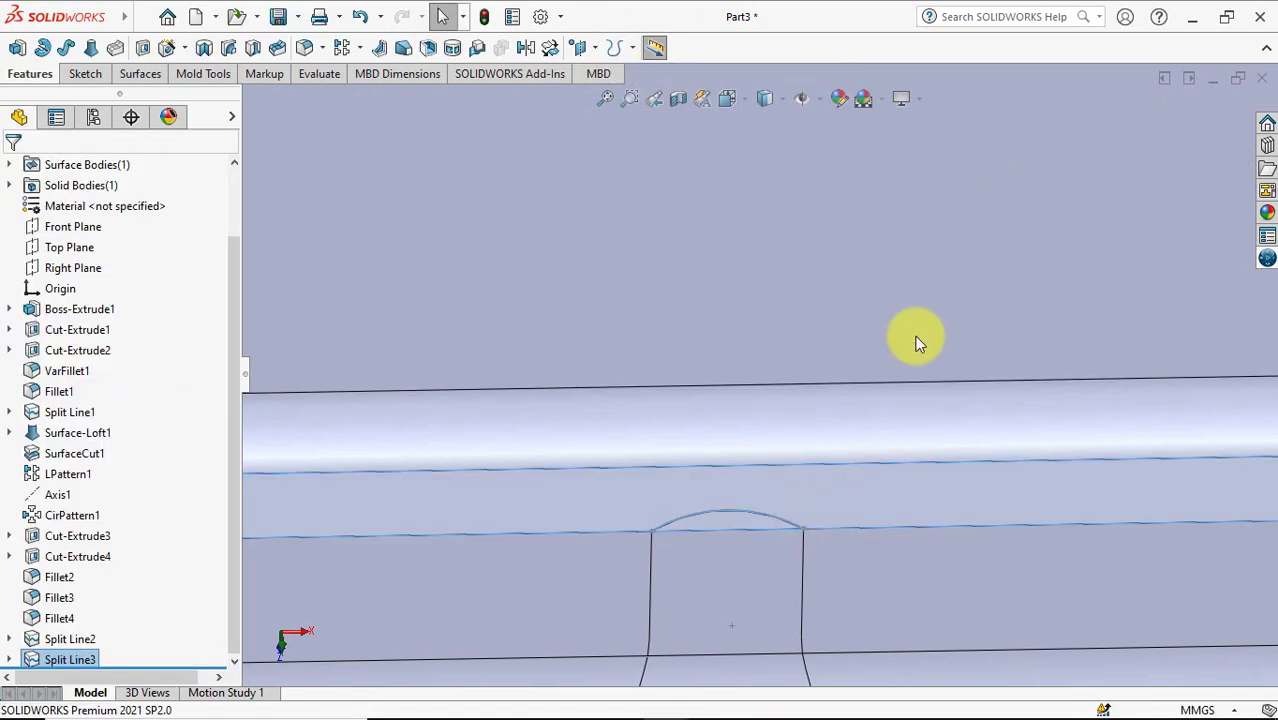
scroll(919, 408, up, 2)
scroll(917, 483, up, 3)
scroll(917, 483, up, 2)
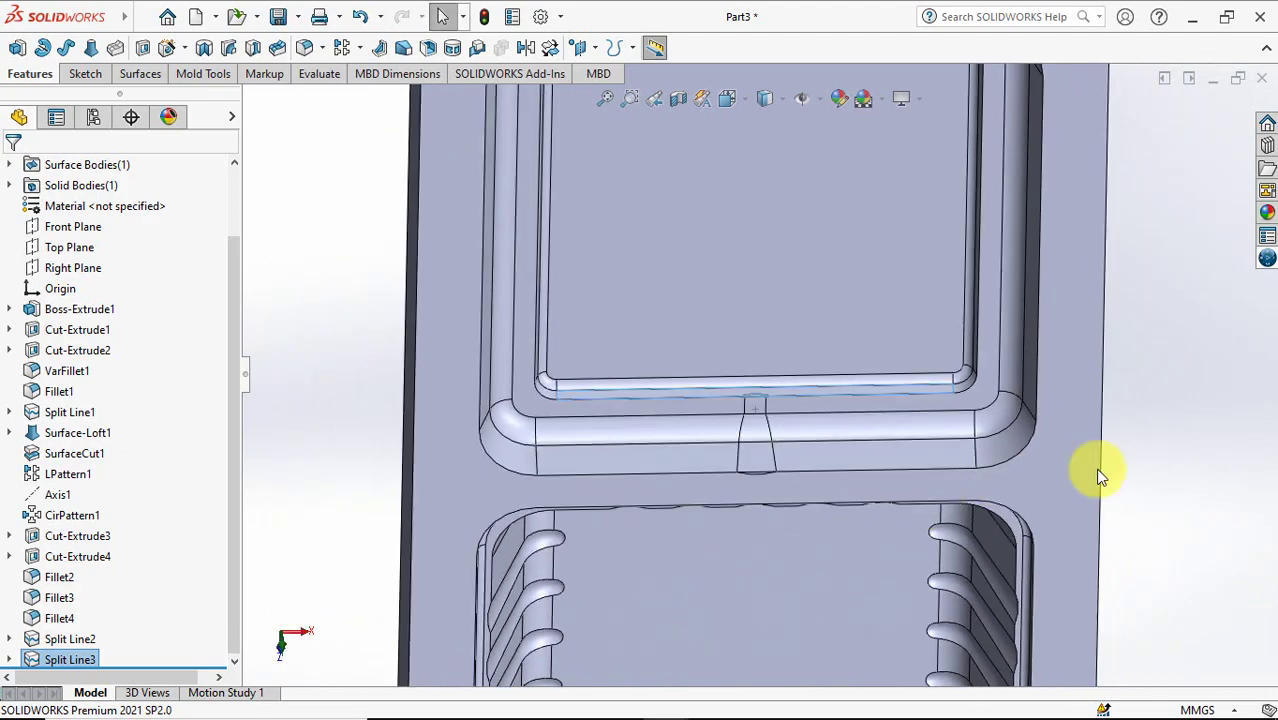
mouse_move(1148, 485)
middle_down()
mouse_move(864, 442)
mouse_move(650, 223)
mouse_move(662, 451)
mouse_move(708, 476)
middle_up()
scroll(1004, 465, down, 2)
scroll(930, 462, down, 2)
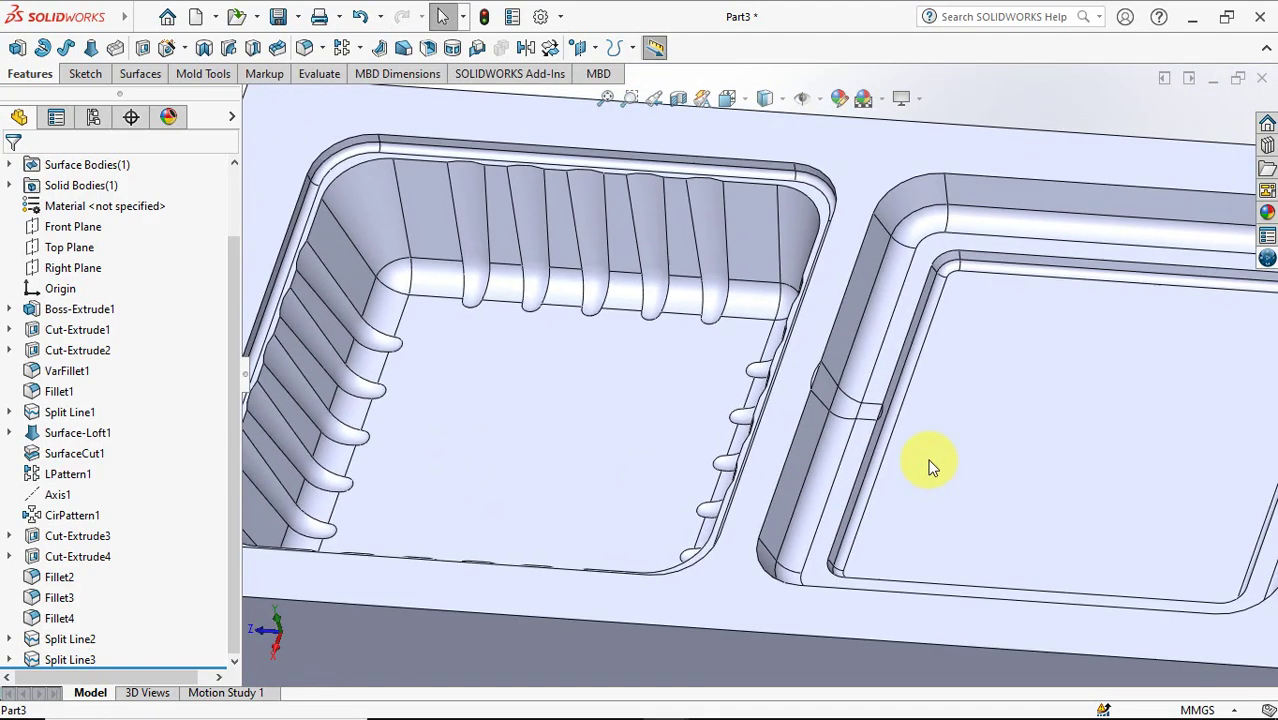
scroll(933, 419, down, 2)
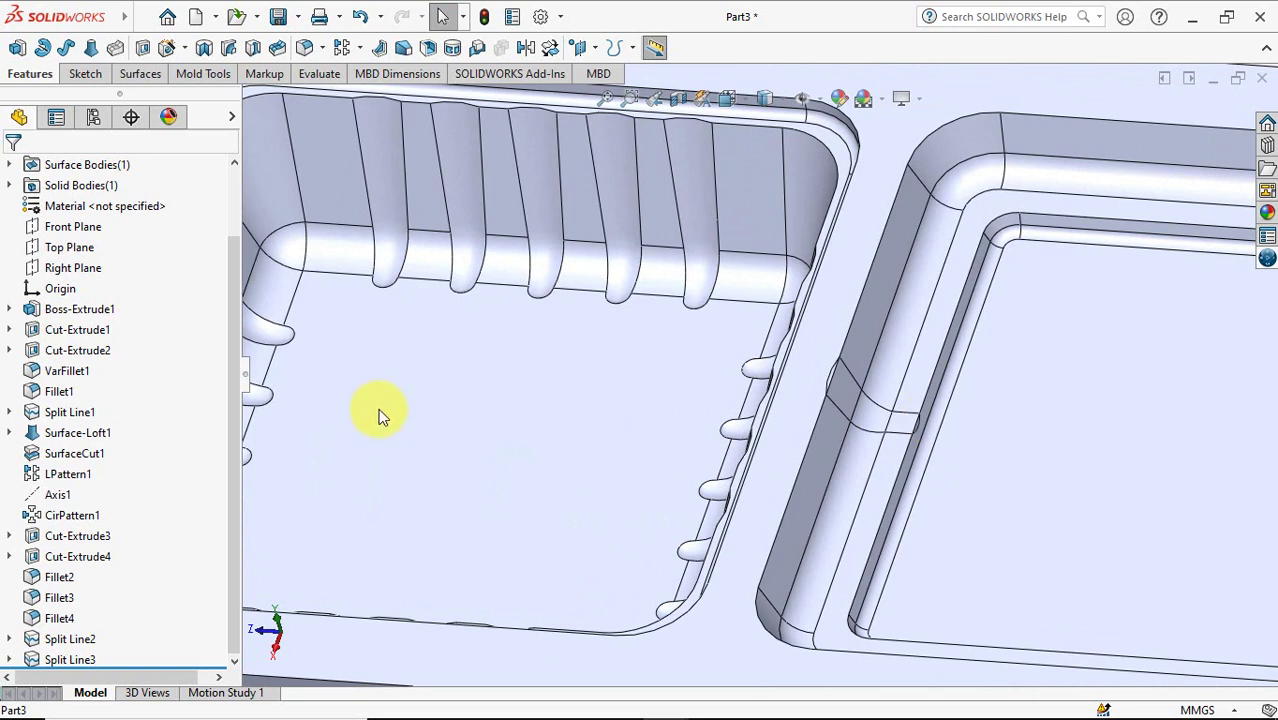
scroll(210, 325, up, 1)
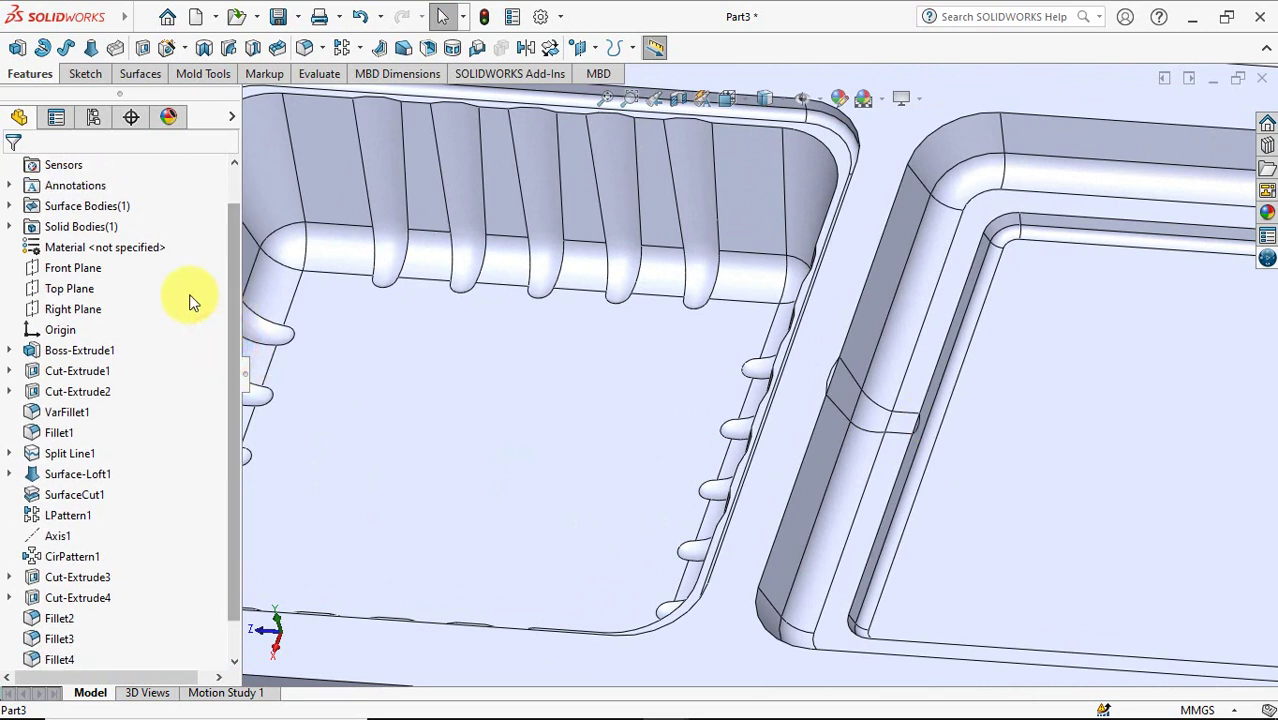
Start a sketch on the Right Plane and zoom in on the rib groove area
click(78, 310)
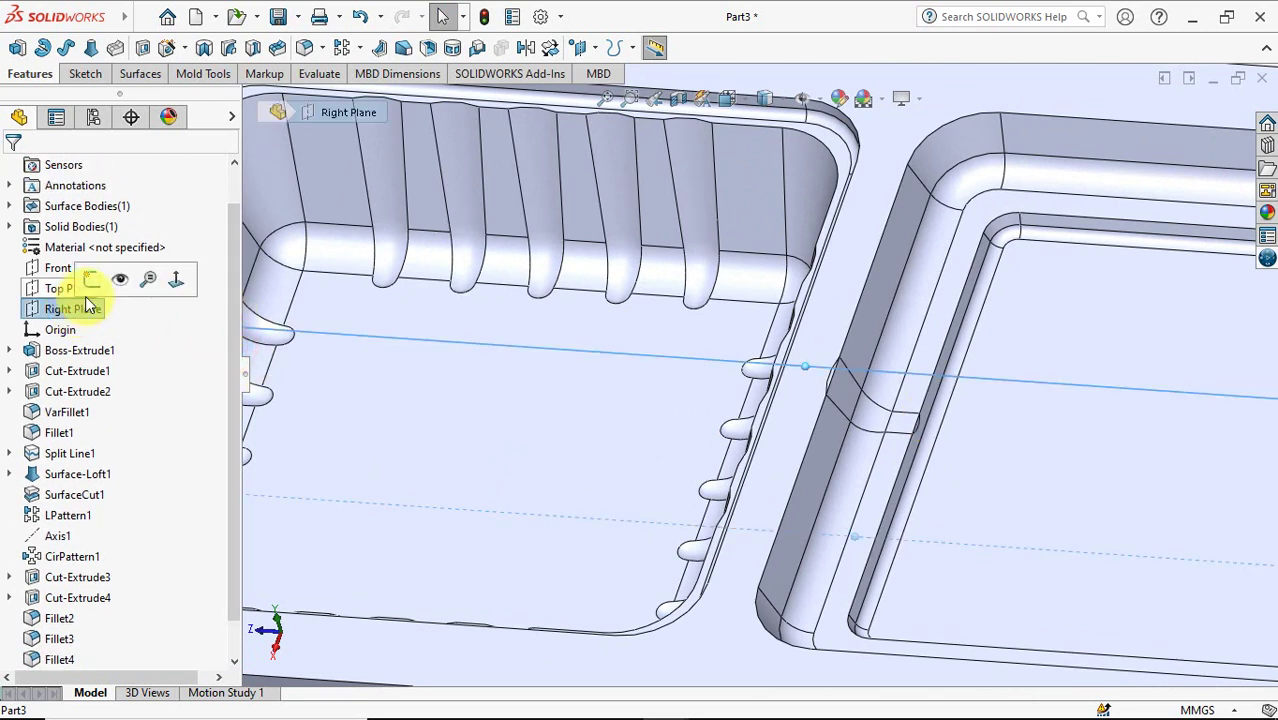
click(91, 283)
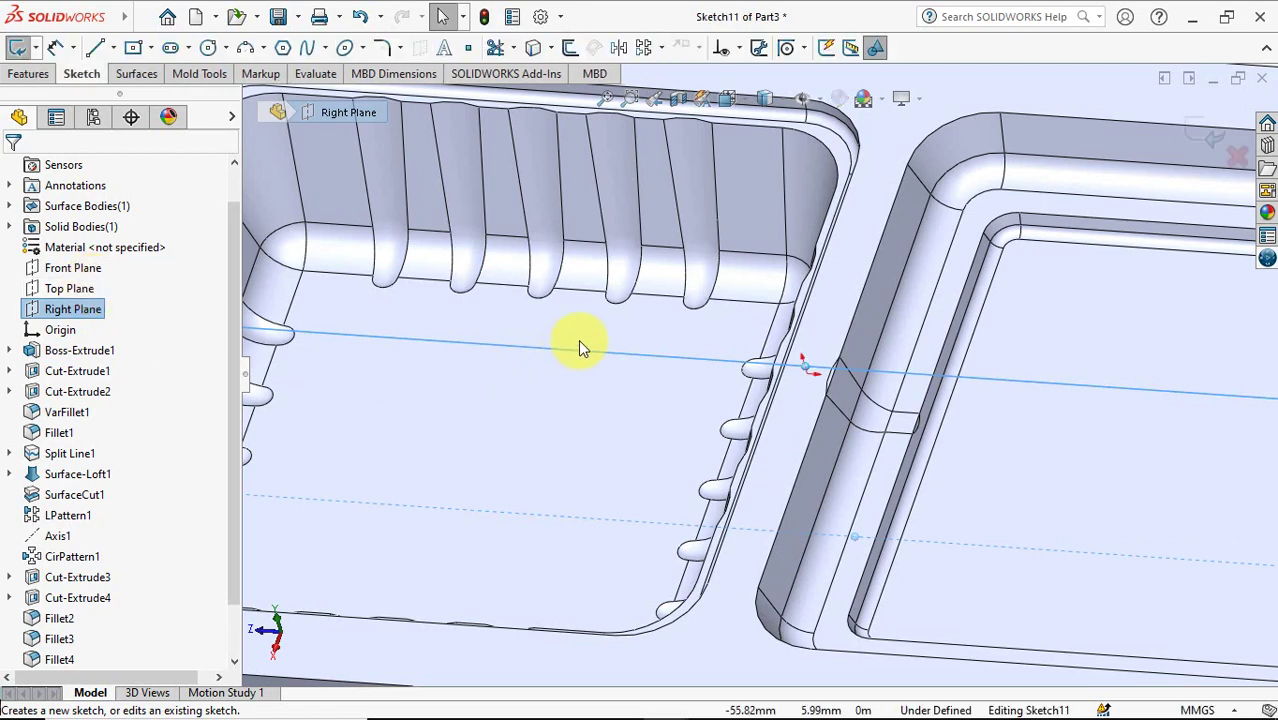
key(f)
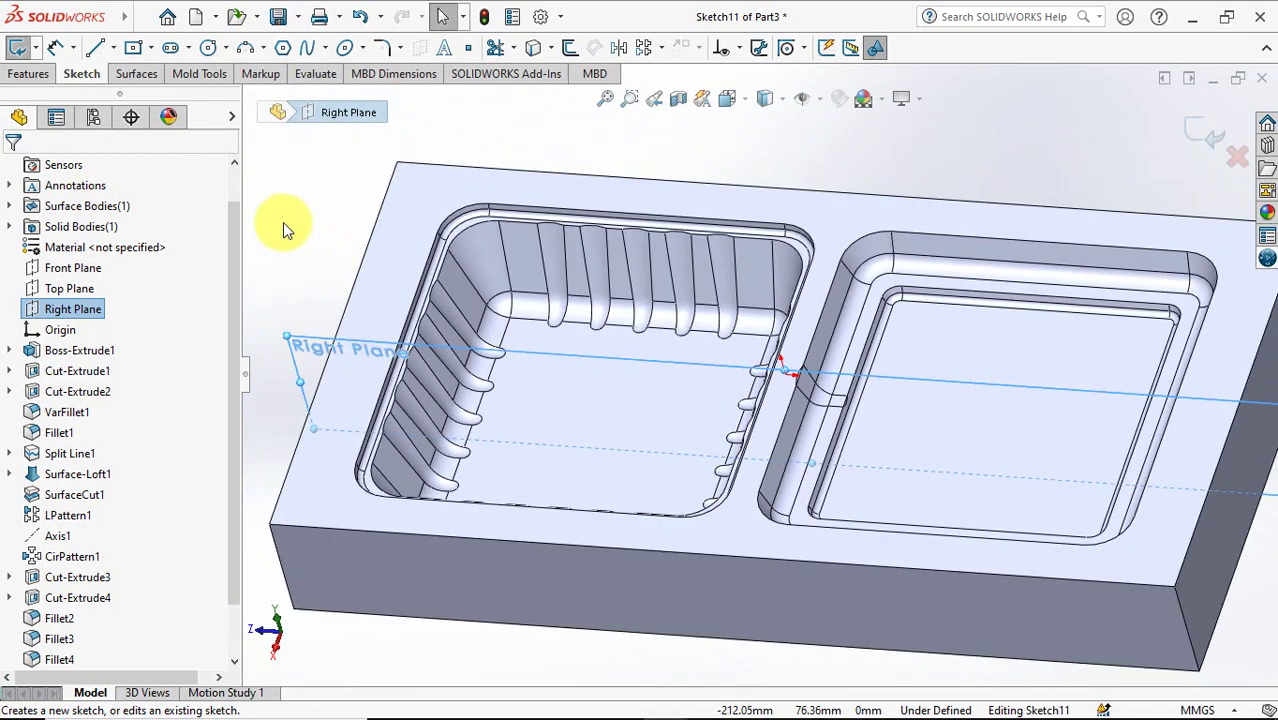
scroll(870, 380, down, 2)
scroll(860, 250, down, 5)
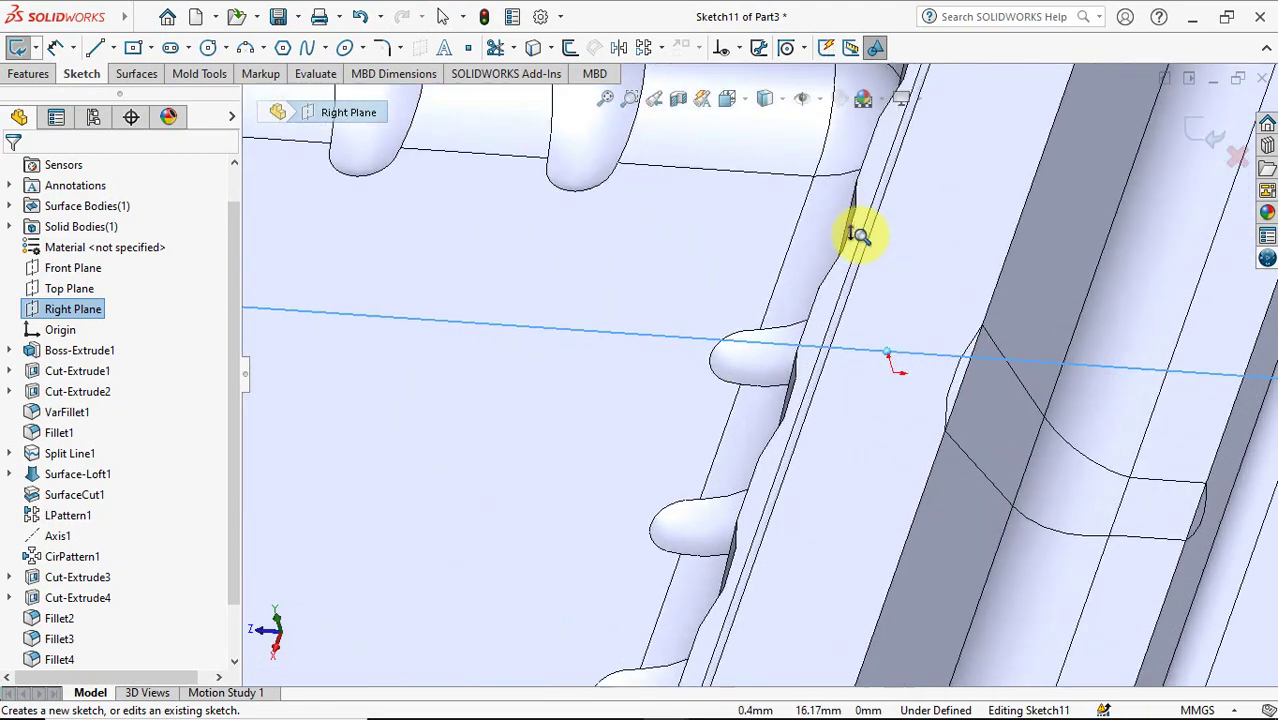
scroll(875, 360, down, 3)
scroll(640, 290, down, 2)
ctrl+middle_drag(635, 285, 590, 200)
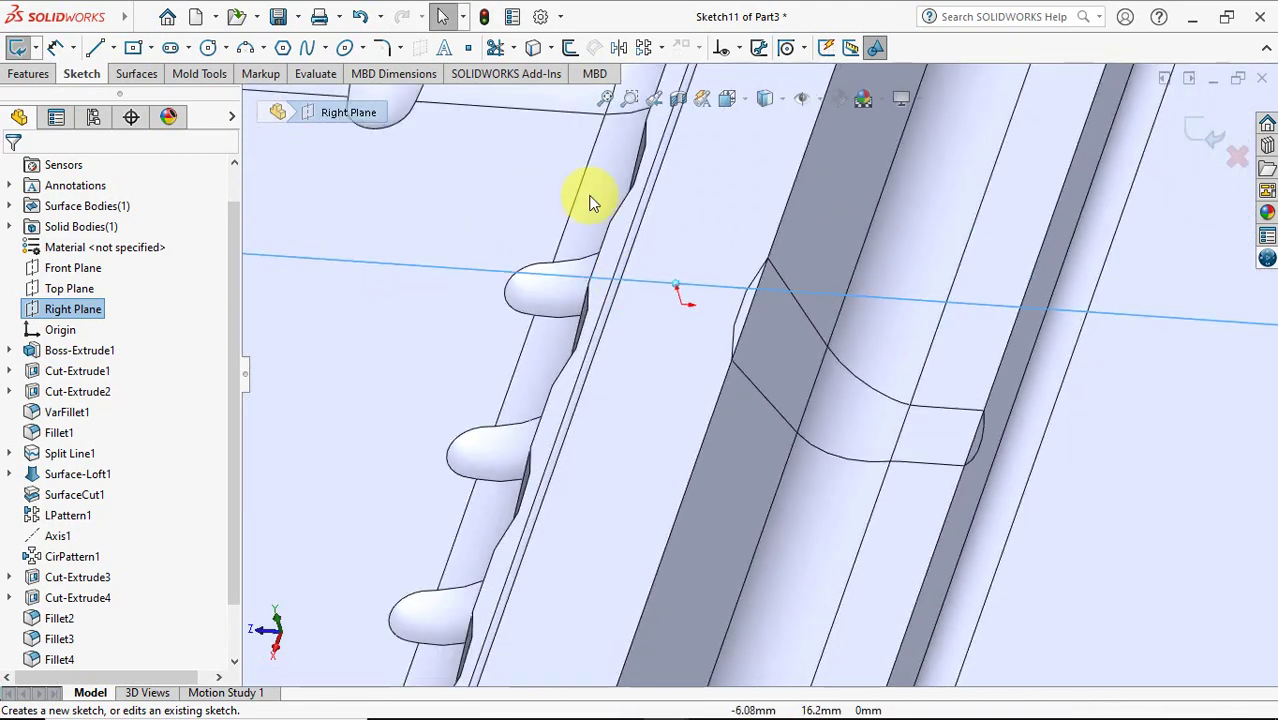
Convert the seven groove profile edges into the sketch and make the end line construction geometry
click(534, 48)
click(733, 336)
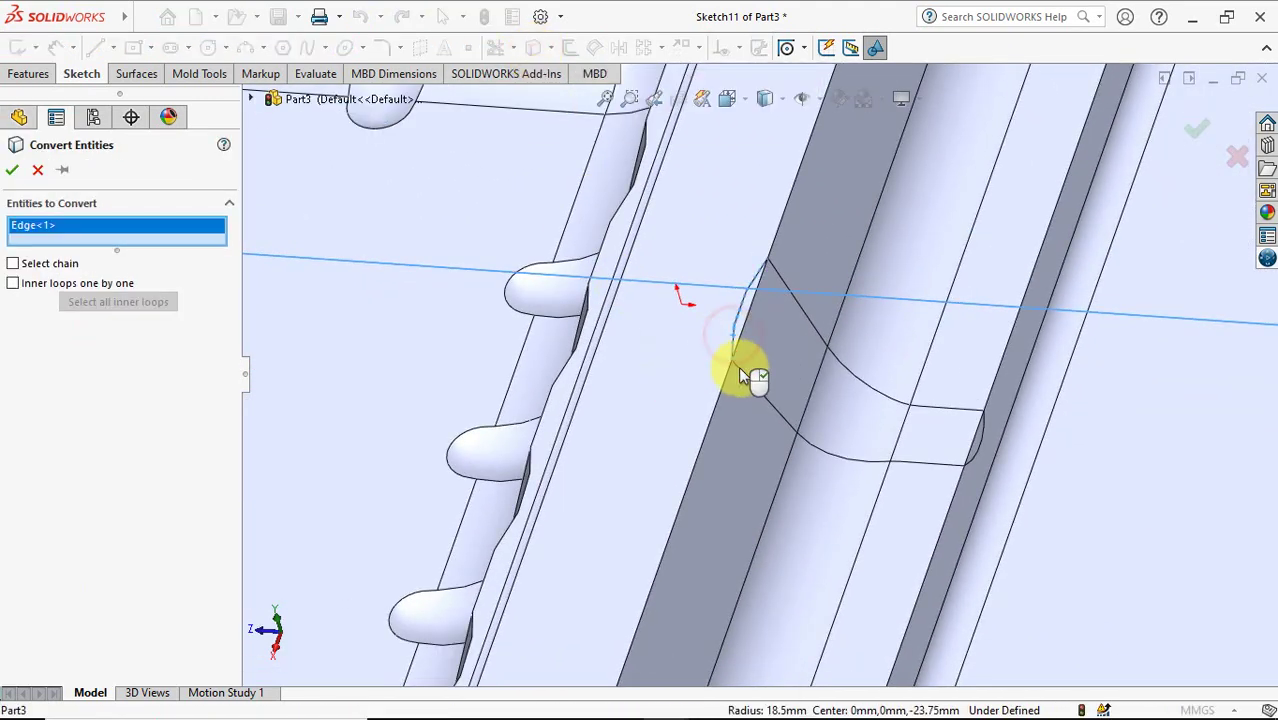
click(739, 367)
click(802, 440)
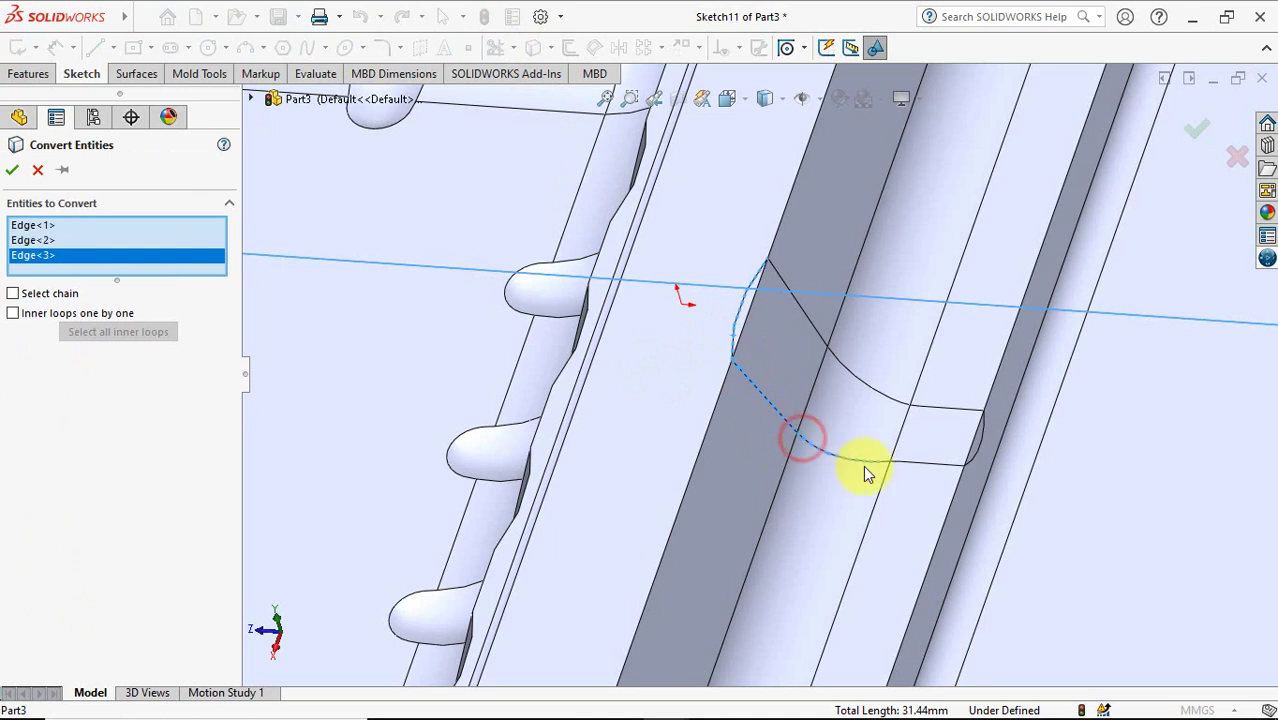
click(888, 466)
click(900, 465)
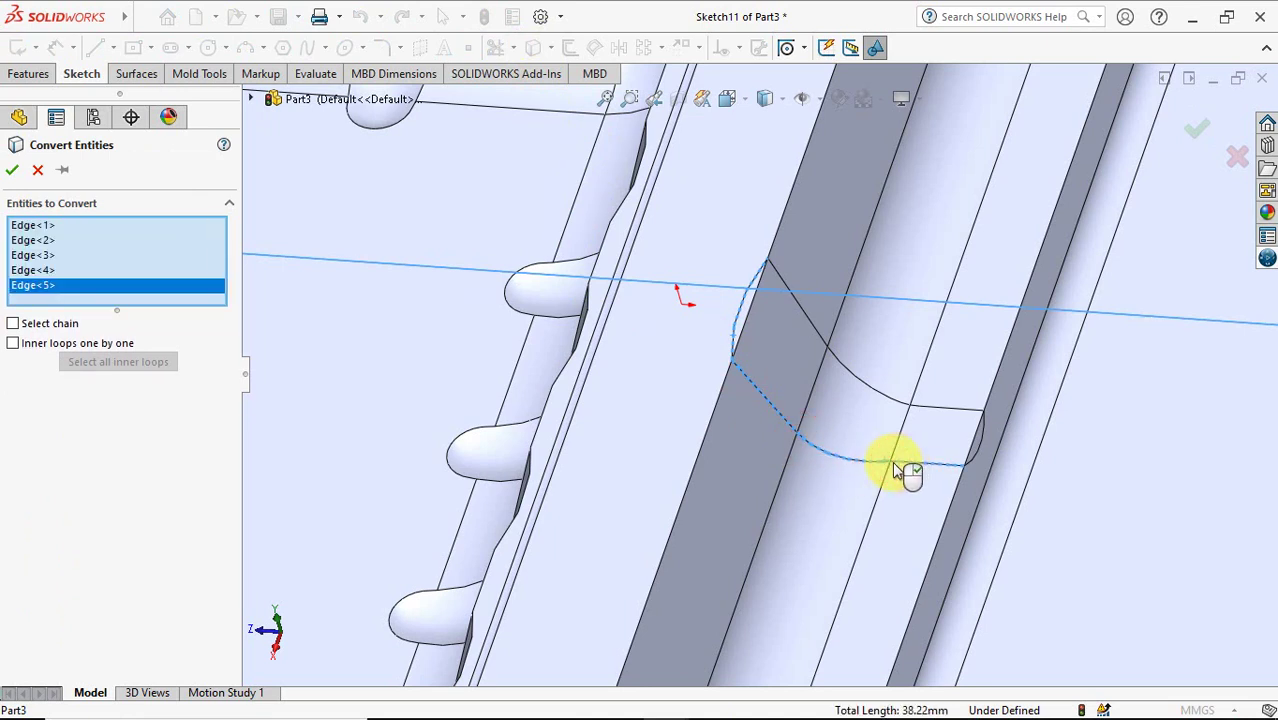
click(906, 470)
click(977, 461)
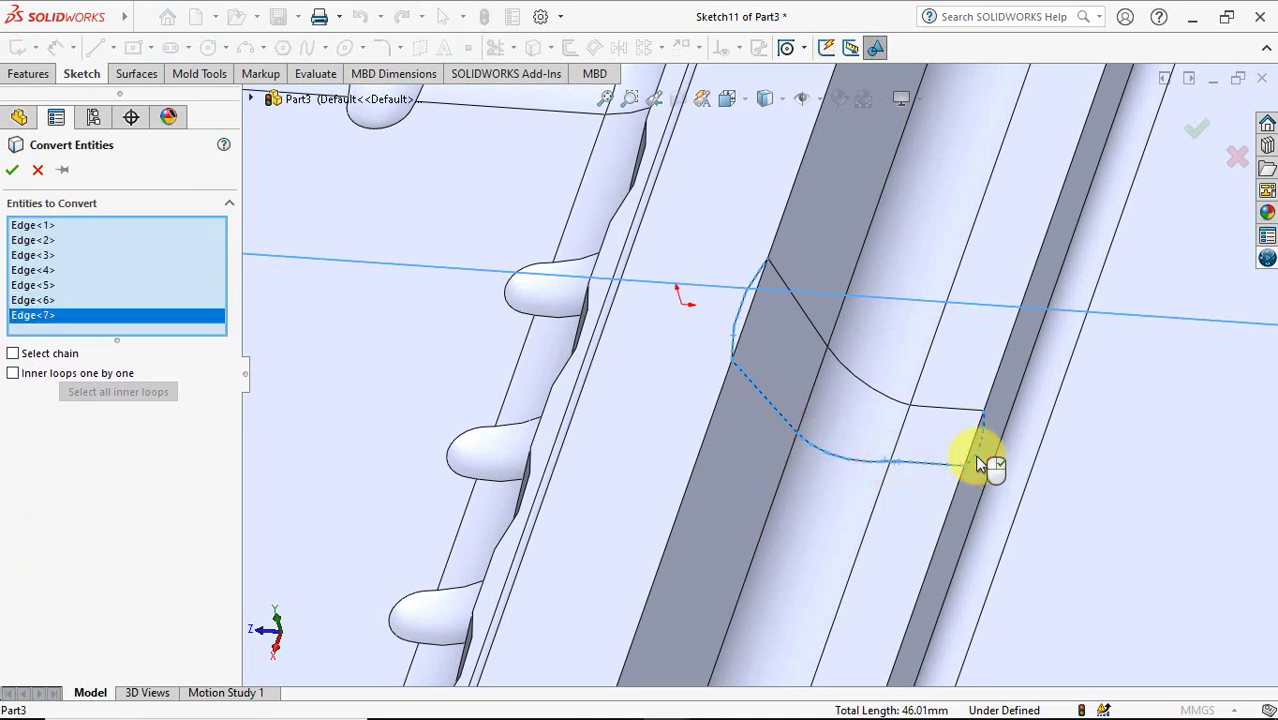
click(1197, 128)
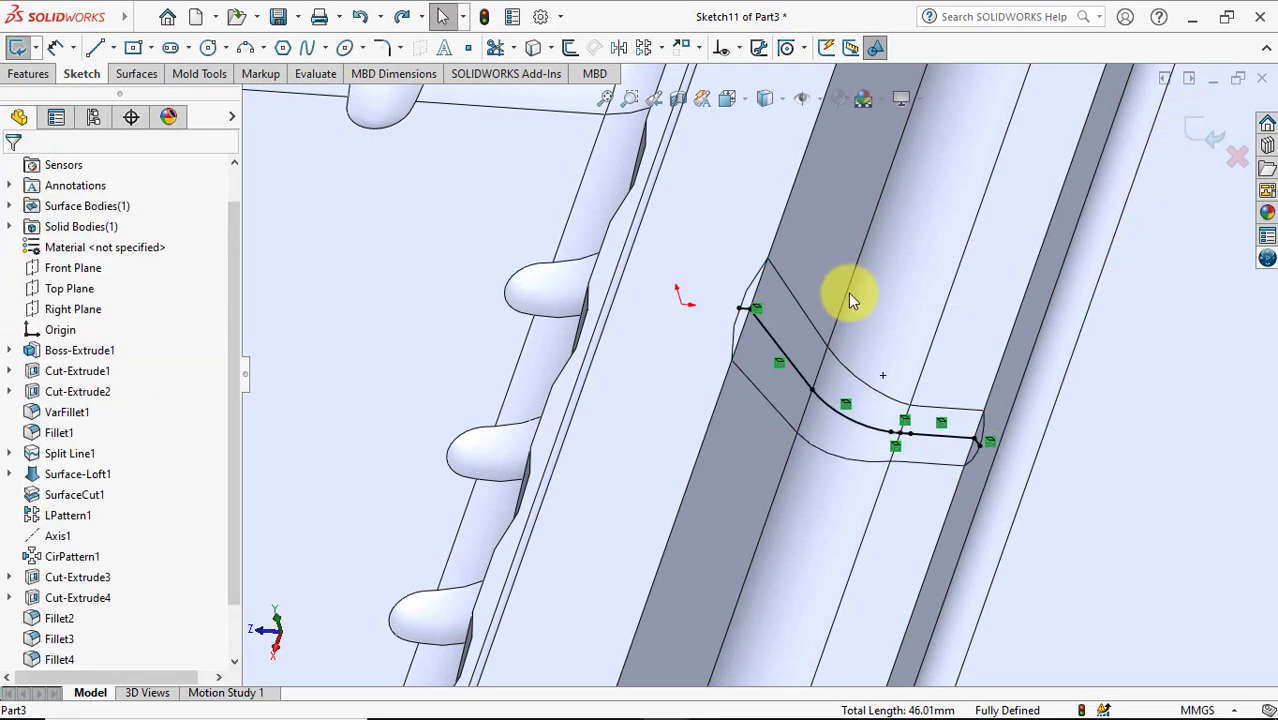
click(746, 308)
drag(958, 376, 989, 438)
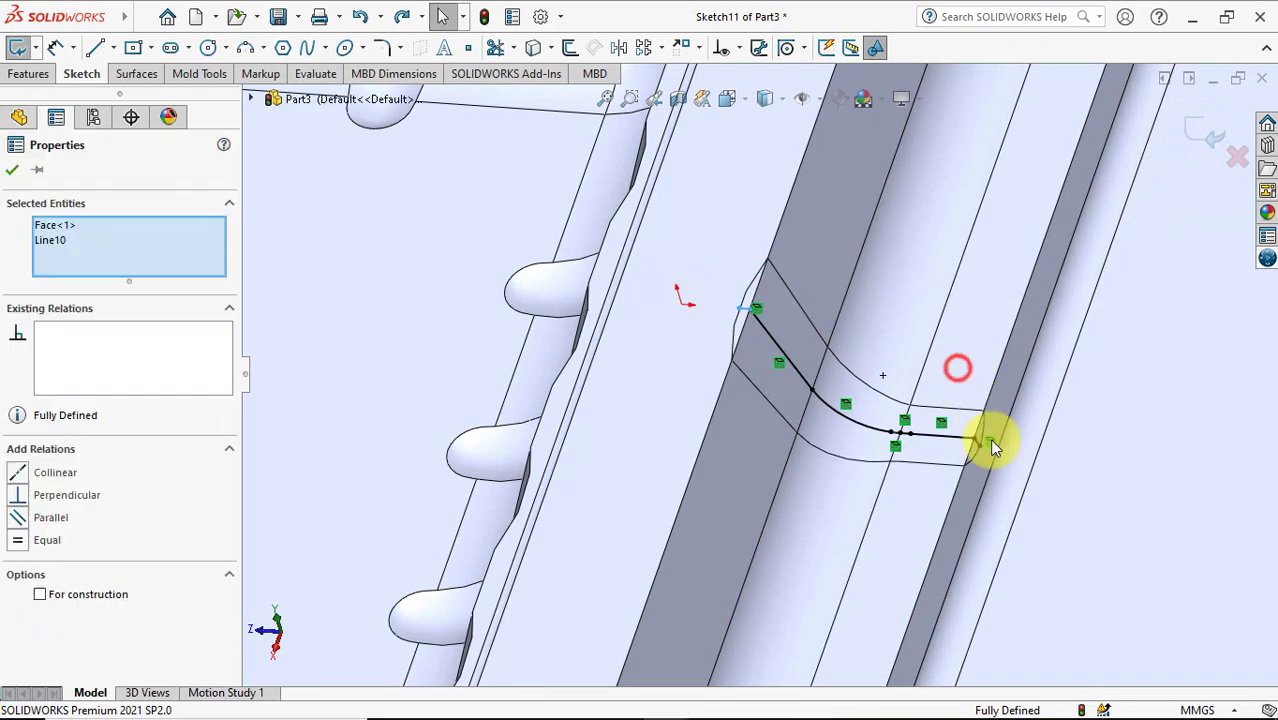
click(1062, 413)
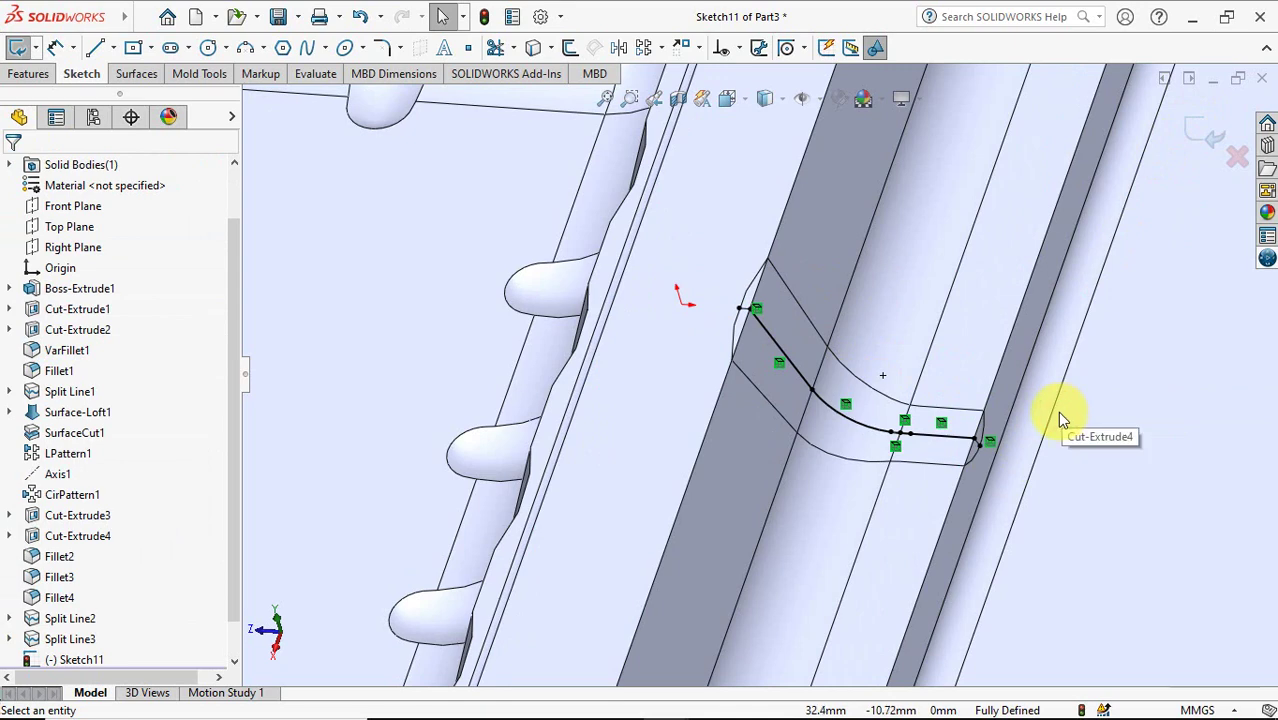
View the groove profile from the right, zoomed in, in wireframe display
key(ctrl+shift+z)
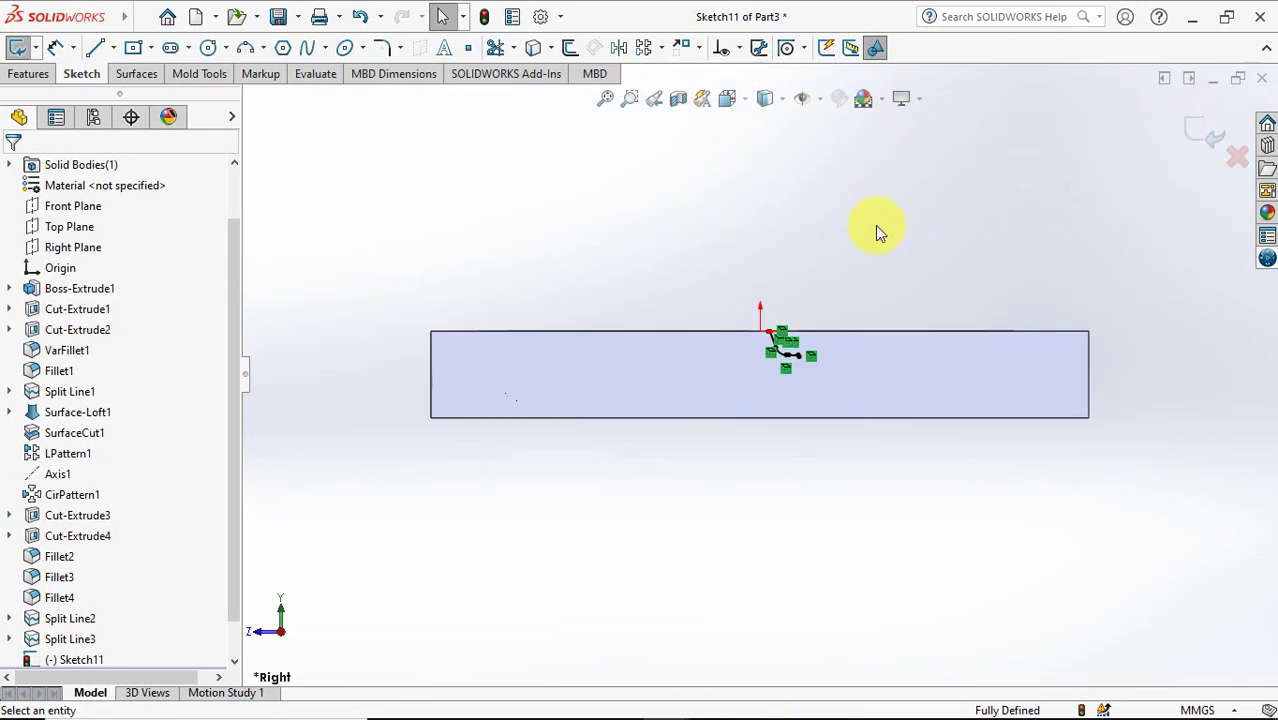
click(629, 98)
drag(739, 291, 818, 352)
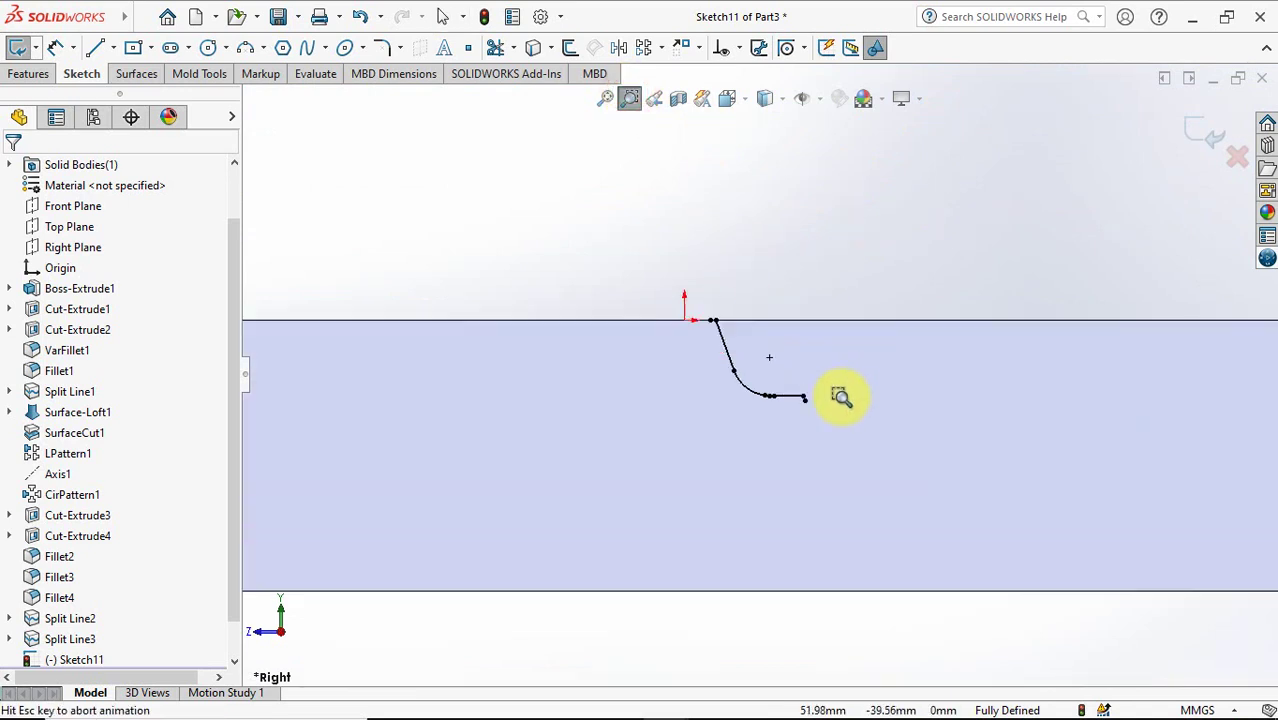
click(766, 98)
click(766, 230)
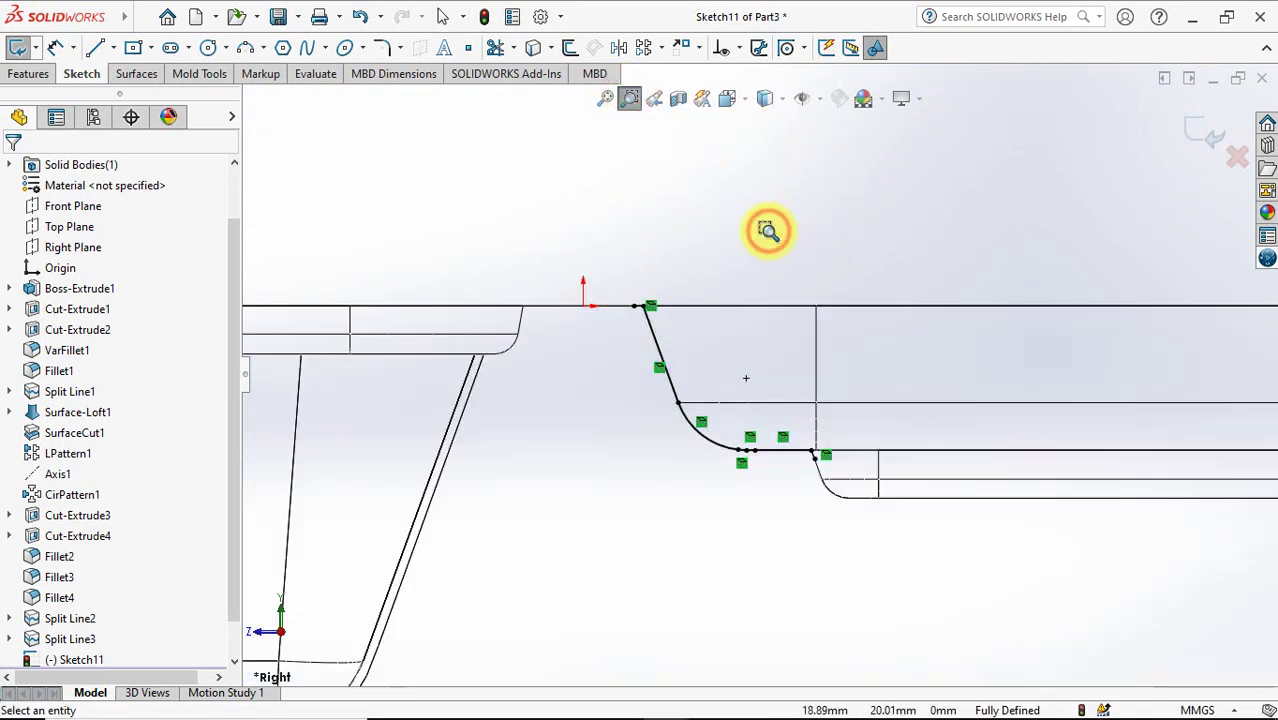
shift+middle_drag(785, 448, 747, 337)
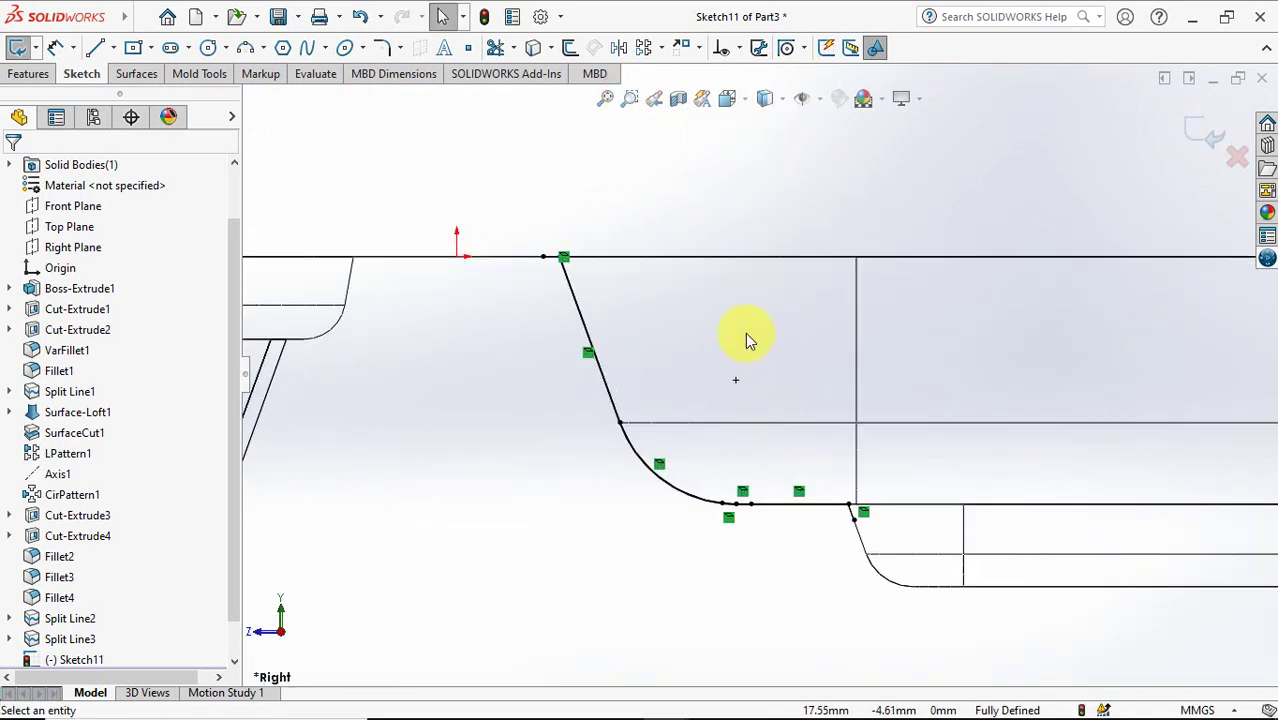
Offset the groove profile chain 1 mm, reversed to its lower side
click(569, 47)
text(1)
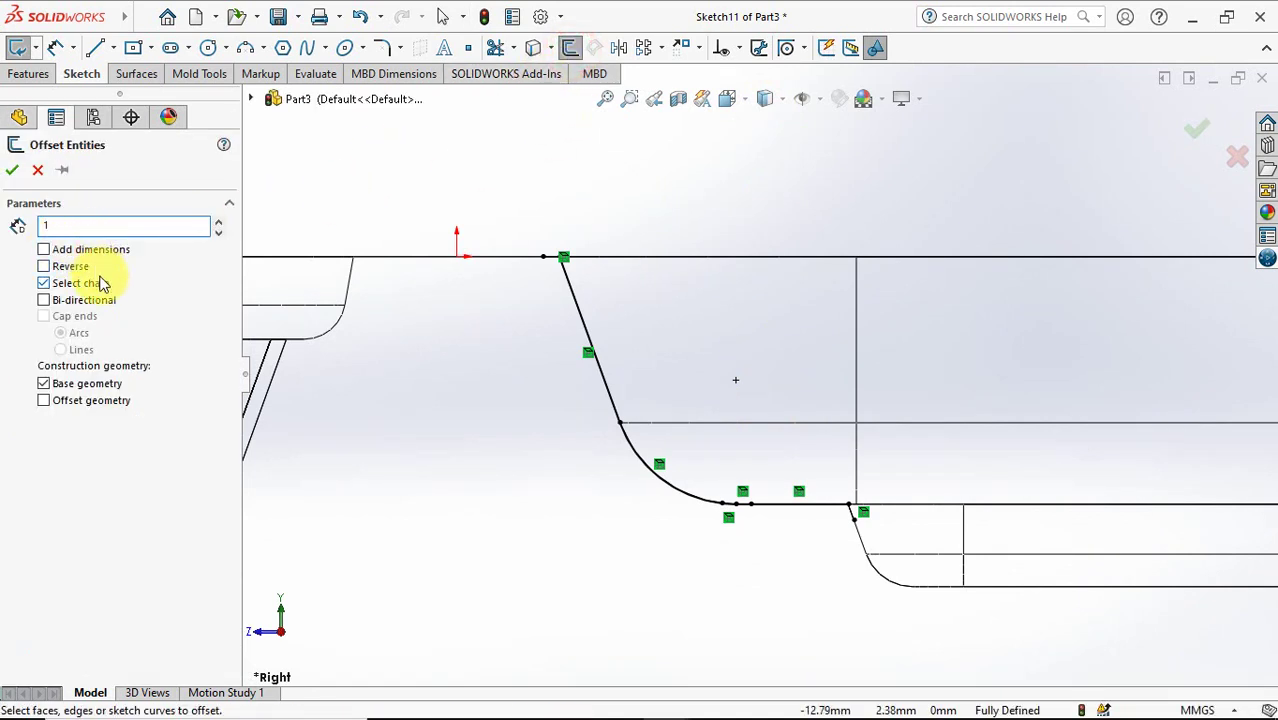
click(576, 305)
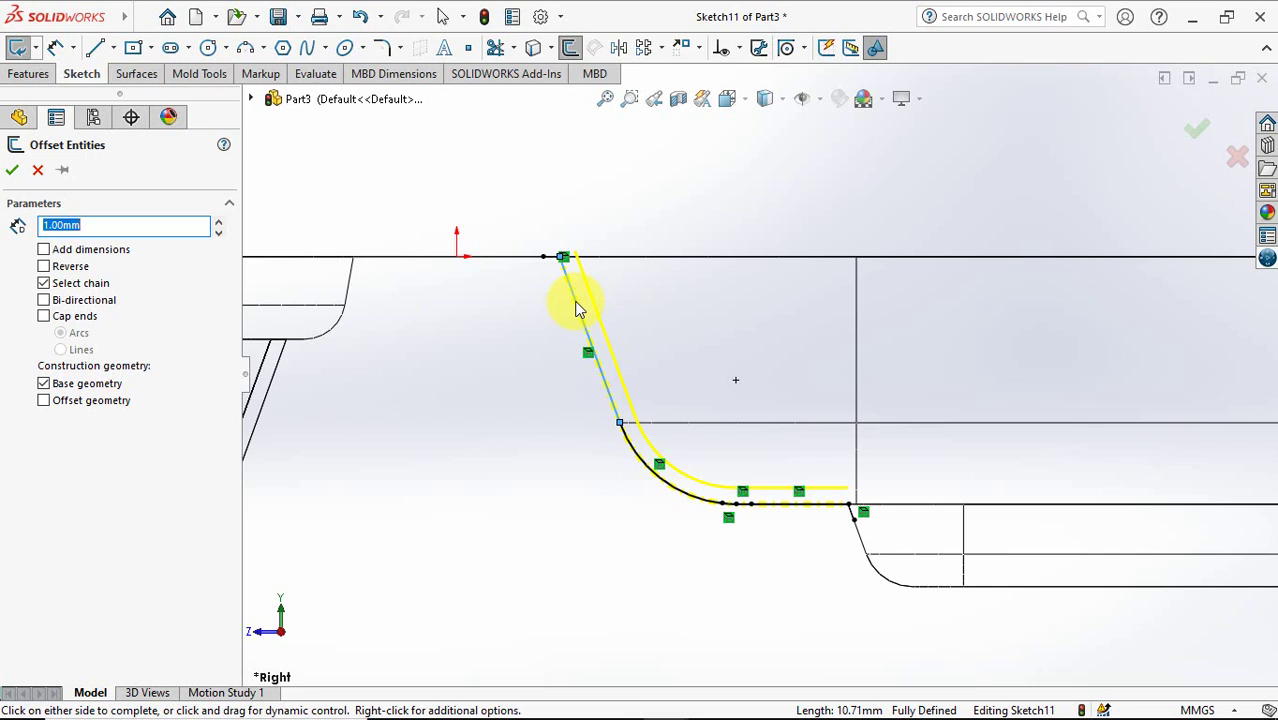
click(44, 266)
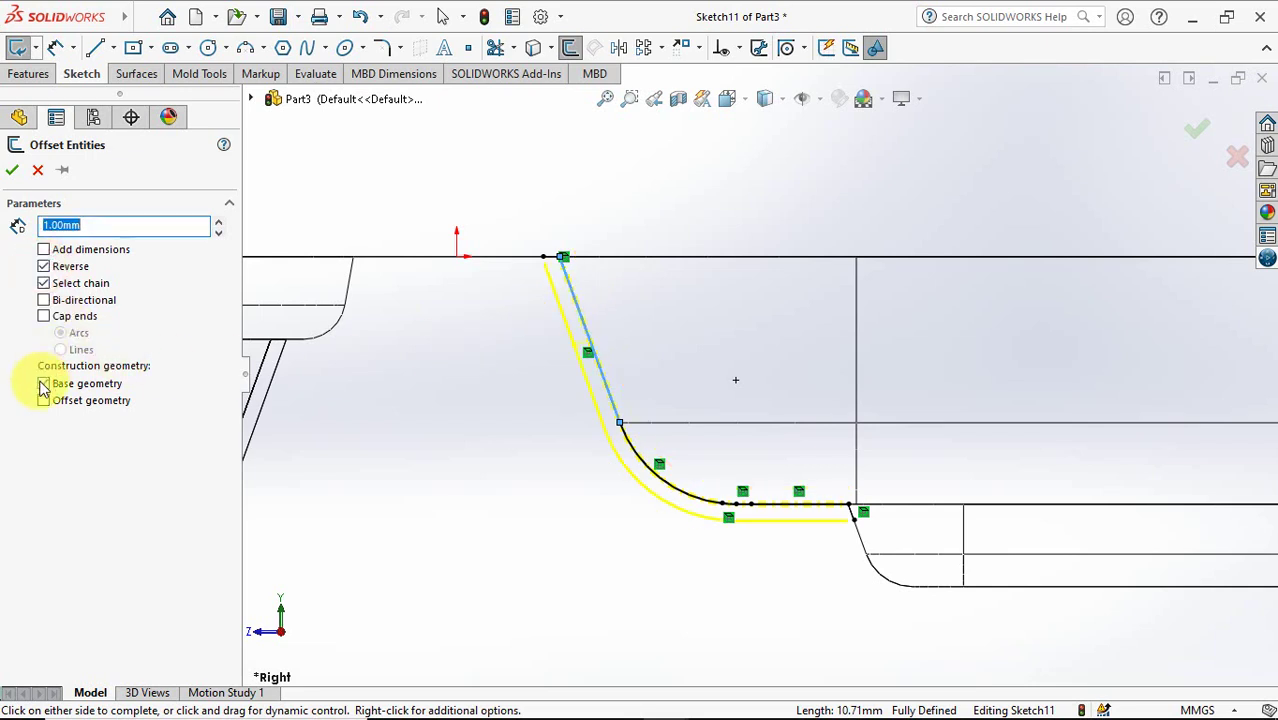
click(13, 174)
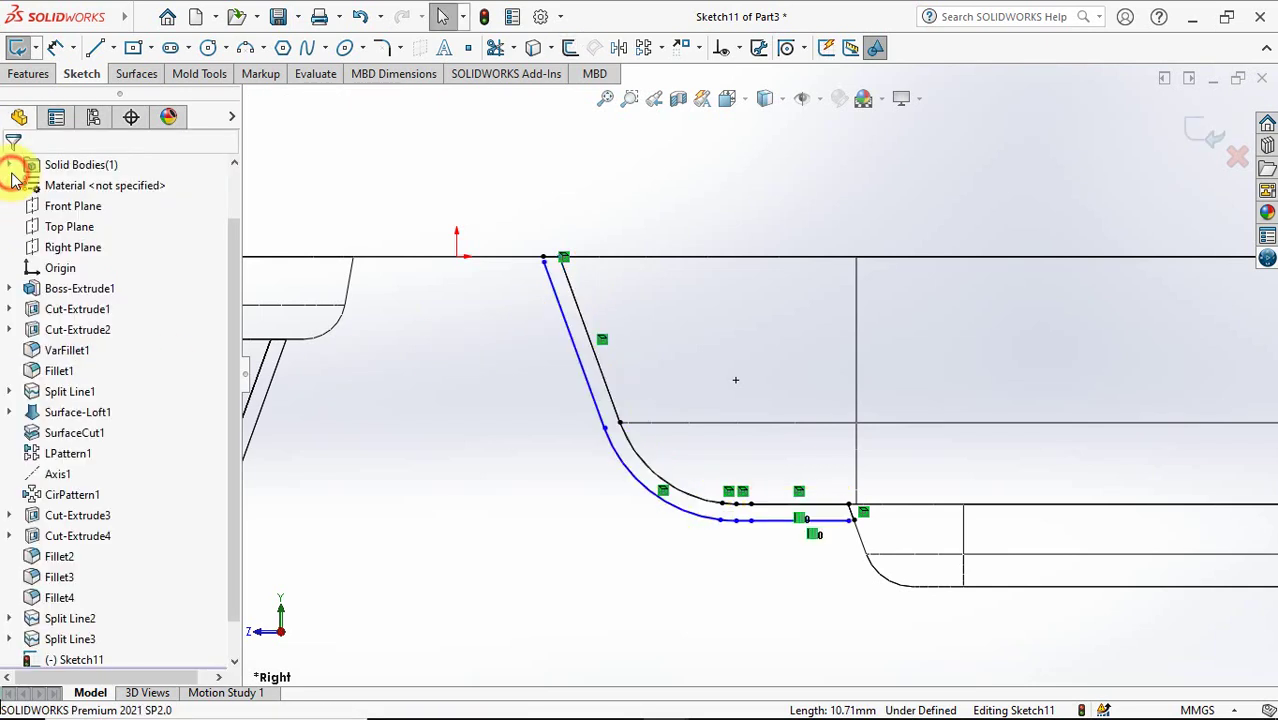
Orbit and zoom to check the offset chain's endpoint at the top corner
mouse_move(570, 302)
middle_down()
mouse_move(558, 319)
mouse_move(592, 306)
mouse_move(585, 325)
mouse_move(621, 370)
middle_up()
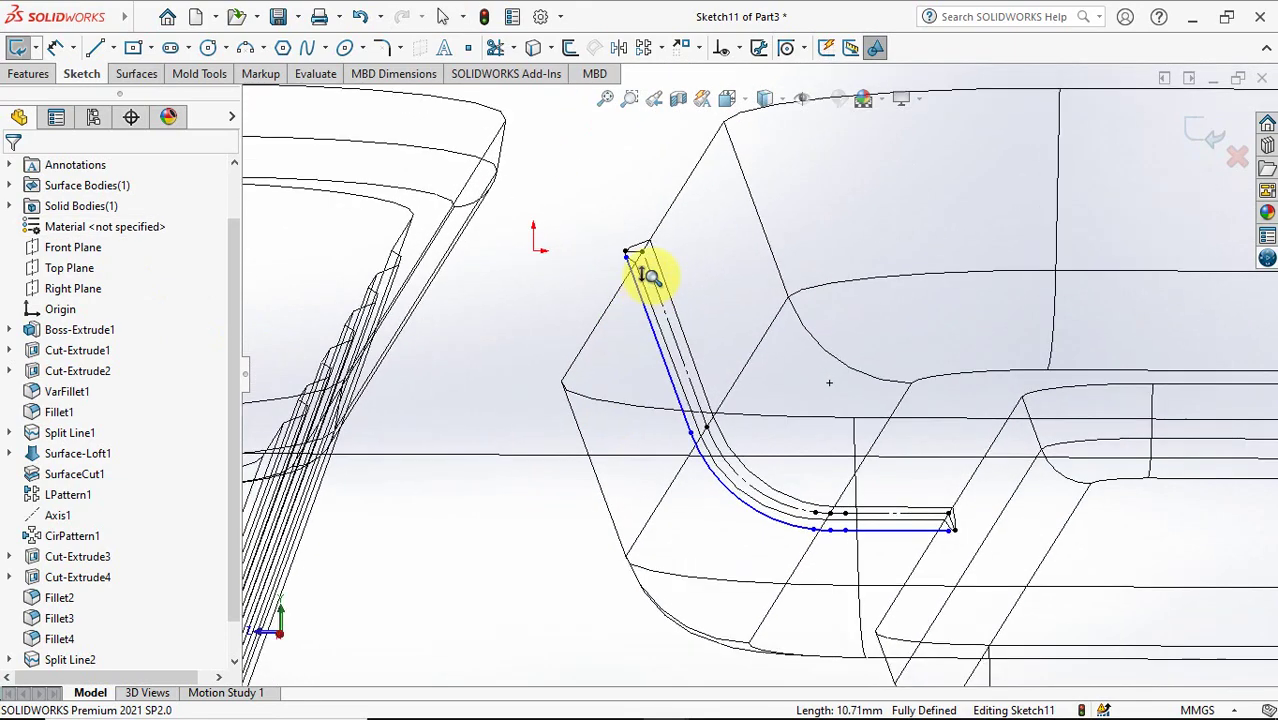
scroll(650, 277, down, 5)
ctrl+middle_drag(642, 222, 690, 357)
key(shift+z)
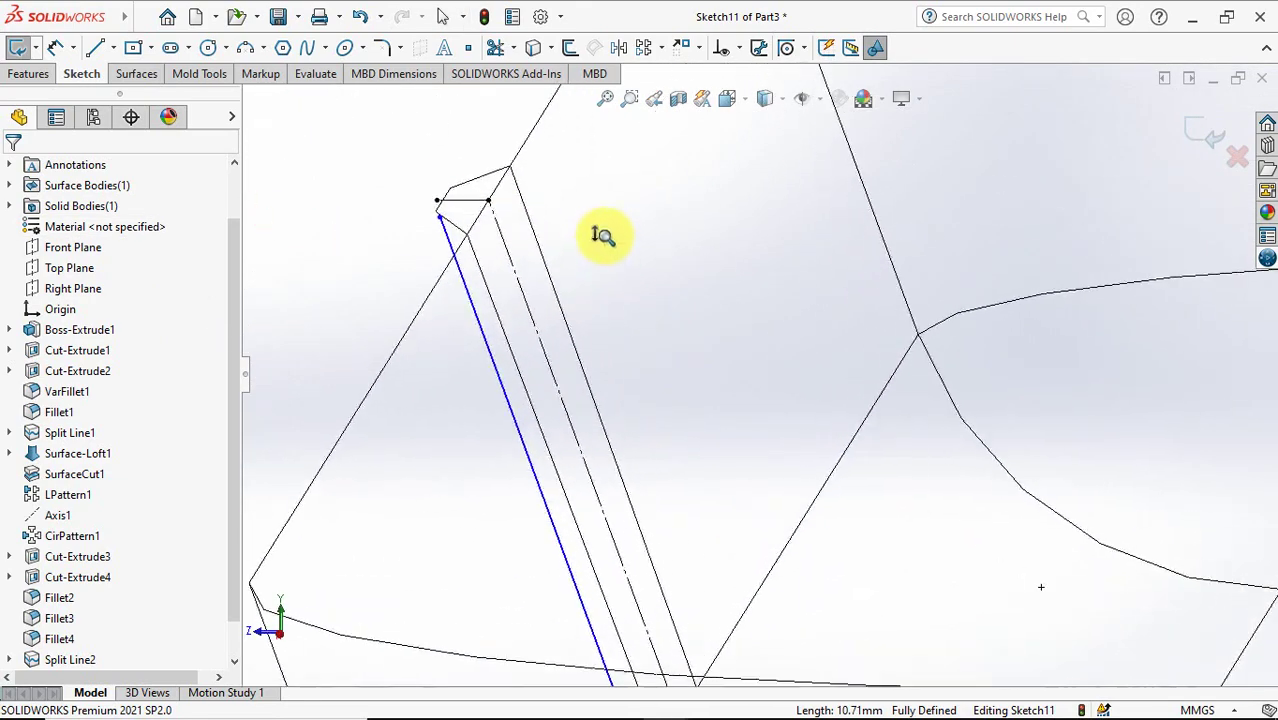
click(438, 201)
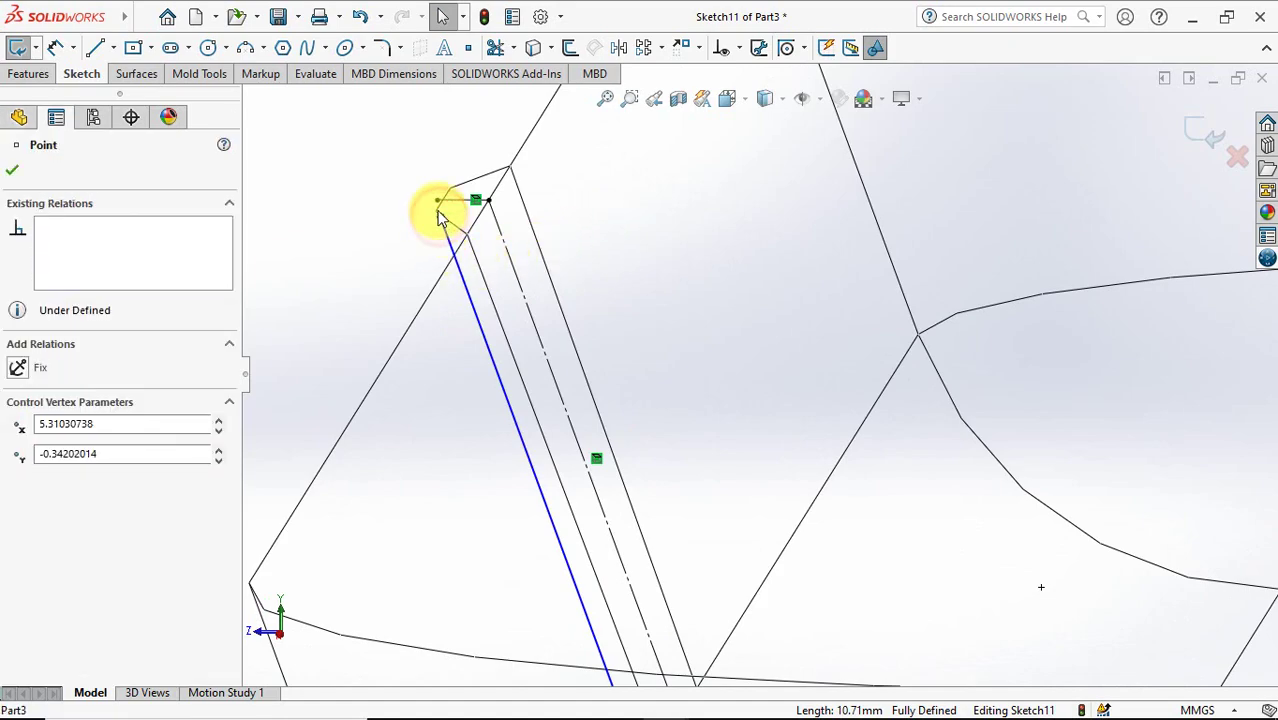
key(Escape)
Drag the offset bottom line's end onto the rim corner
scroll(456, 228, up, 1)
scroll(680, 290, up, 1)
scroll(676, 380, up, 3)
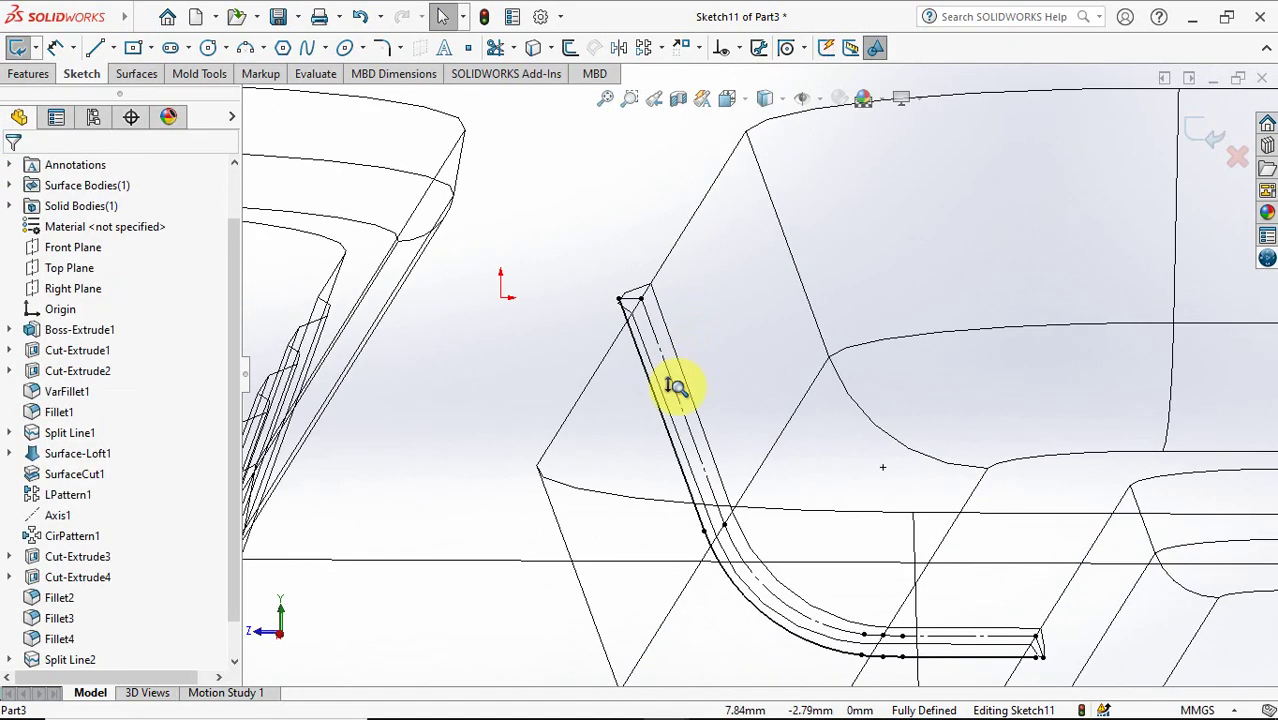
scroll(970, 585, up, 1)
scroll(828, 500, down, 2)
scroll(816, 393, down, 2)
scroll(822, 428, up, 1)
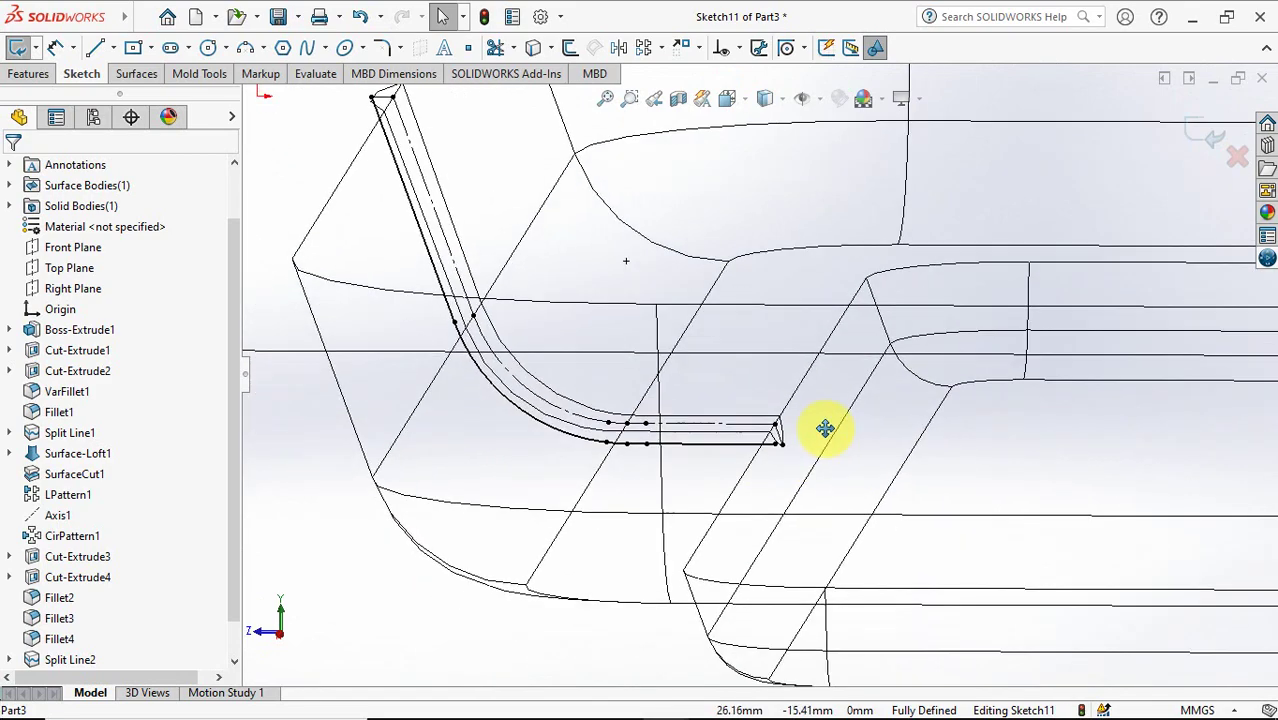
scroll(765, 371, down, 1)
scroll(765, 251, down, 2)
scroll(666, 328, down, 1)
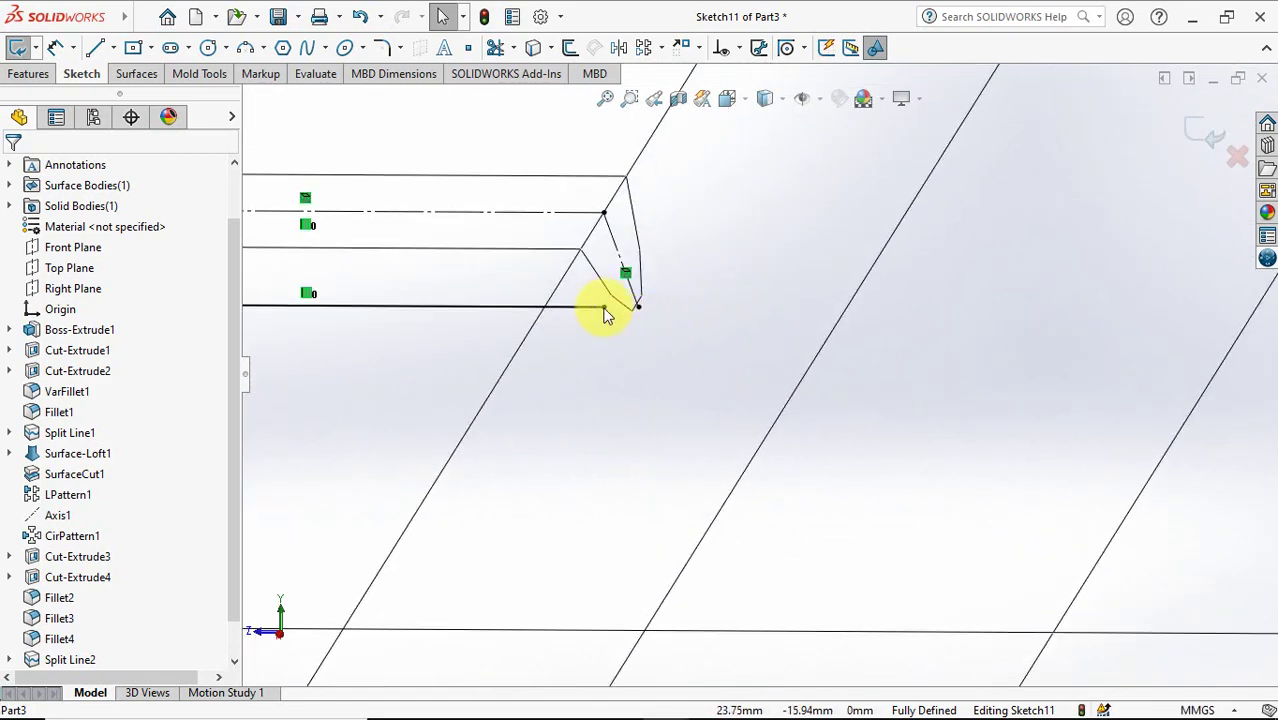
drag(604, 308, 636, 307)
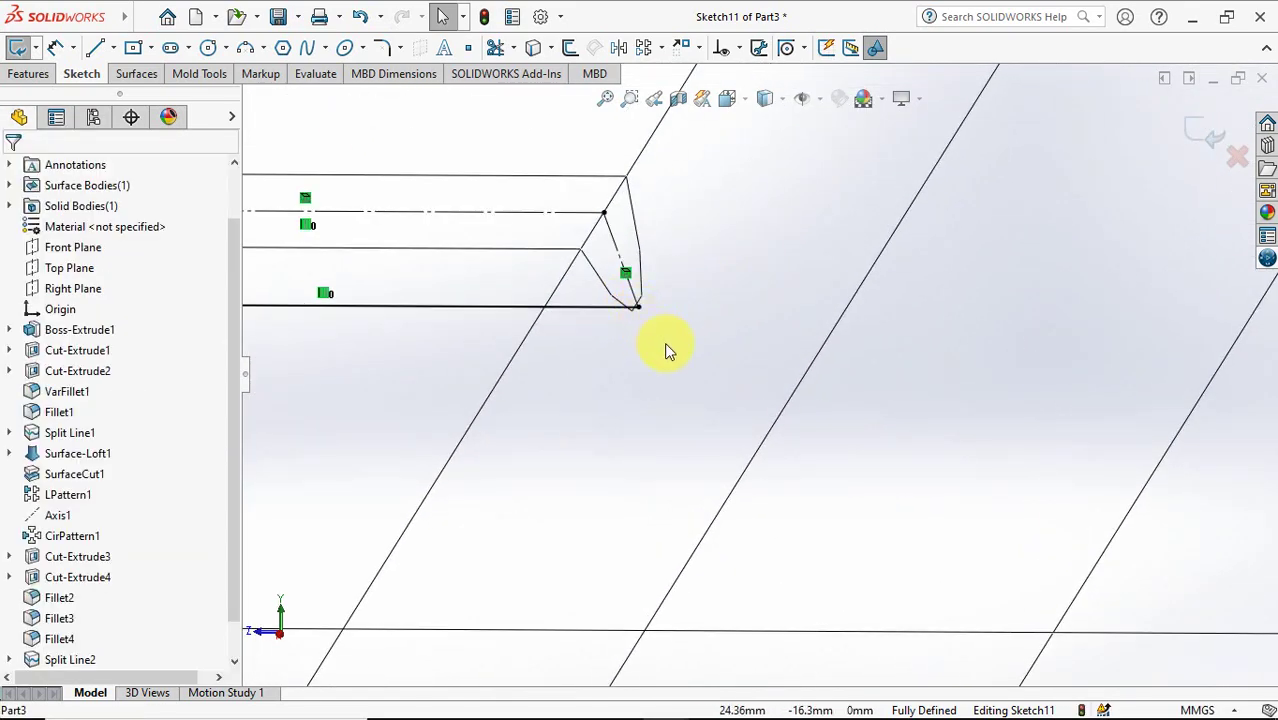
mouse_move(664, 342)
middle_down()
mouse_move(685, 562)
mouse_move(684, 398)
mouse_move(745, 344)
middle_up()
click(765, 99)
Restore shaded-with-edges display, exit Sketch11, and orient the view around both pockets
click(765, 122)
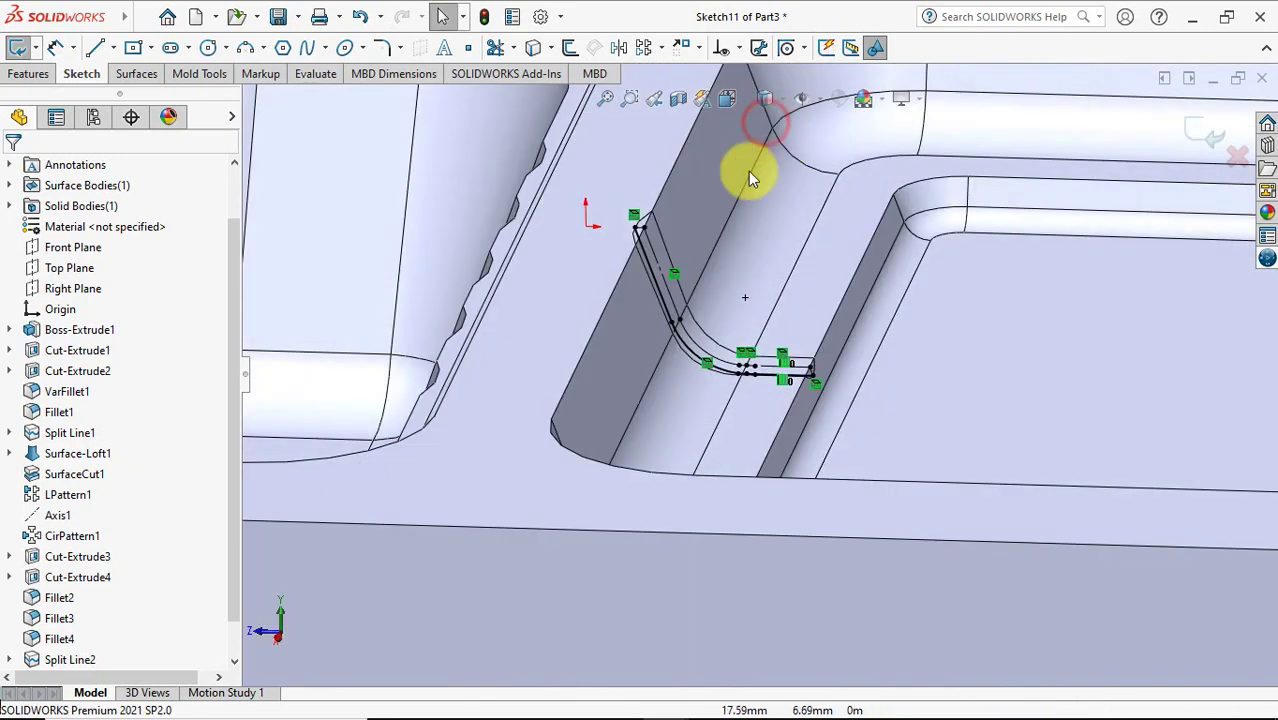
click(1195, 131)
mouse_move(1170, 134)
middle_down()
mouse_move(907, 271)
mouse_move(910, 293)
middle_up()
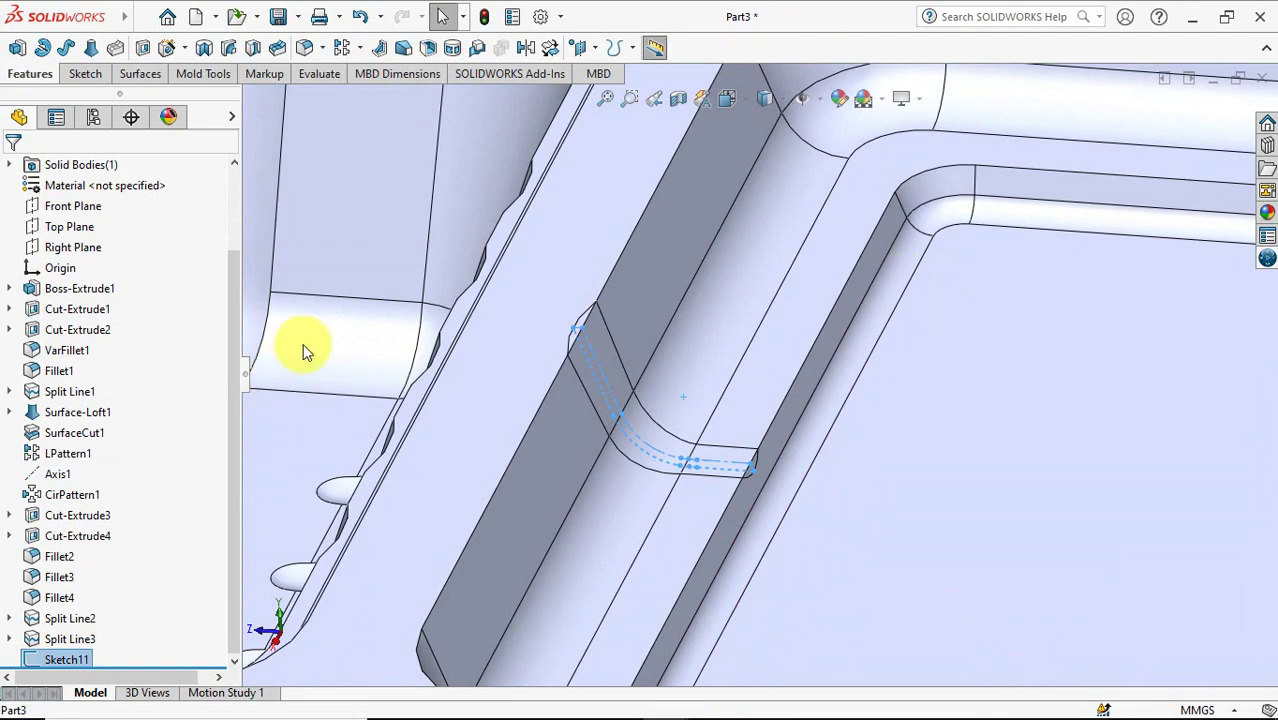
scroll(713, 320, up, 2)
mouse_move(713, 320)
middle_down()
mouse_move(693, 379)
mouse_move(777, 377)
middle_up()
scroll(777, 377, down, 2)
scroll(753, 406, down, 2)
scroll(735, 437, down, 3)
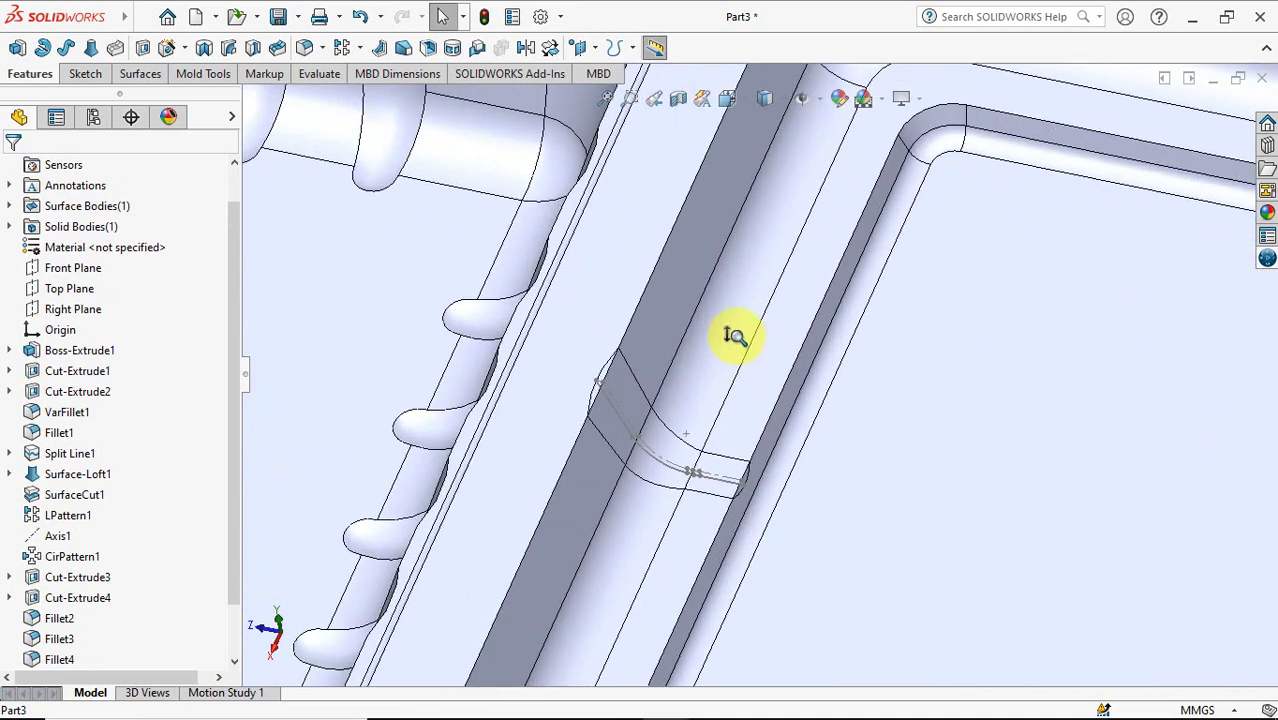
mouse_move(735, 336)
middle_down()
mouse_move(742, 362)
mouse_move(810, 257)
middle_up()
Start a lofted surface with the two rim edge groups and Sketch11 as profiles
click(137, 76)
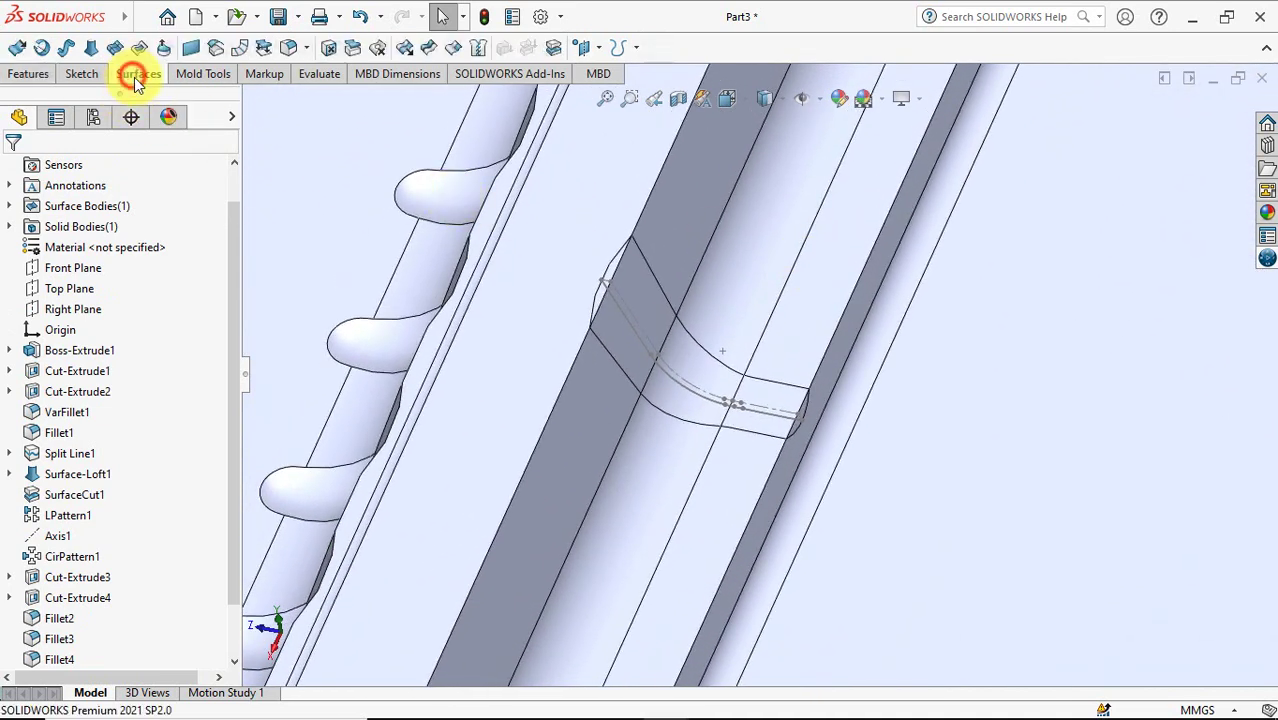
click(92, 47)
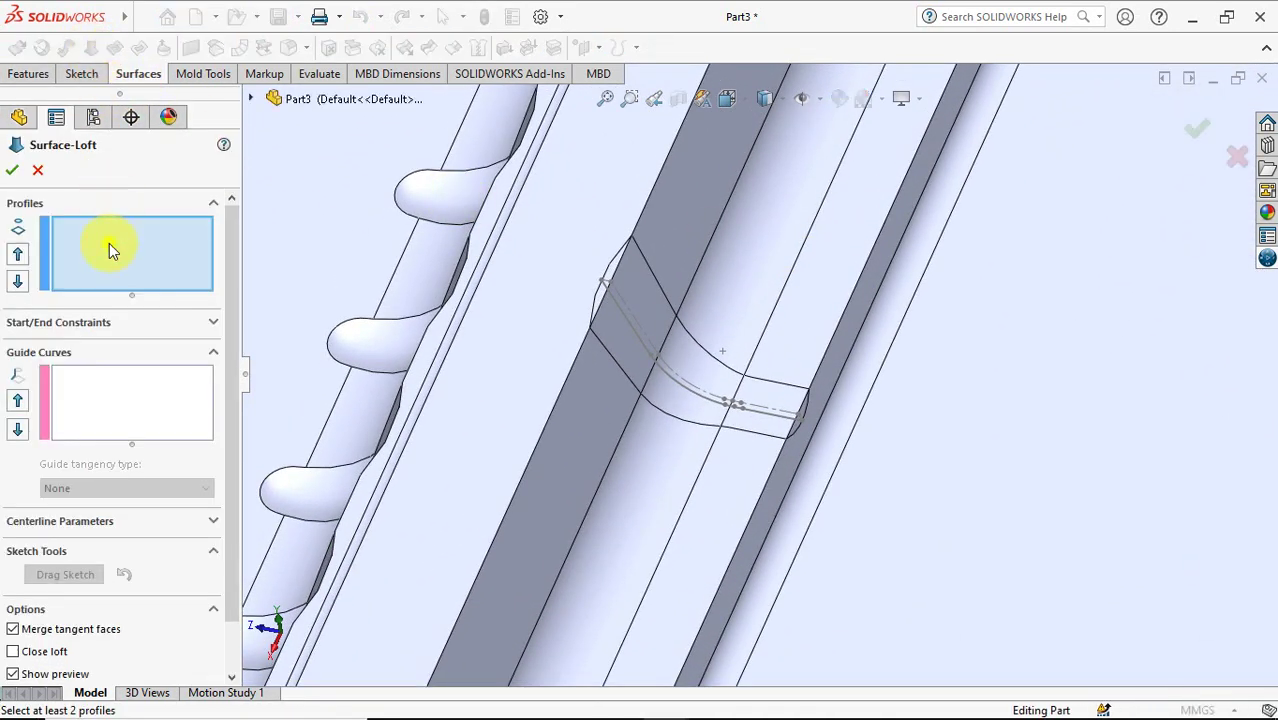
right_click(109, 245)
click(154, 274)
click(640, 252)
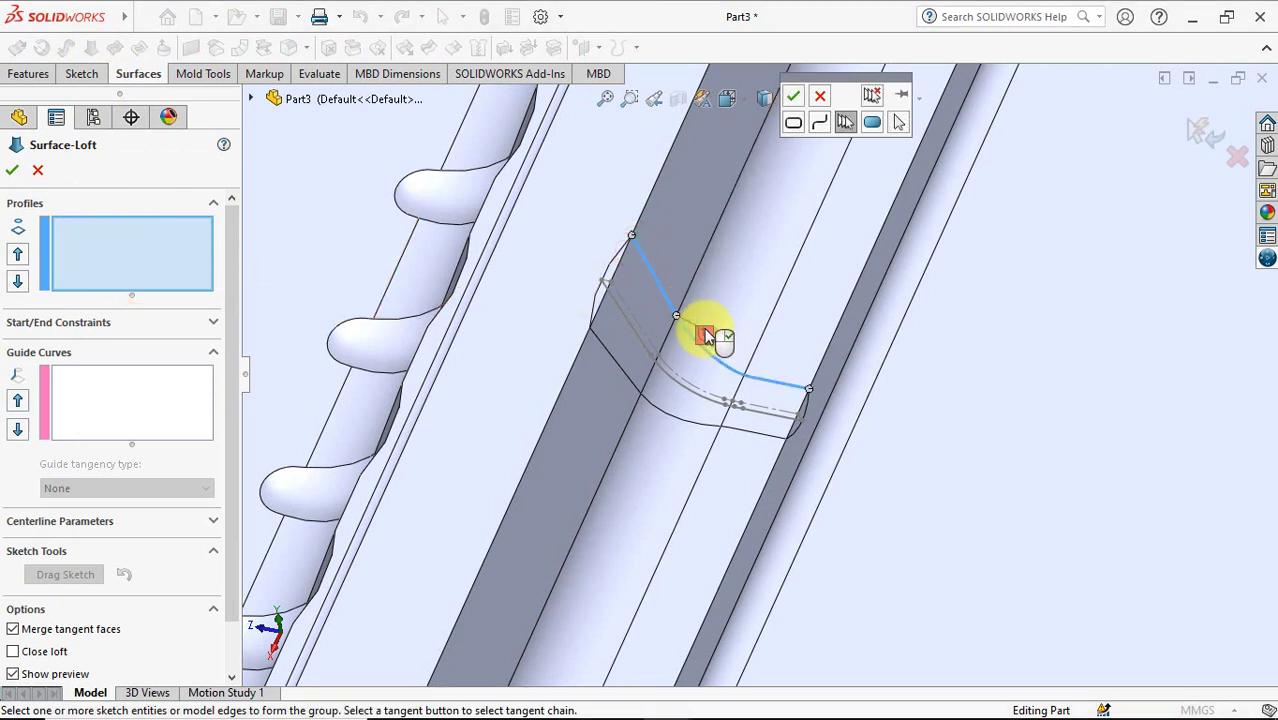
click(797, 100)
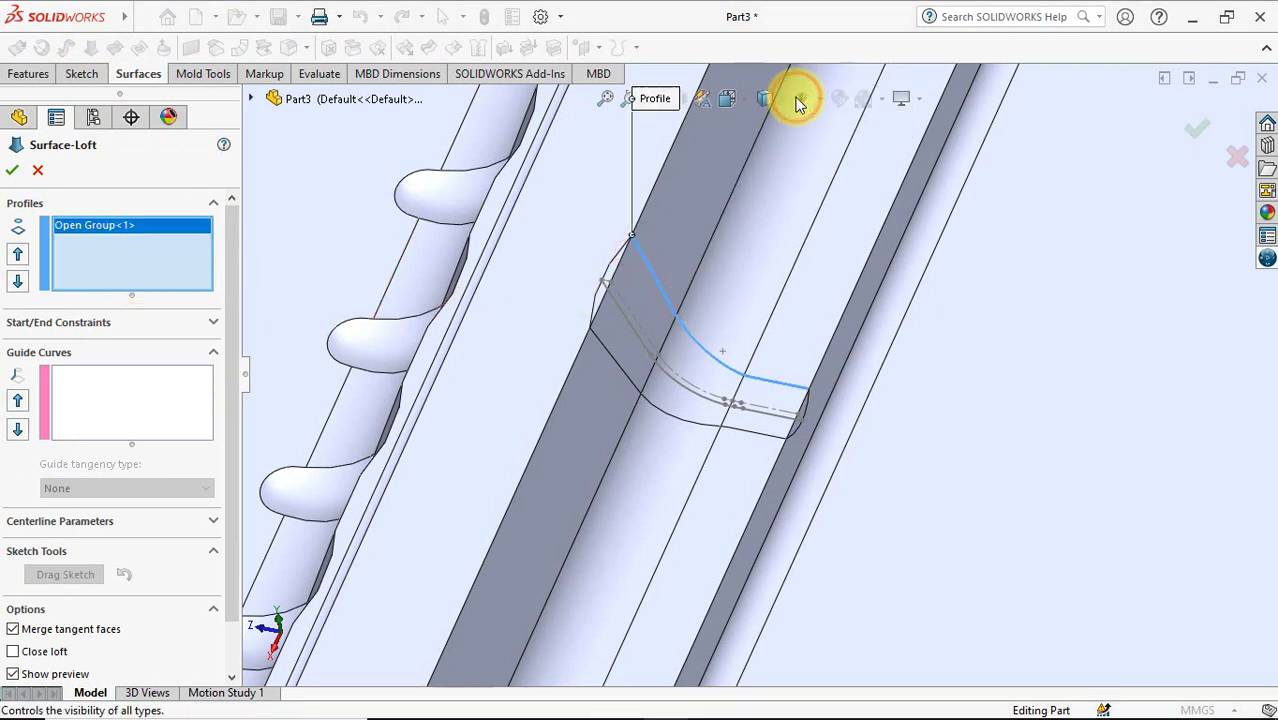
click(616, 303)
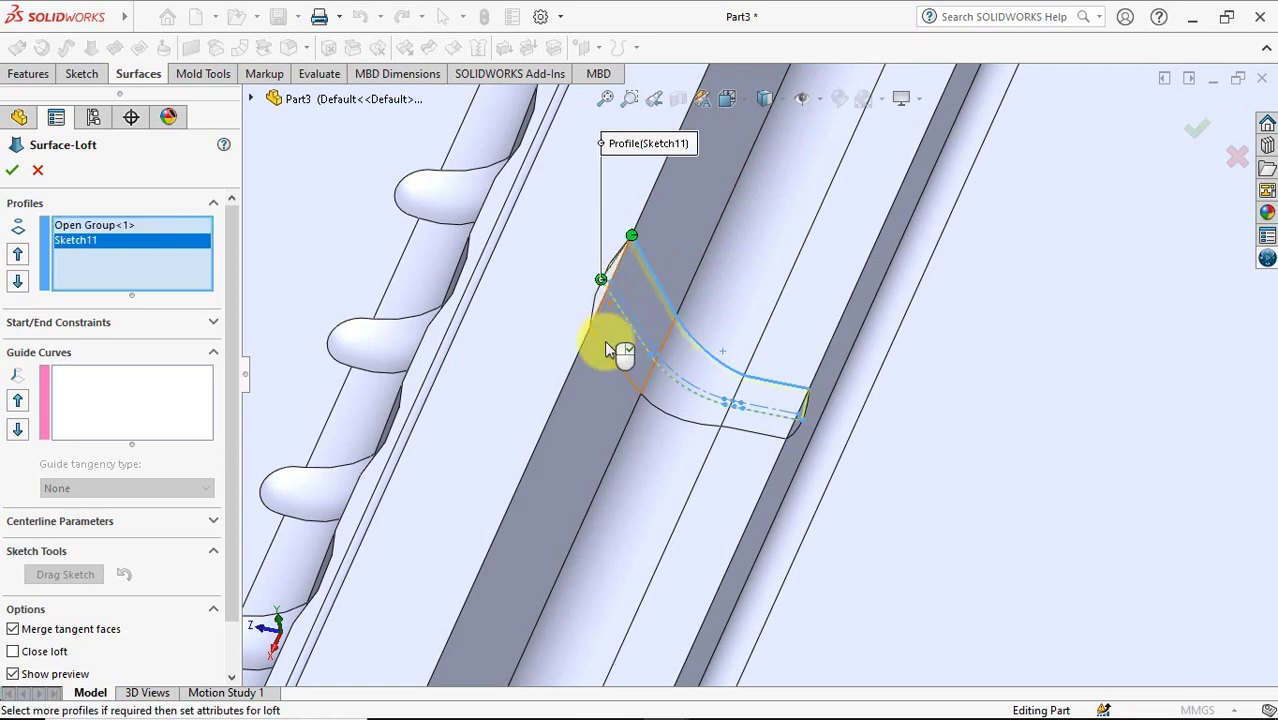
click(606, 348)
right_click(658, 396)
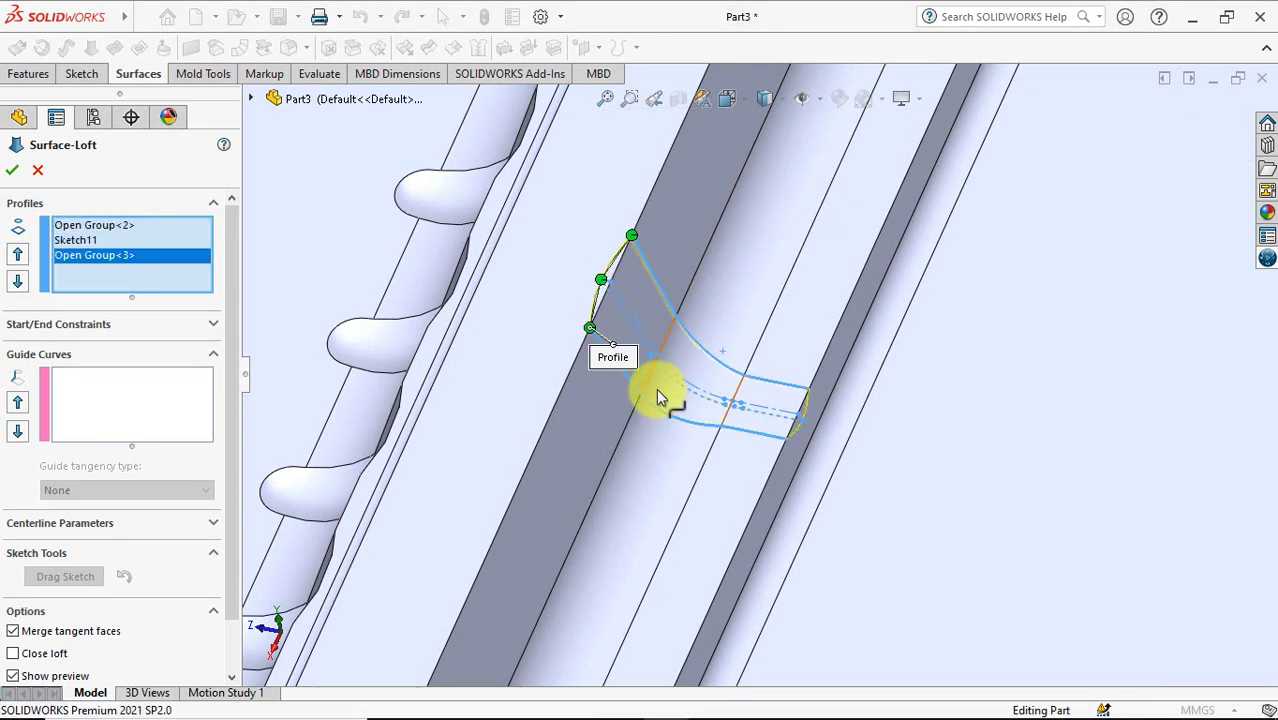
Add two rim edges as guide curves and create the lofted surface
click(155, 400)
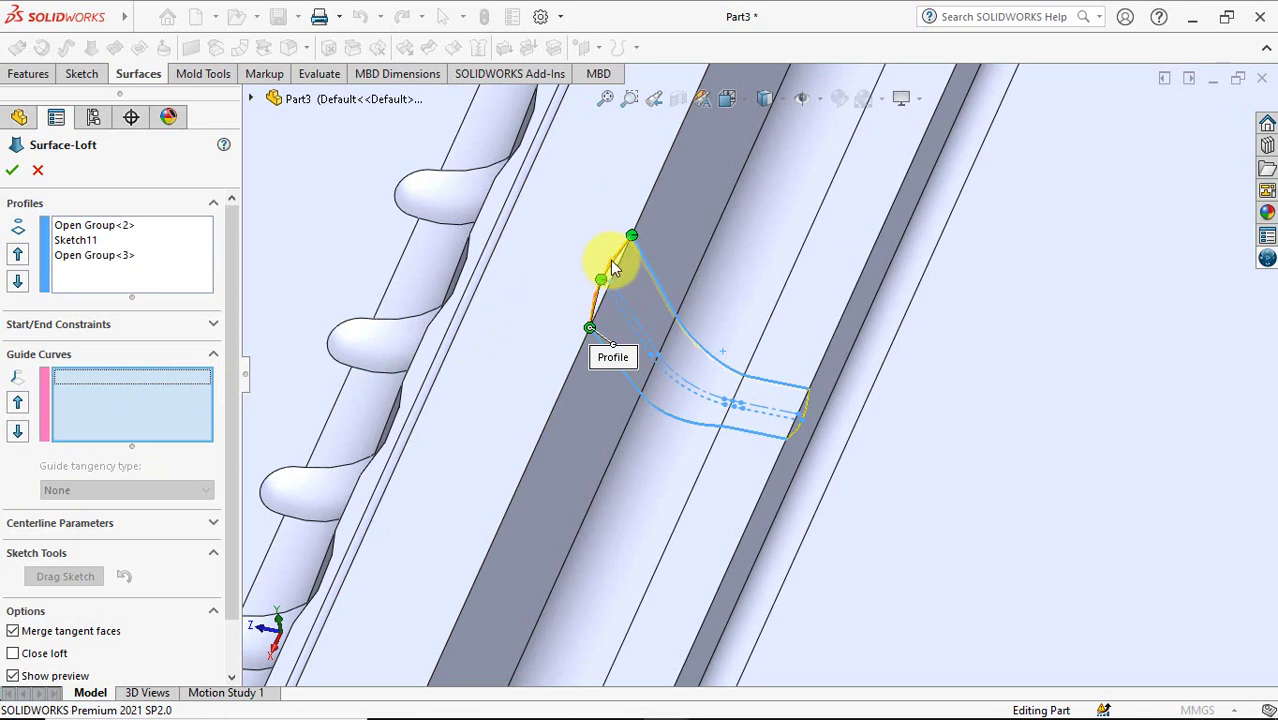
click(610, 260)
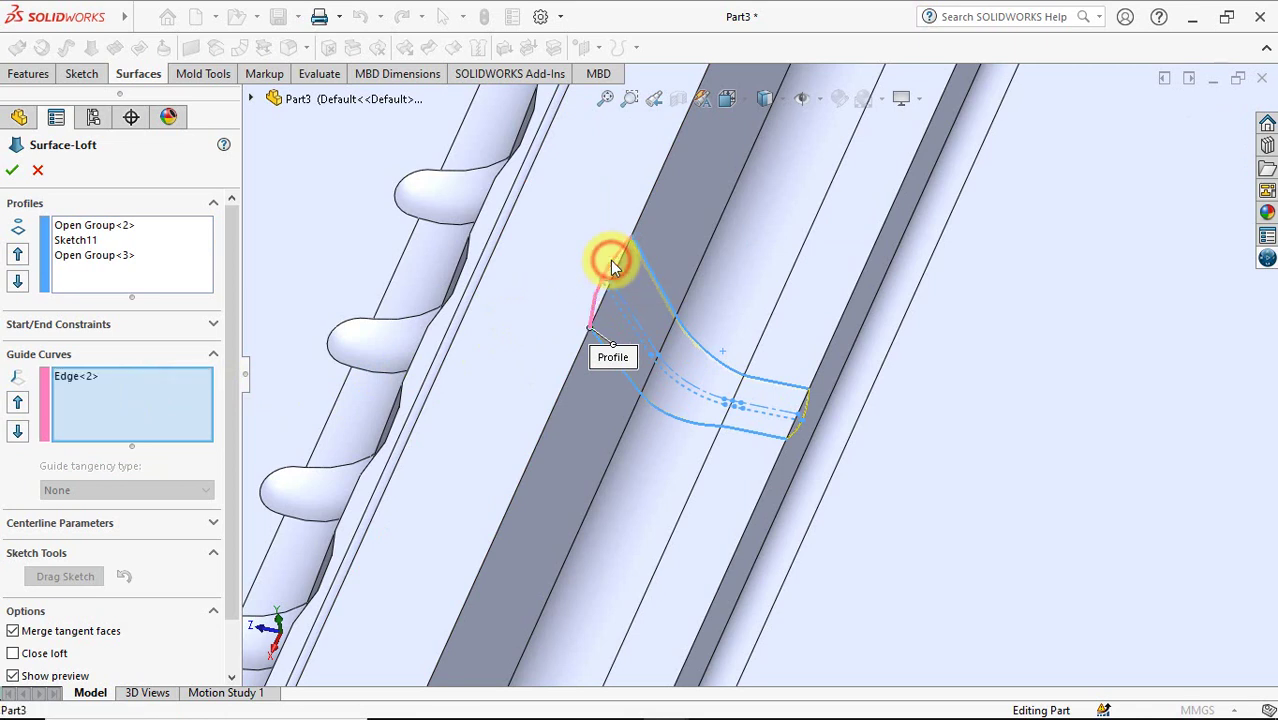
click(797, 434)
click(12, 170)
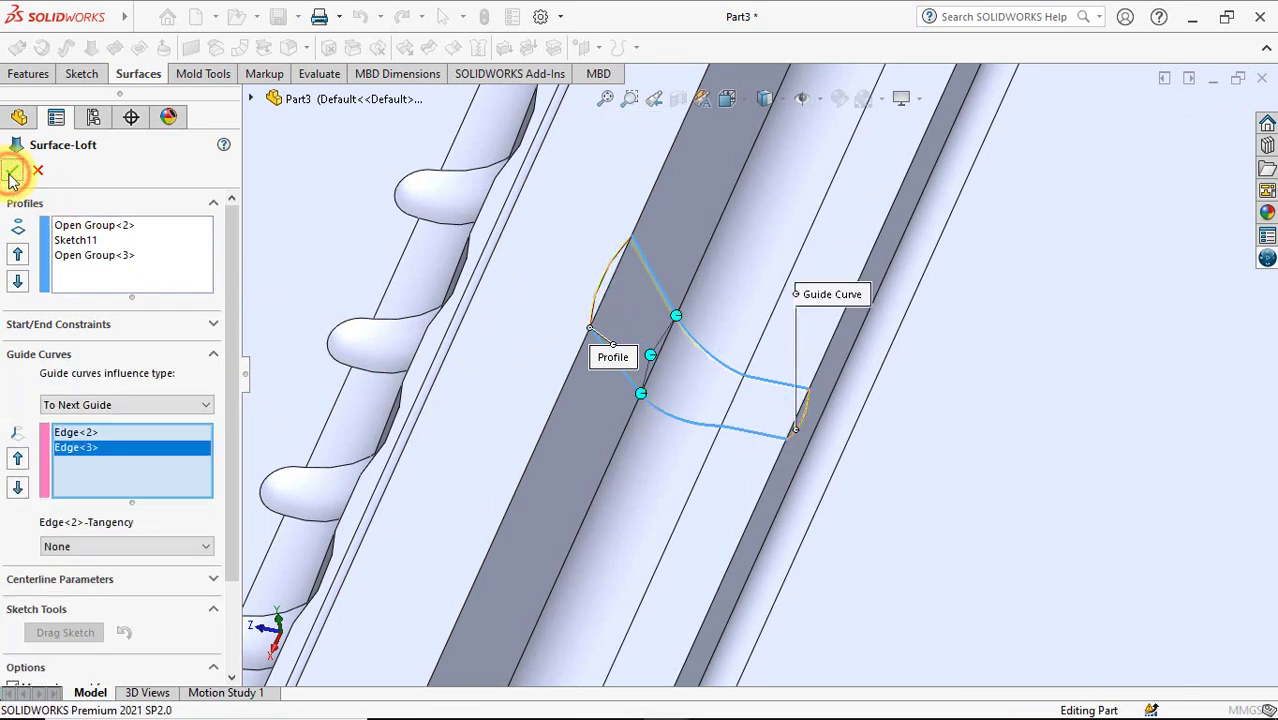
scroll(757, 355, up, 3)
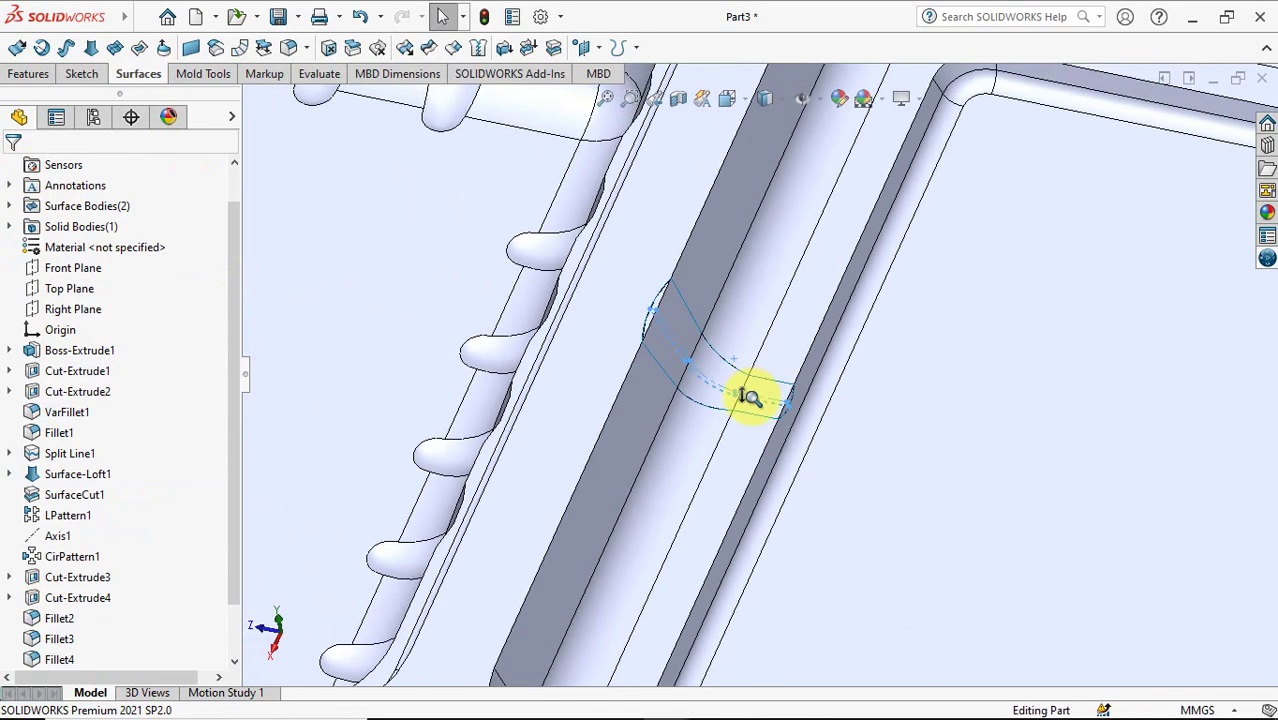
scroll(747, 400, up, 3)
scroll(755, 343, up, 3)
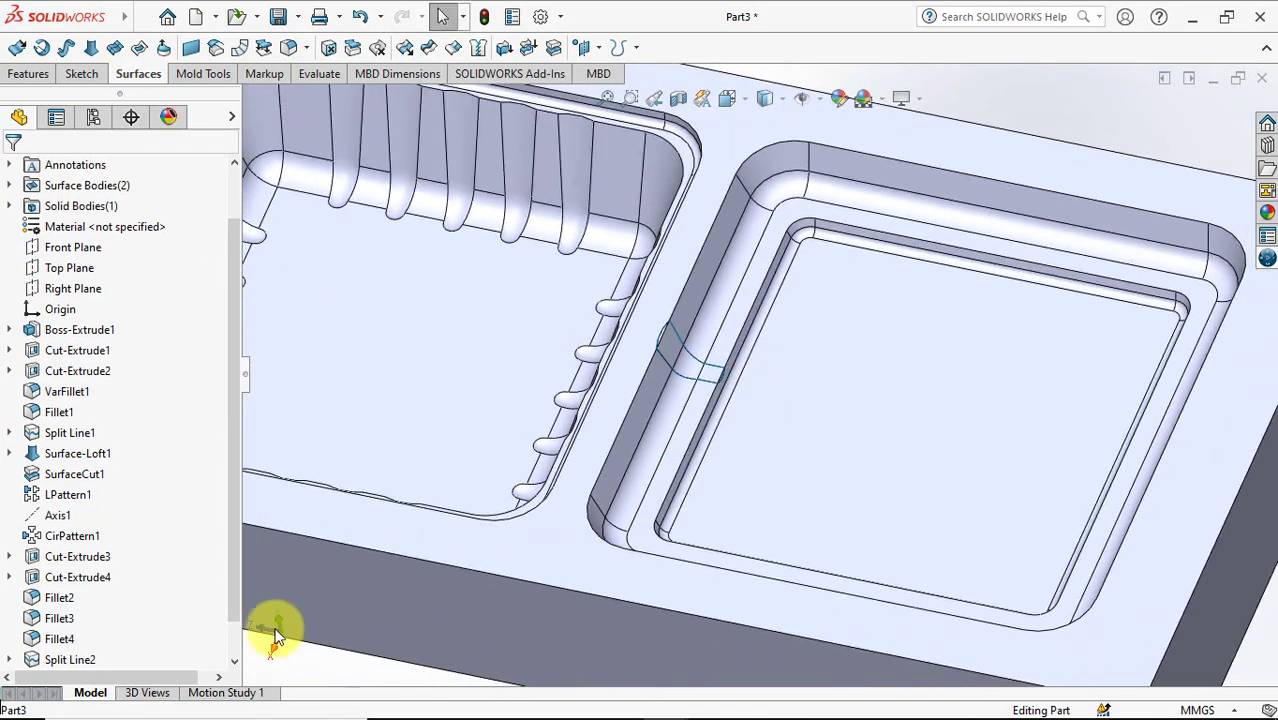
Cut the part with Surface-Loft2 to create SurfaceCut2 across the second cavity's rim
scroll(240, 640, down, 1)
click(60, 660)
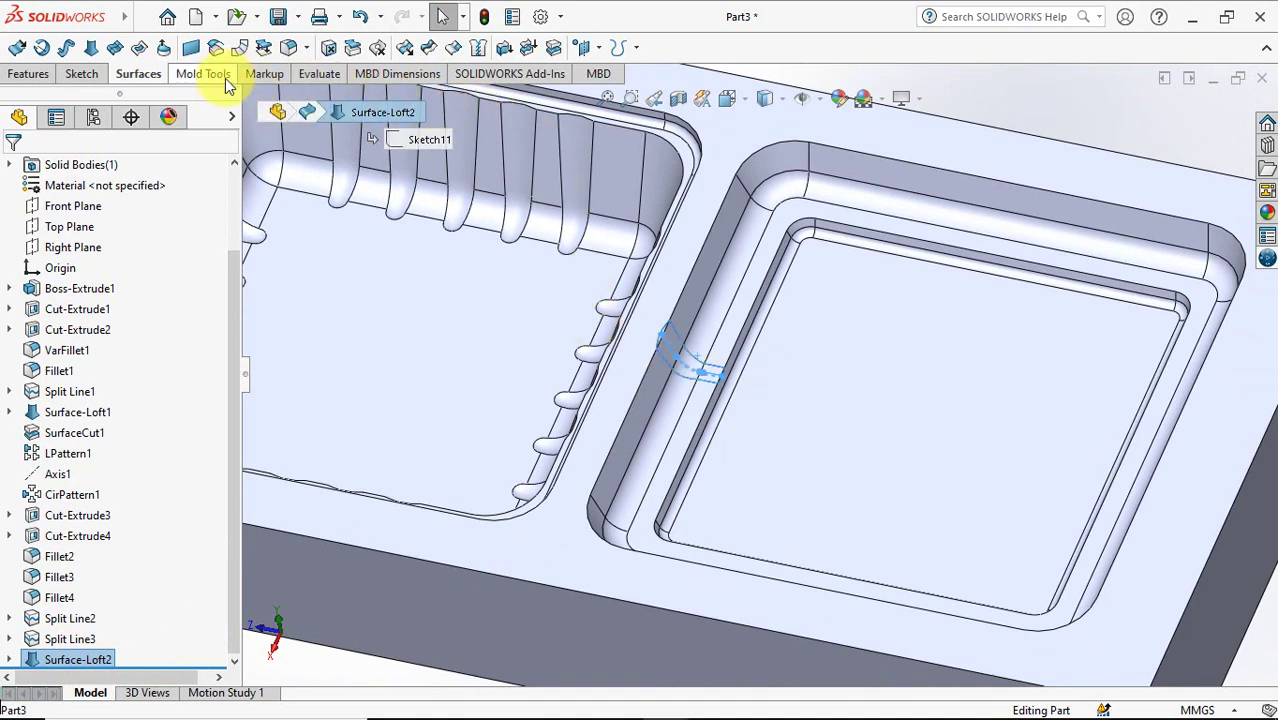
click(553, 50)
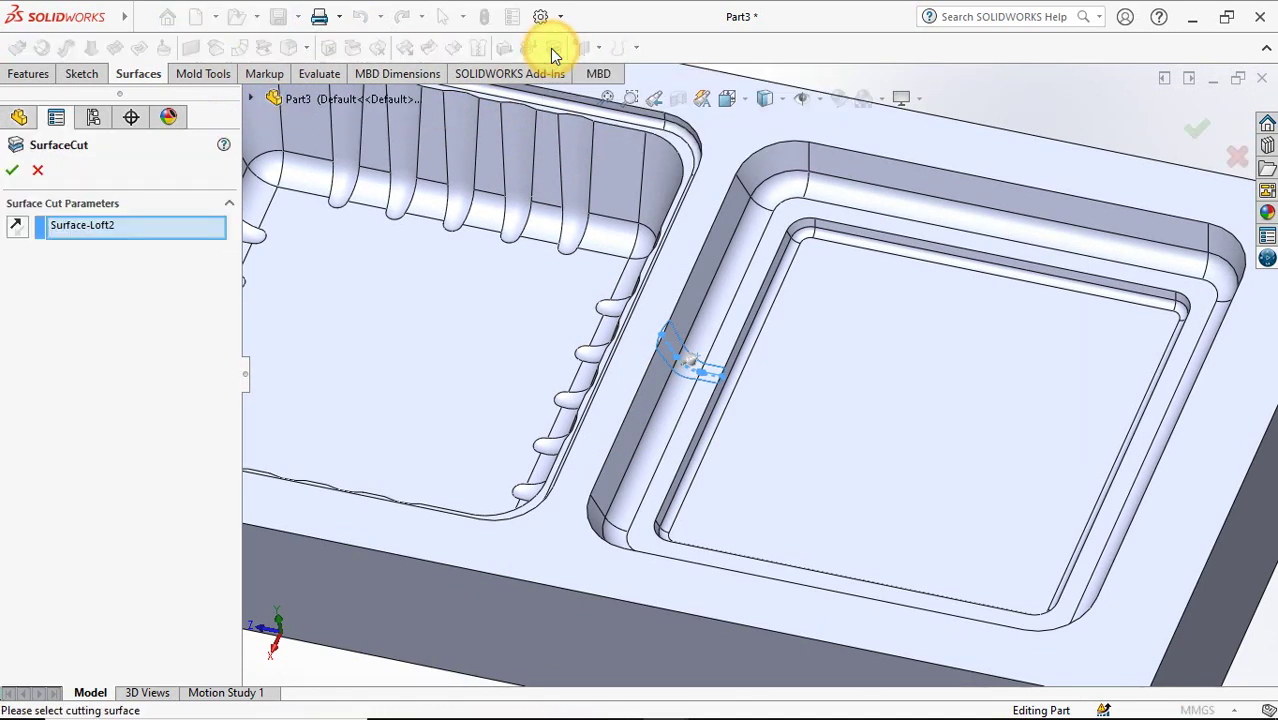
scroll(699, 349, down, 5)
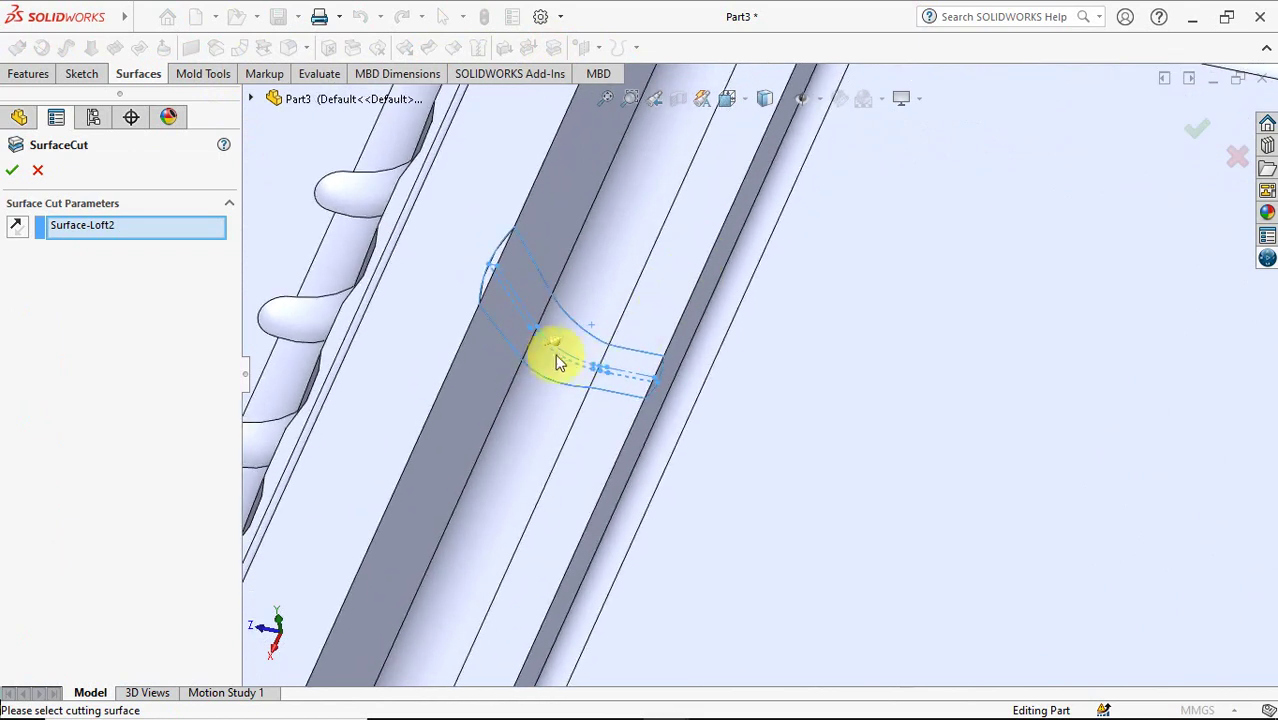
click(12, 170)
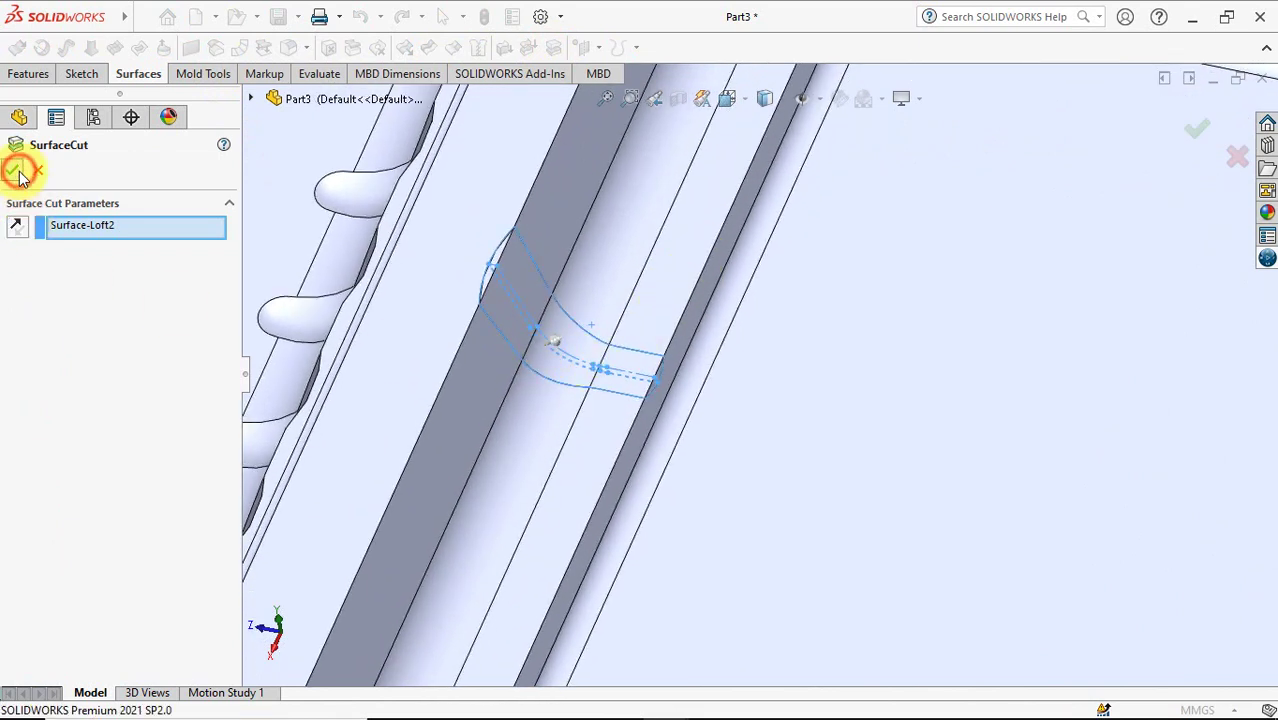
drag(234, 468, 245, 556)
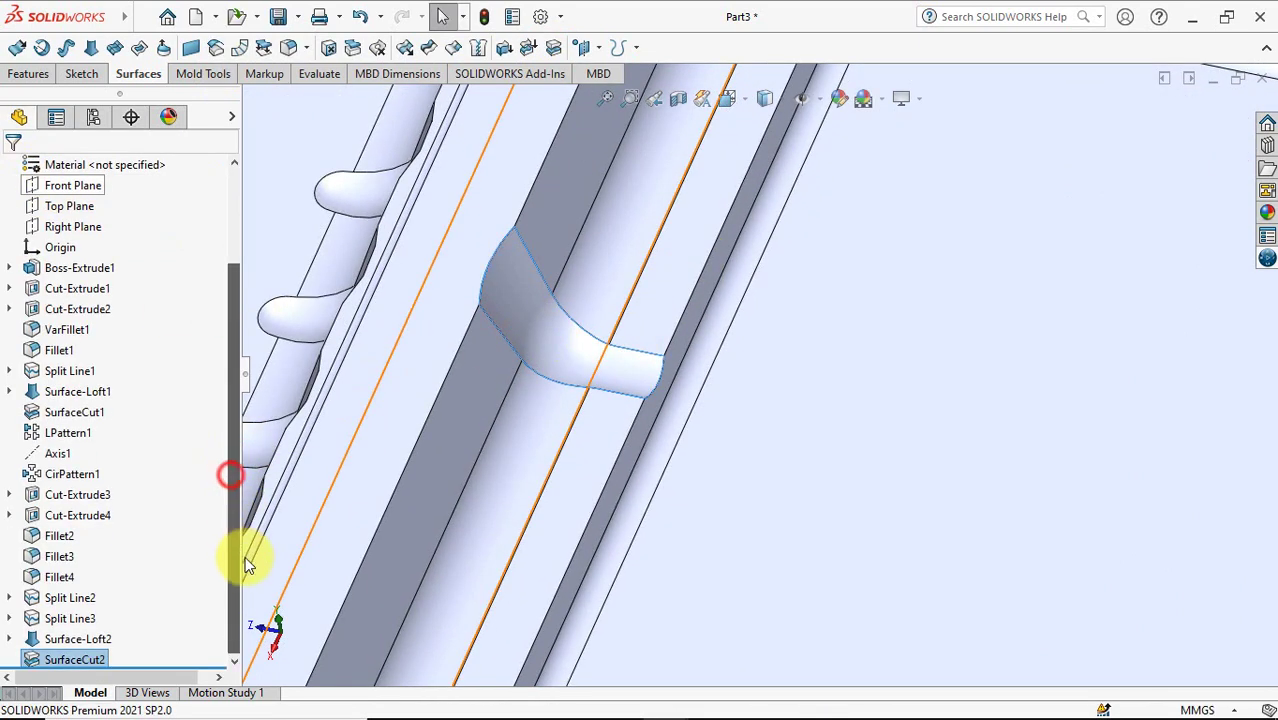
click(76, 639)
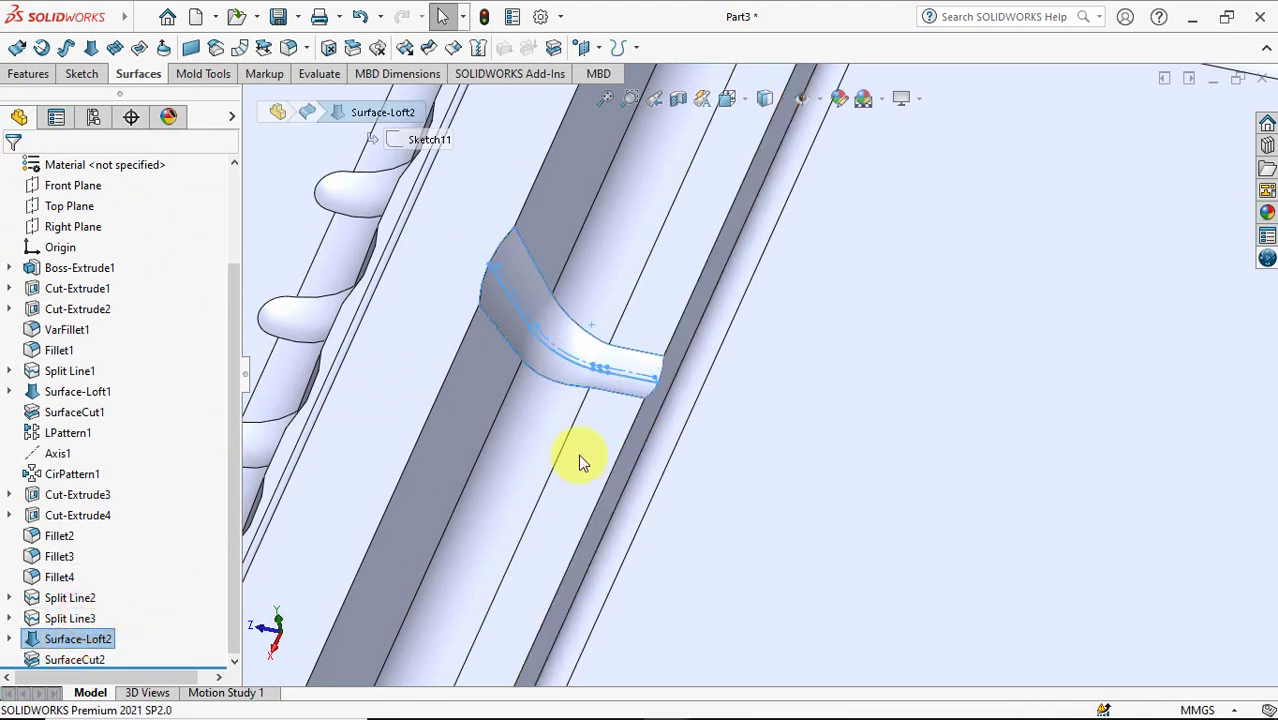
scroll(578, 460, up, 3)
scroll(578, 505, up, 3)
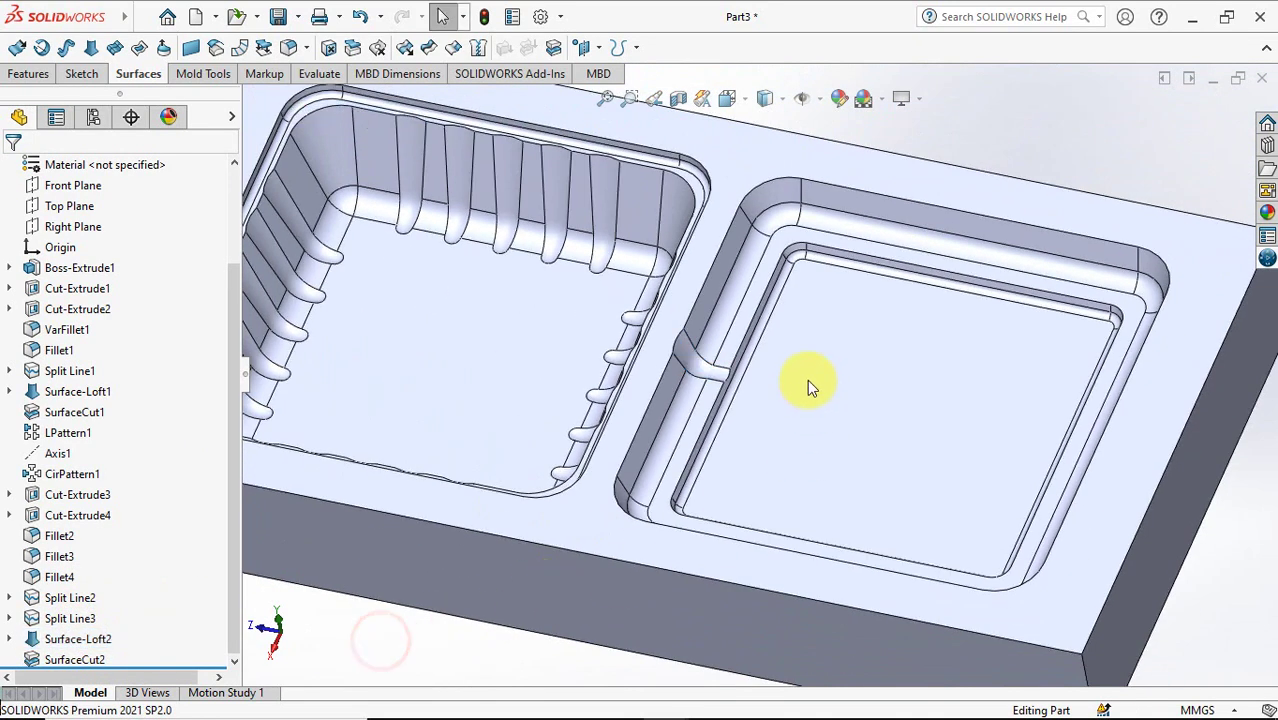
scroll(807, 380, down, 3)
scroll(807, 318, down, 1)
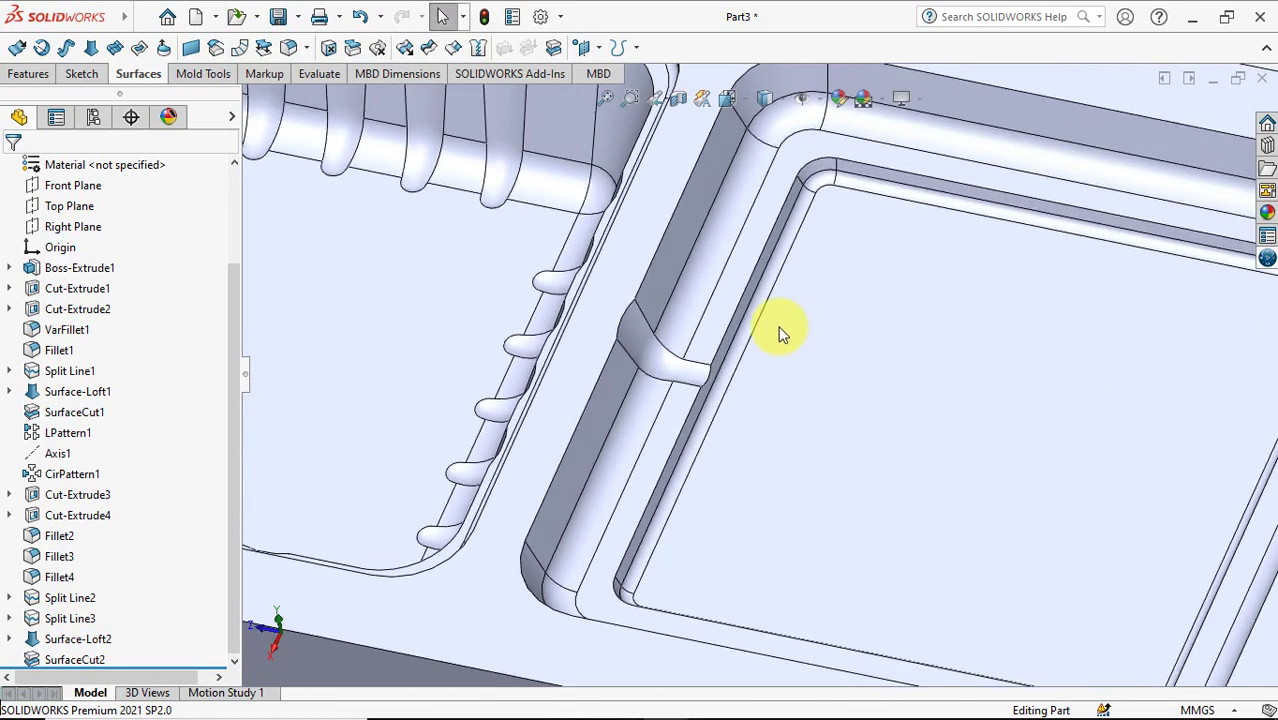
Start a linear pattern along two rim edges, 19 mm spacing each, 3 instances in Direction 2
click(13, 80)
click(360, 47)
click(442, 80)
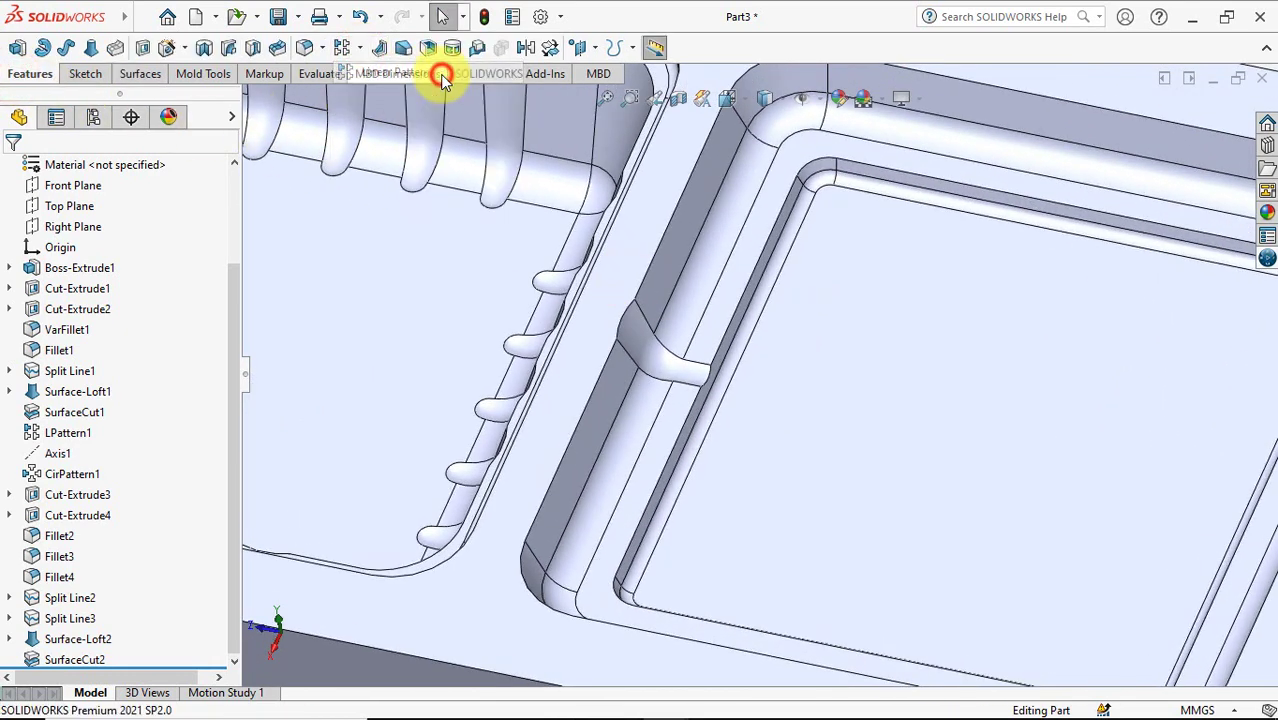
click(639, 290)
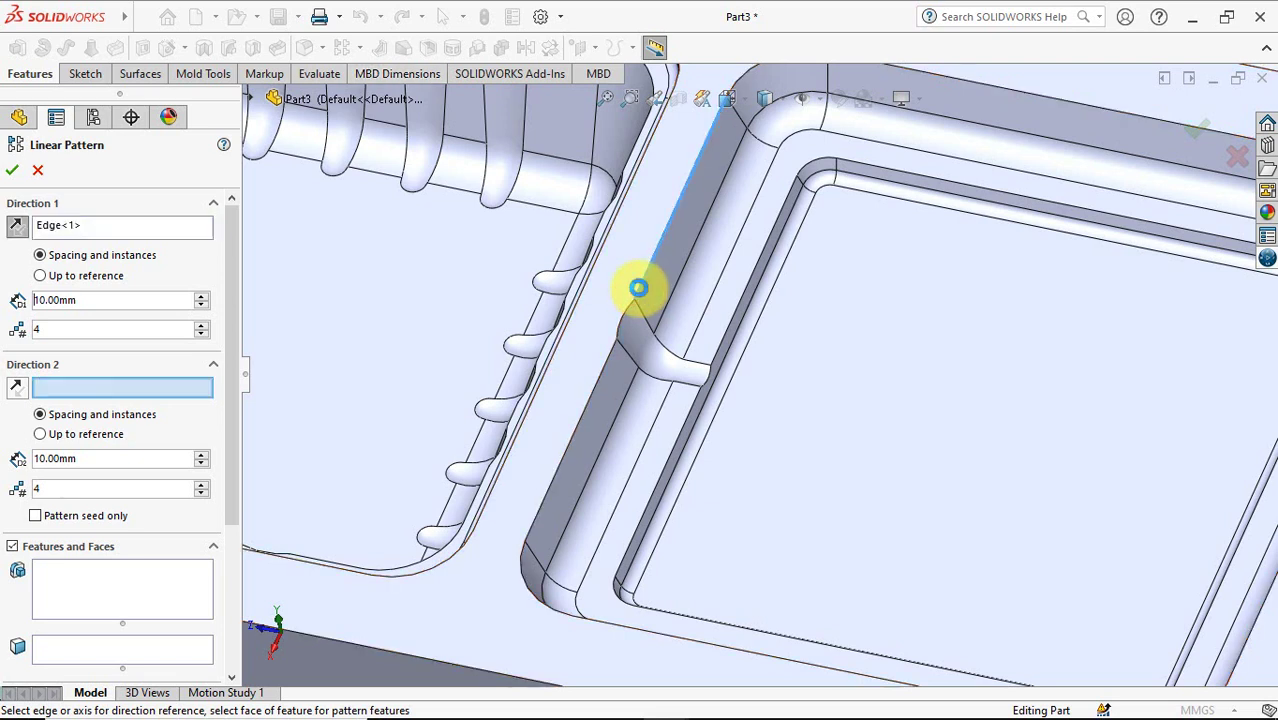
click(607, 356)
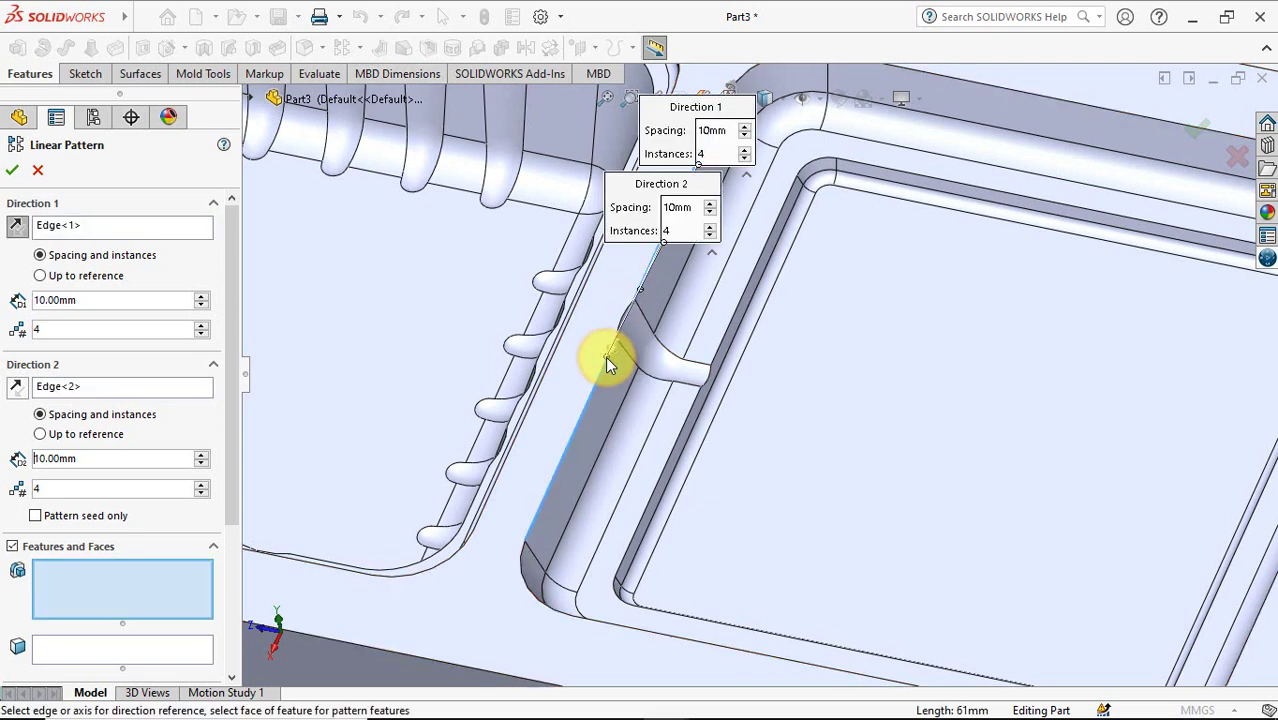
double_click(90, 300)
text(19)
key(Return)
text(3)
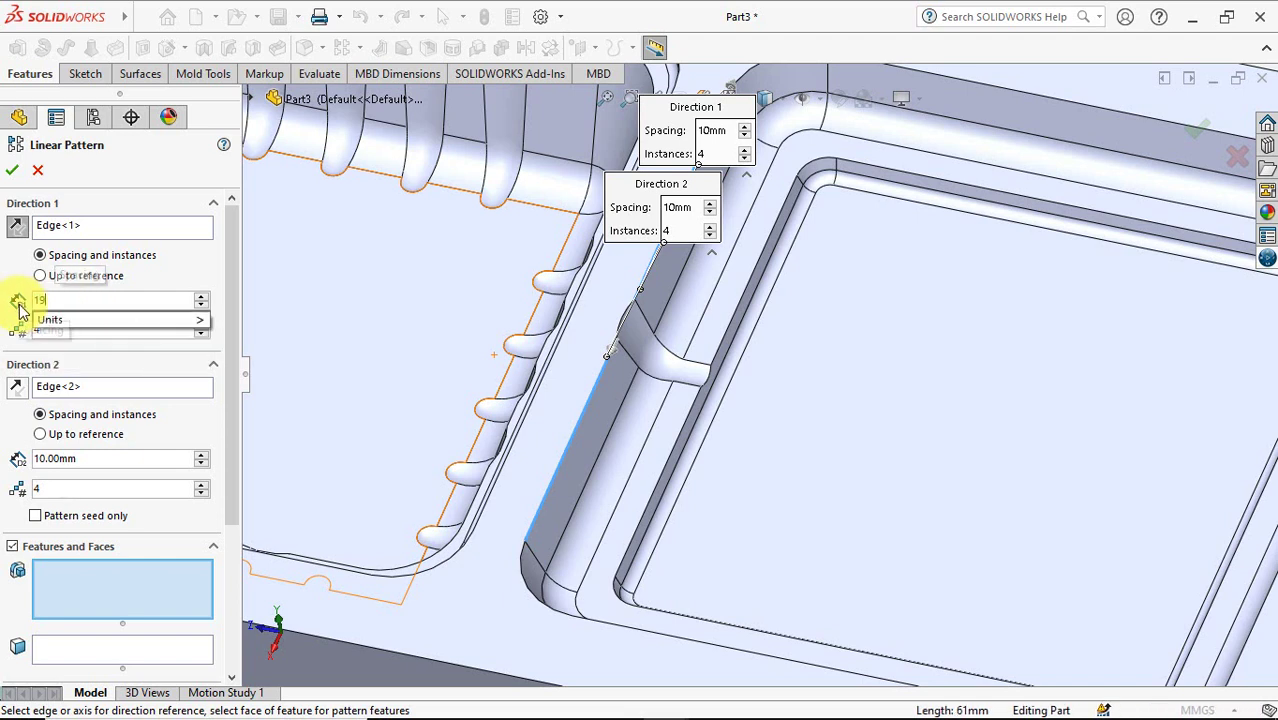
double_click(115, 458)
text(19)
key(Return)
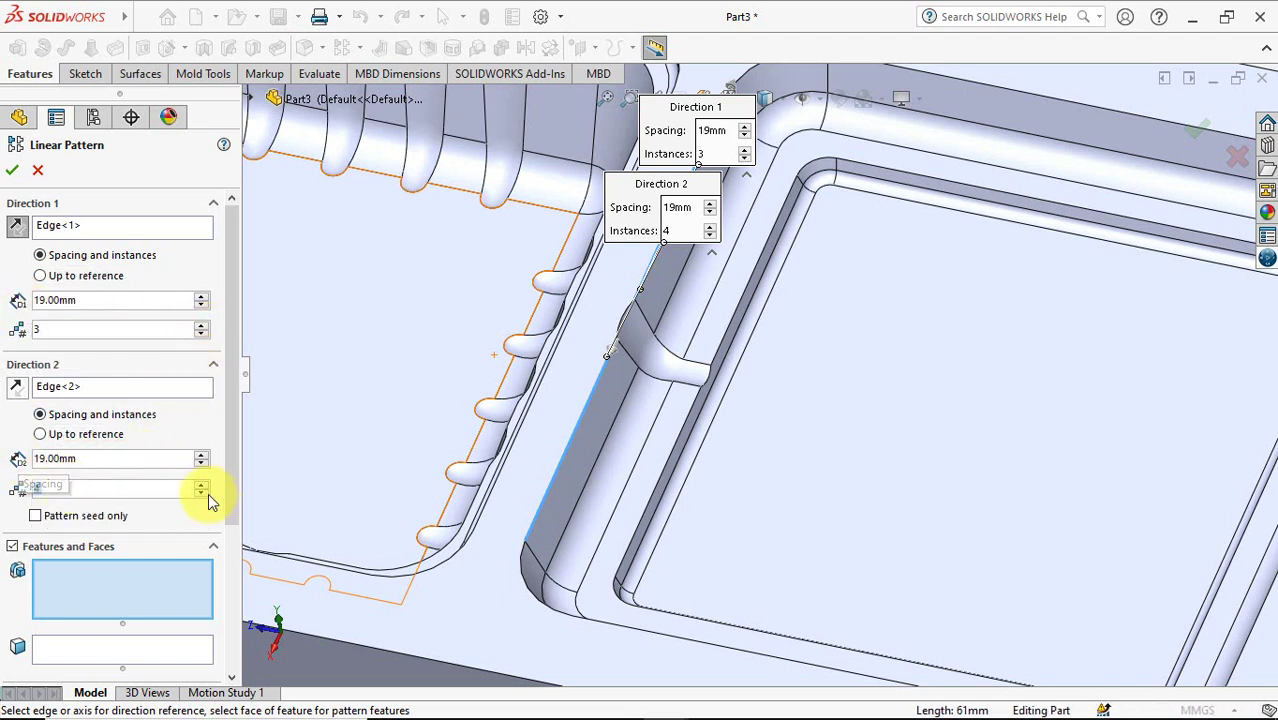
click(201, 492)
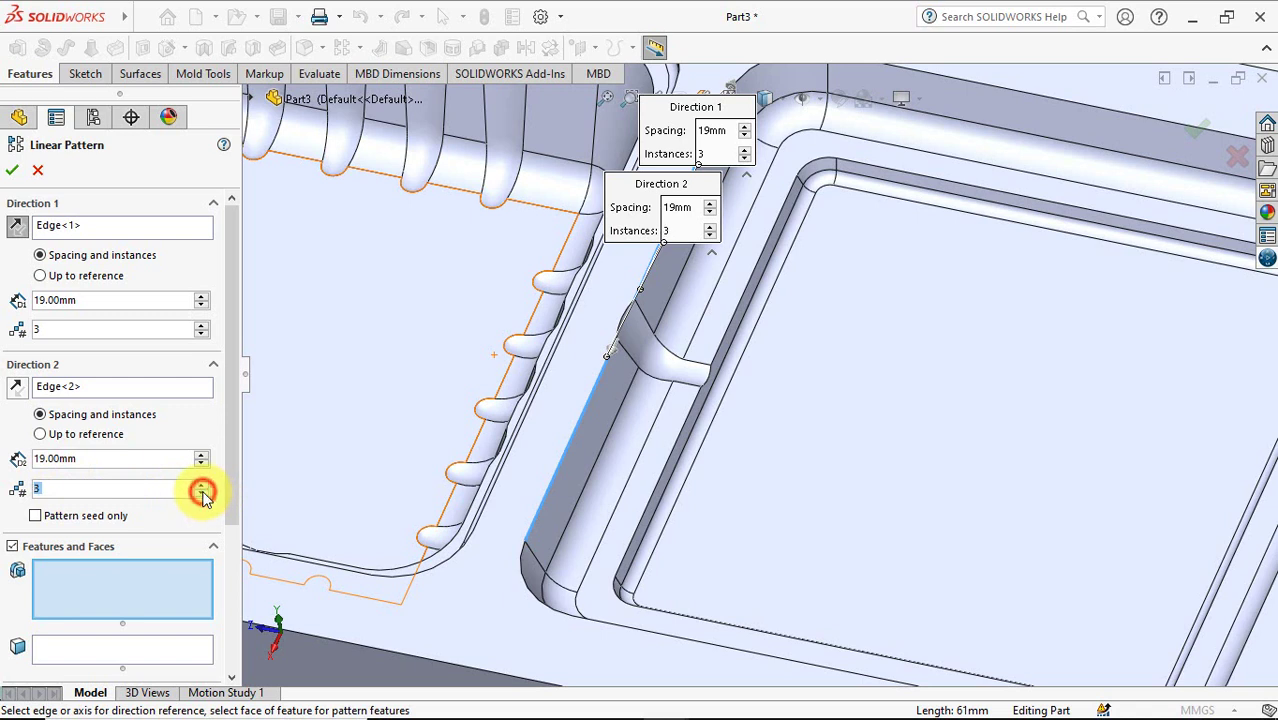
Pattern SurfaceCut2 with Geometry pattern and Pattern seed only, and accept
click(657, 358)
click(657, 358)
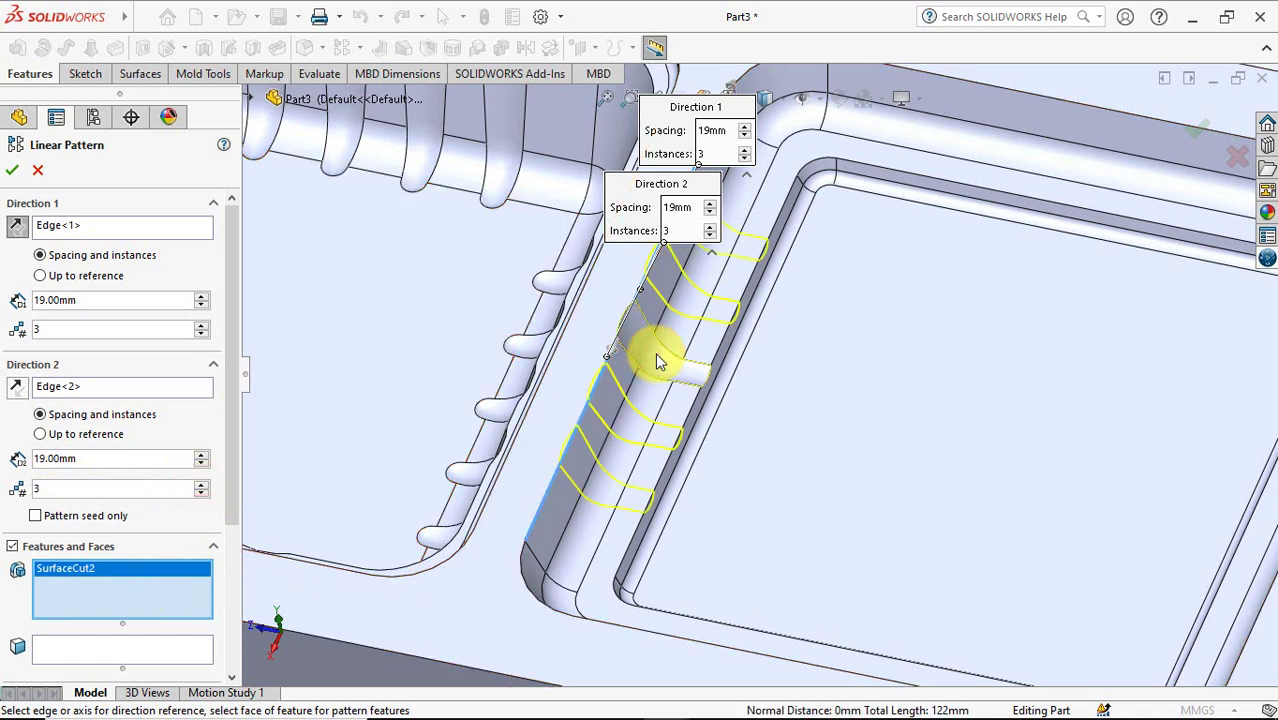
drag(229, 493, 235, 563)
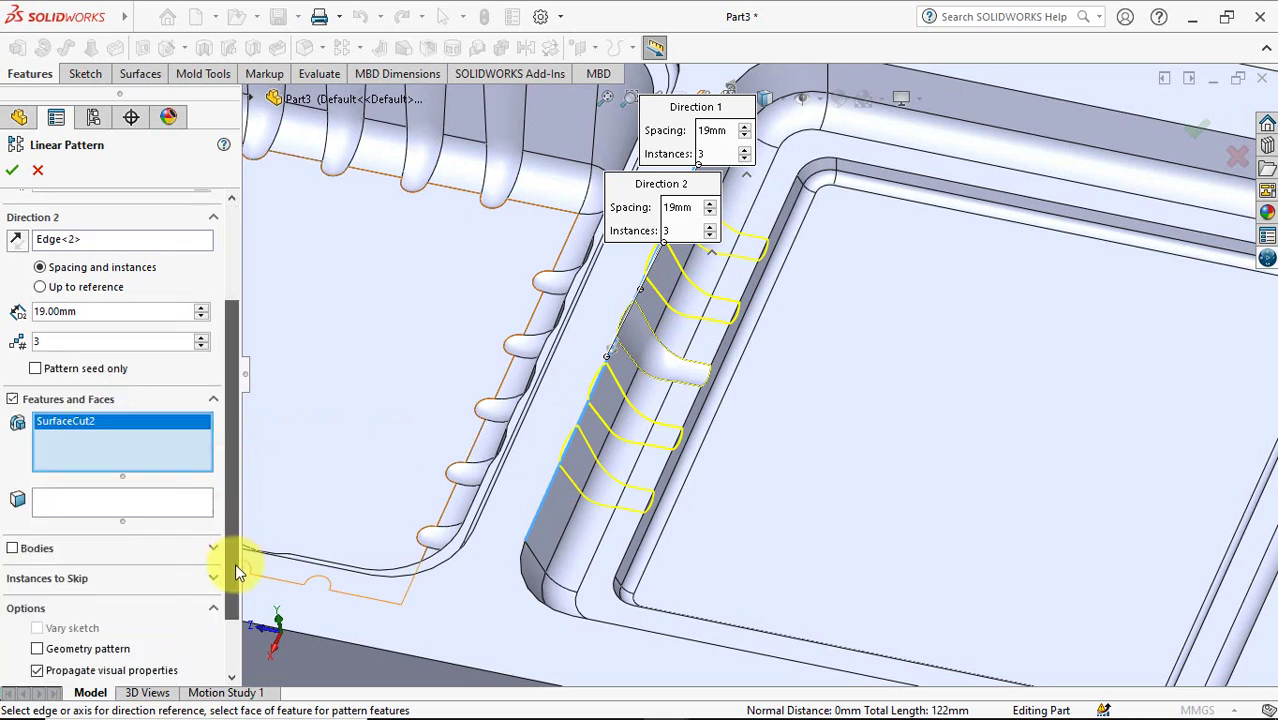
click(37, 570)
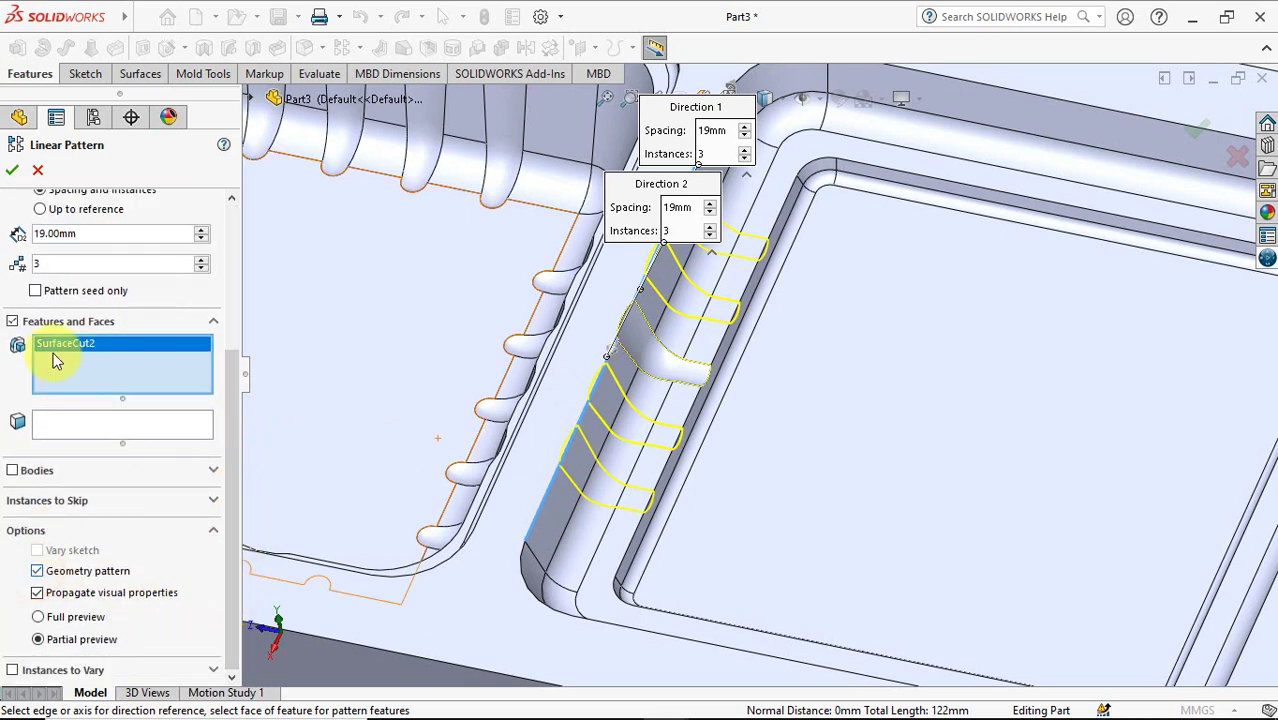
click(35, 291)
click(13, 173)
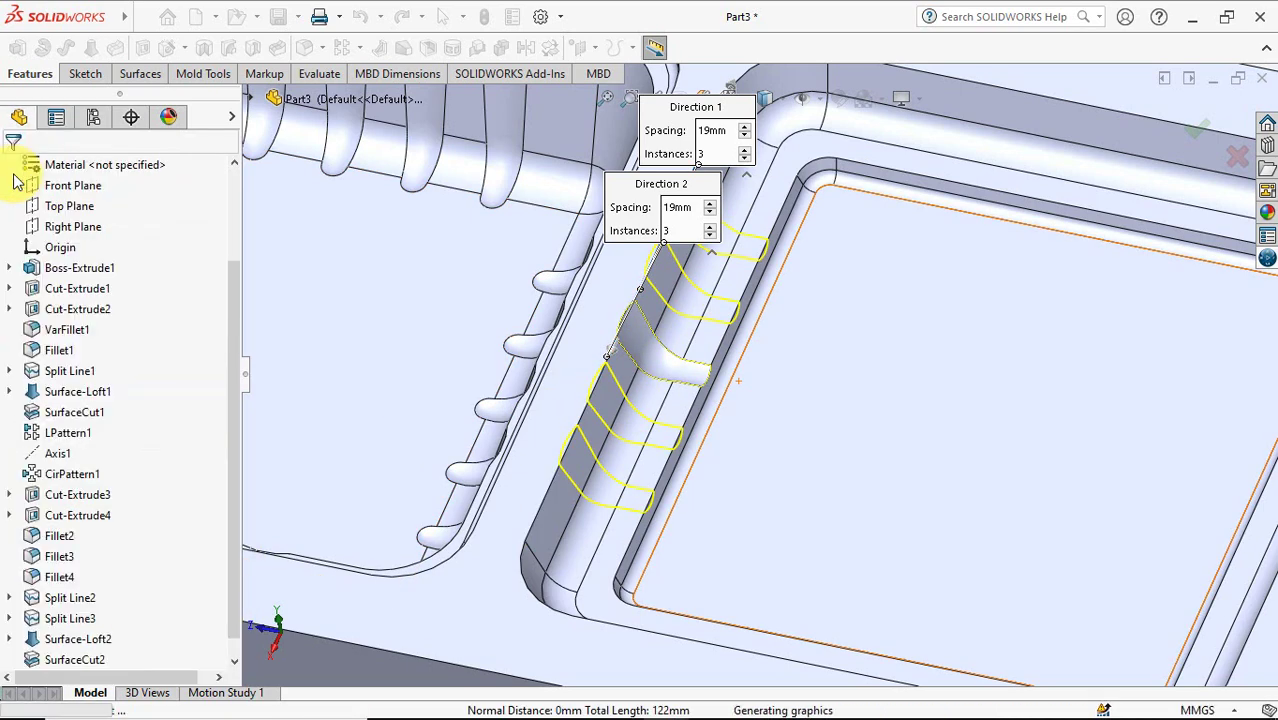
scroll(760, 402, up, 2)
Create Plane1 as a mid plane between two opposite faces of the second cavity
scroll(765, 415, up, 5)
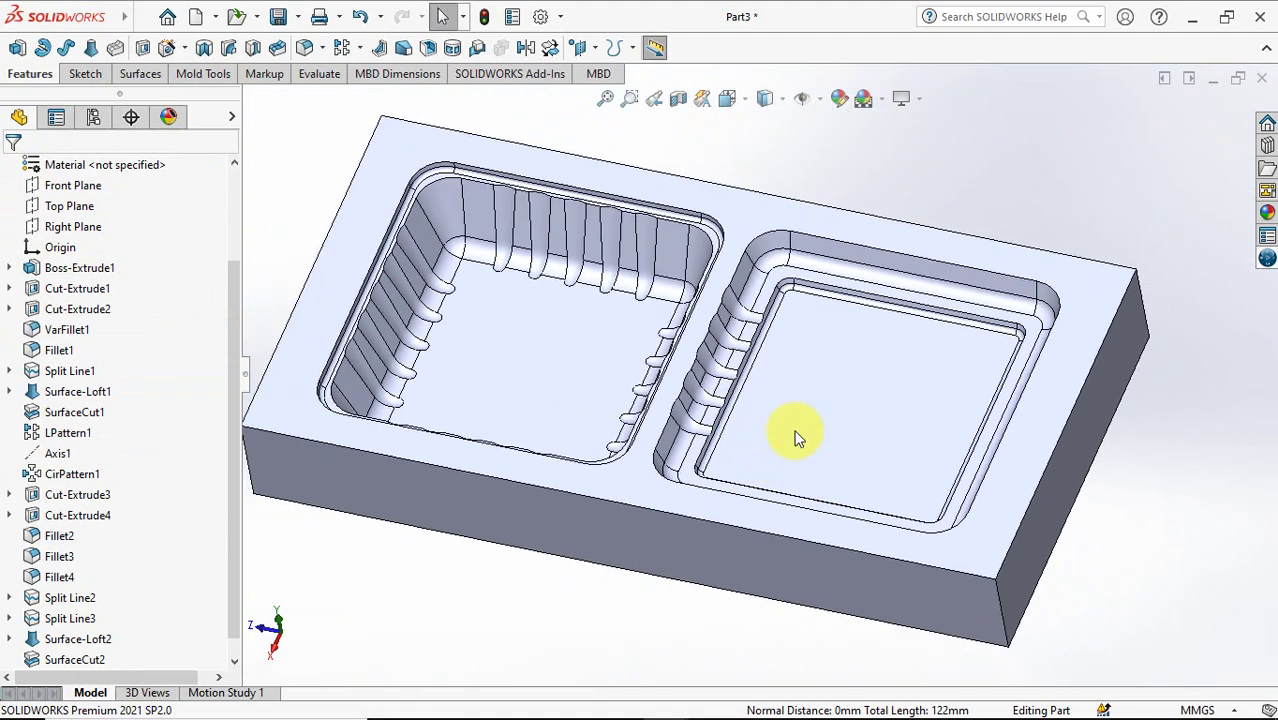
scroll(1030, 178, down, 1)
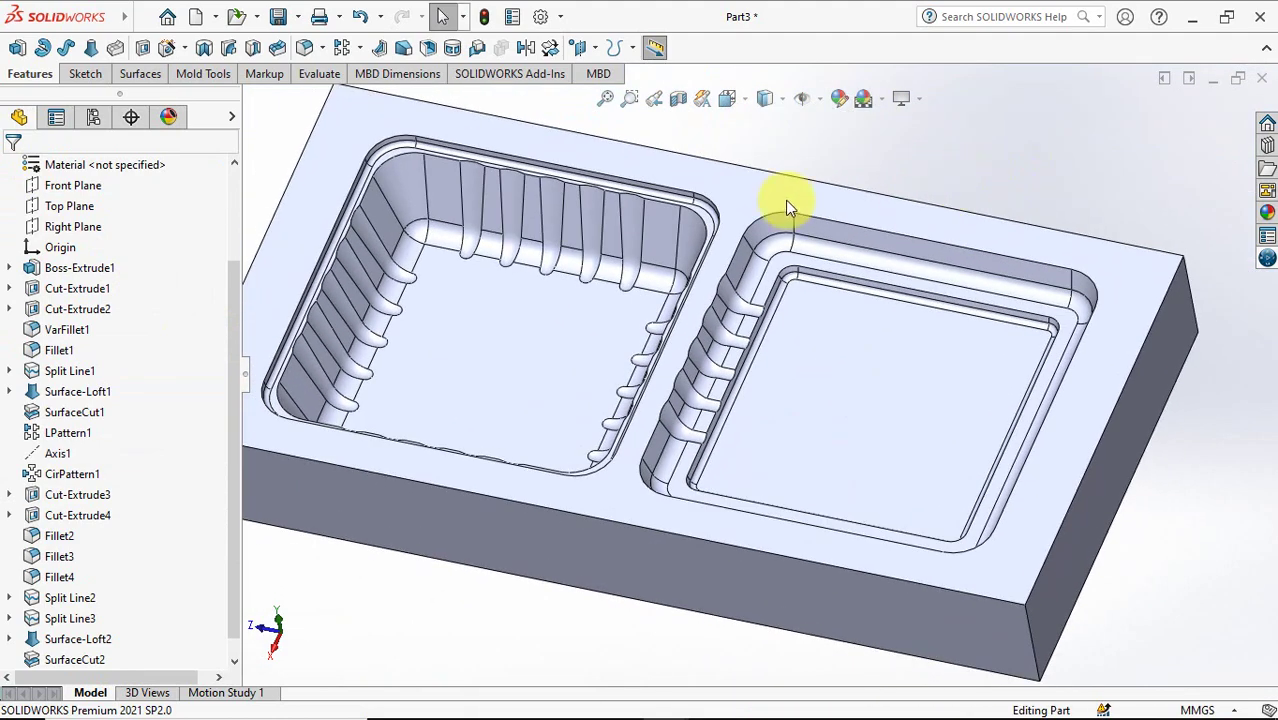
click(582, 50)
click(612, 77)
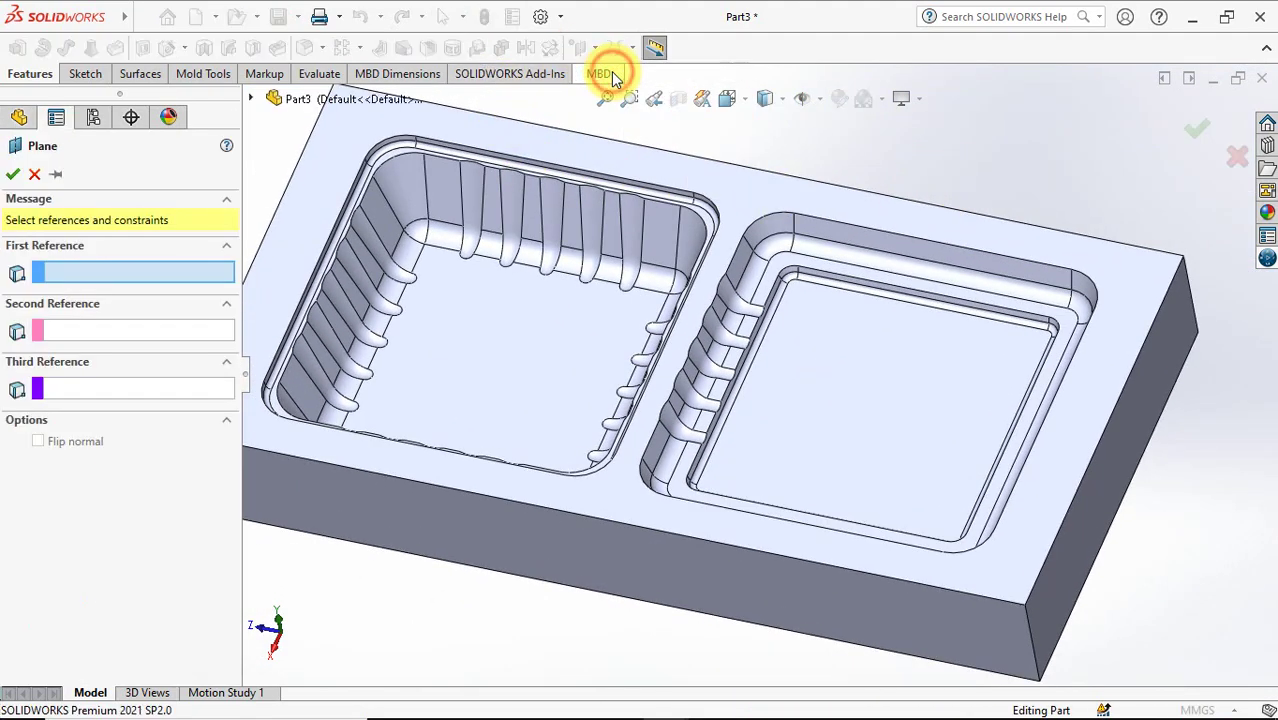
click(738, 275)
middle_drag(891, 376, 1015, 413)
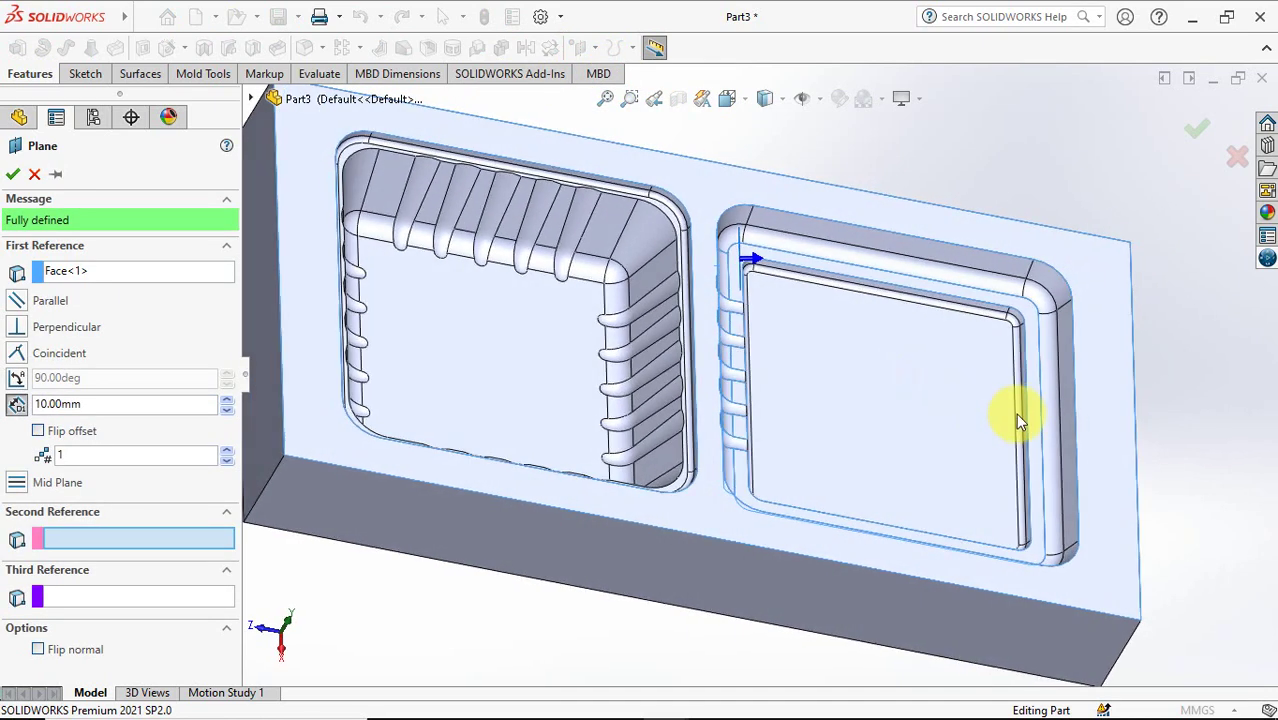
click(1066, 421)
click(1192, 134)
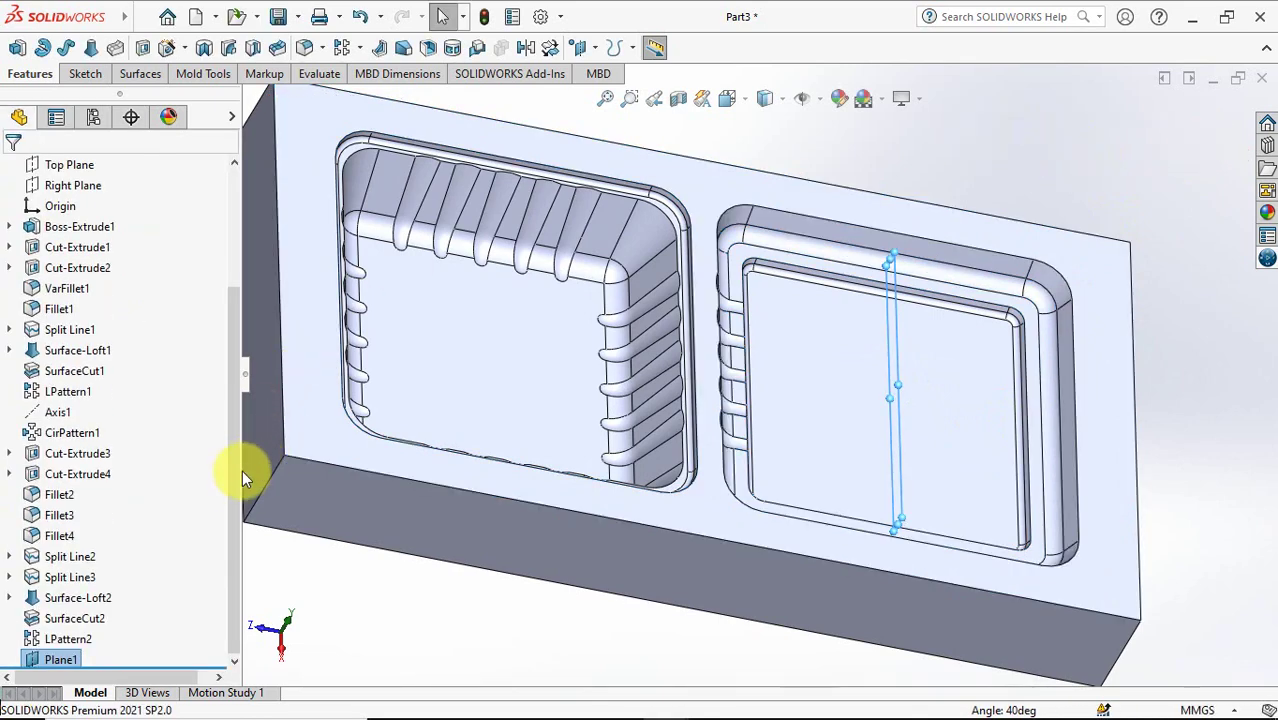
Add Axis2 at the intersection of Plane1 and the Right Plane
drag(242, 470, 233, 346)
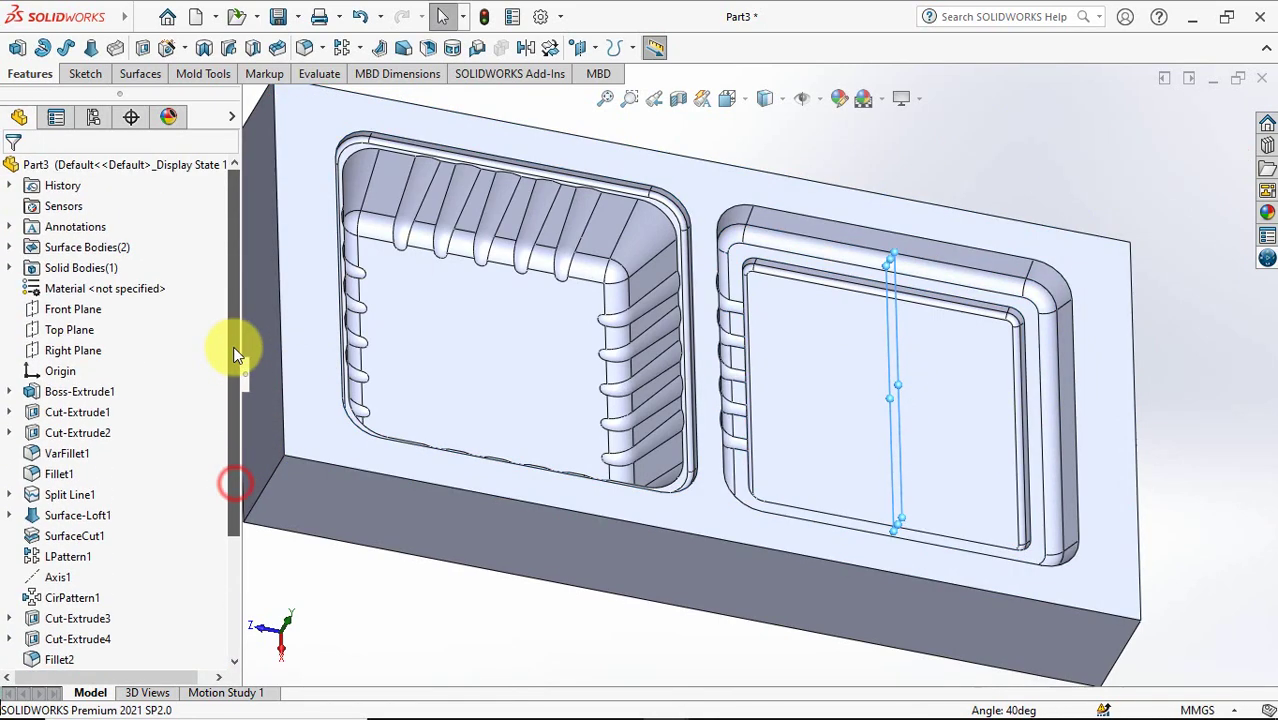
click(74, 351)
click(586, 50)
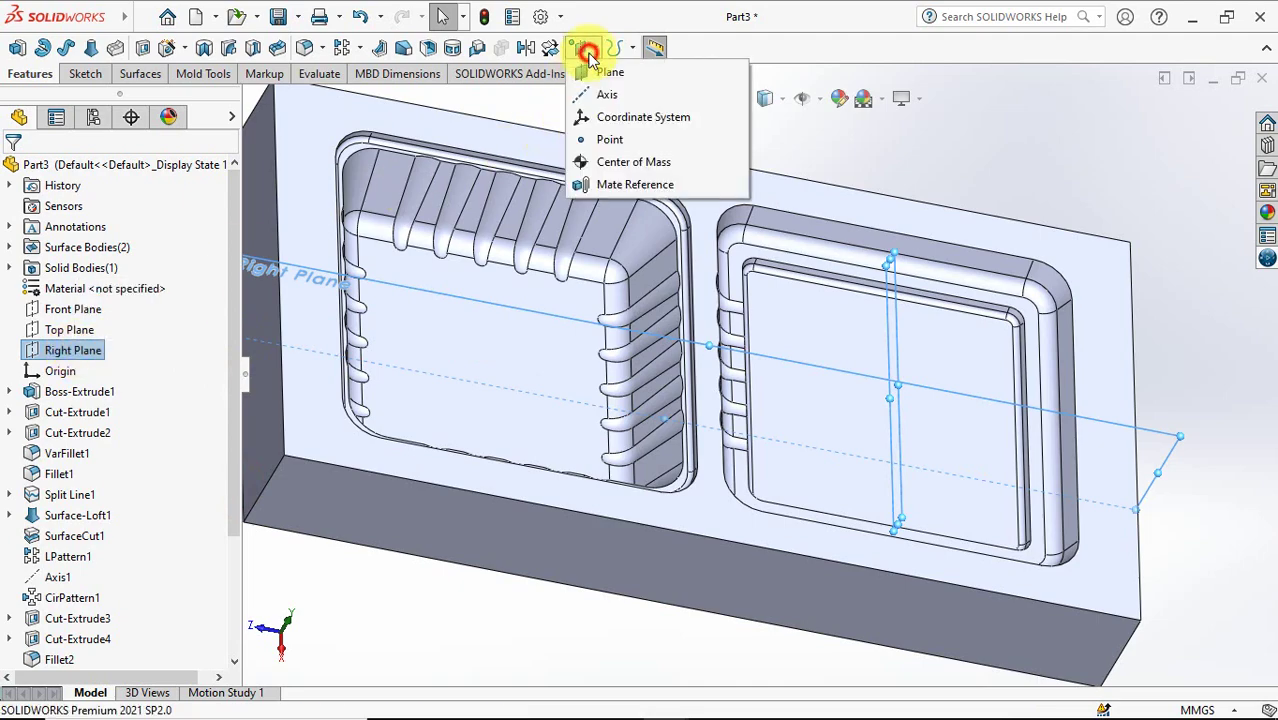
click(636, 94)
click(12, 172)
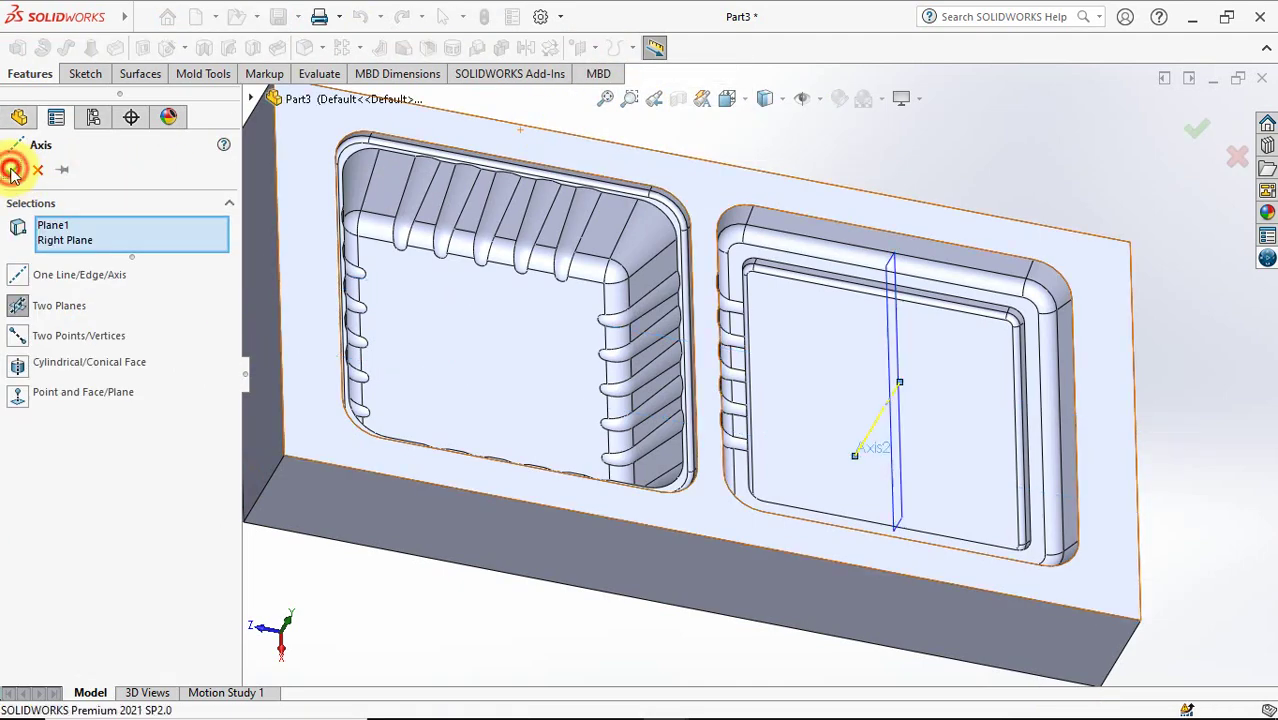
middle_drag(747, 348, 1035, 218)
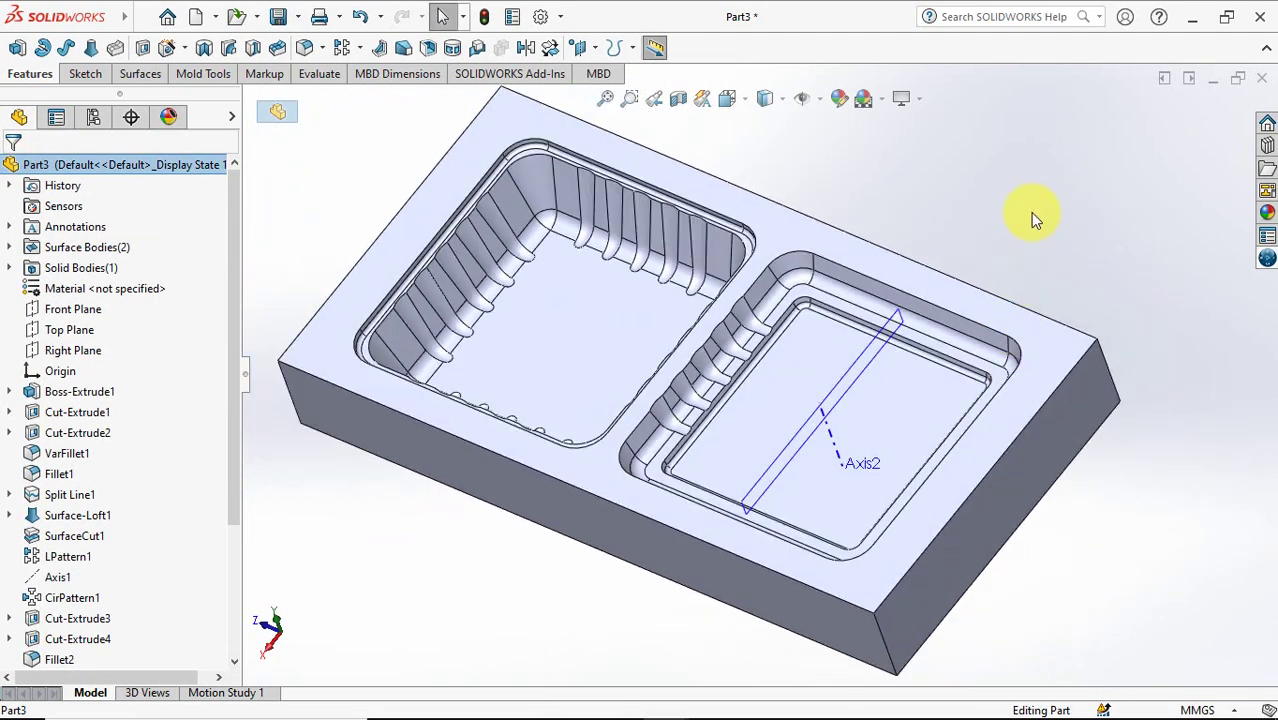
Circular-pattern LPattern2 around Axis2, 4 equal instances over 360°, with Geometry pattern on
click(1035, 218)
scroll(726, 314, down, 3)
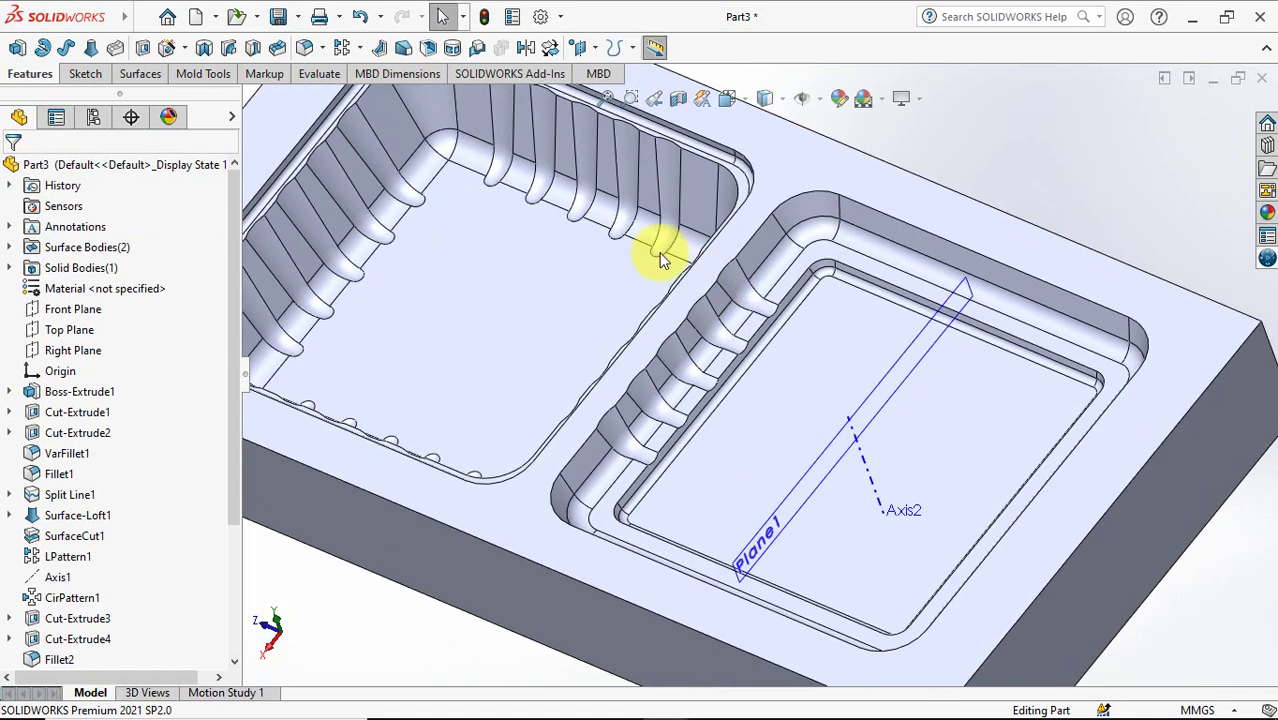
click(361, 49)
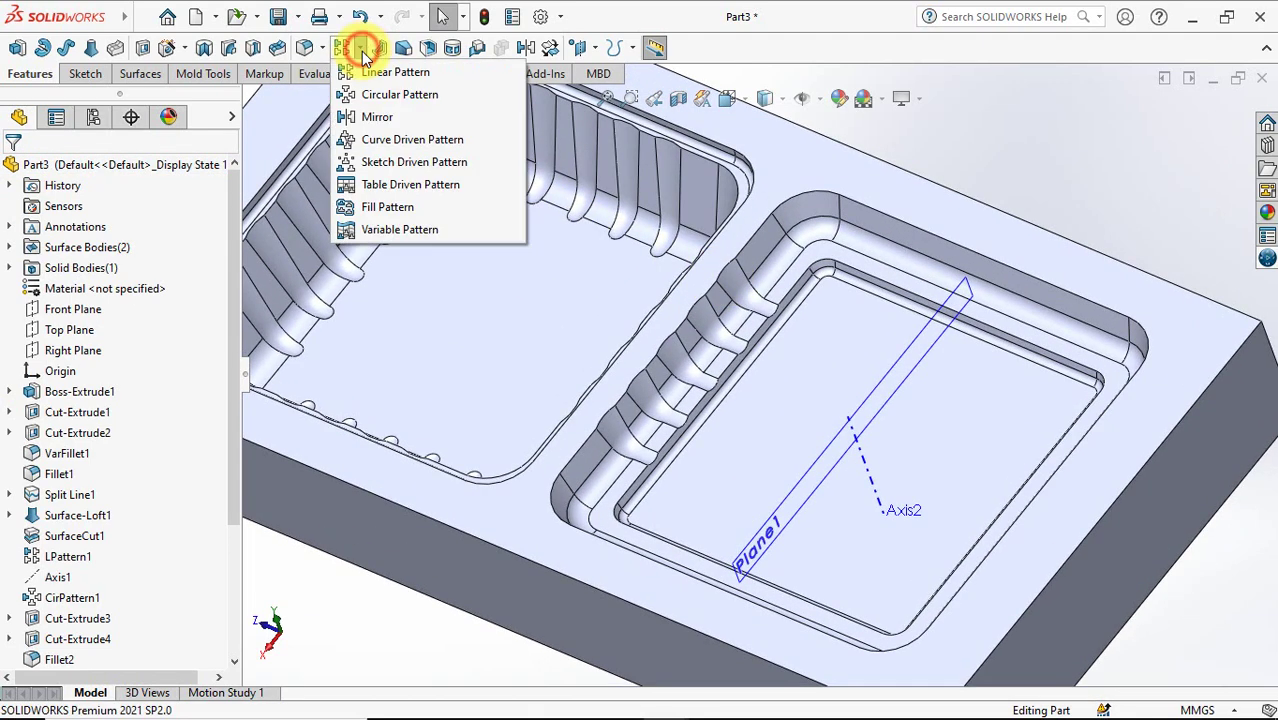
click(461, 93)
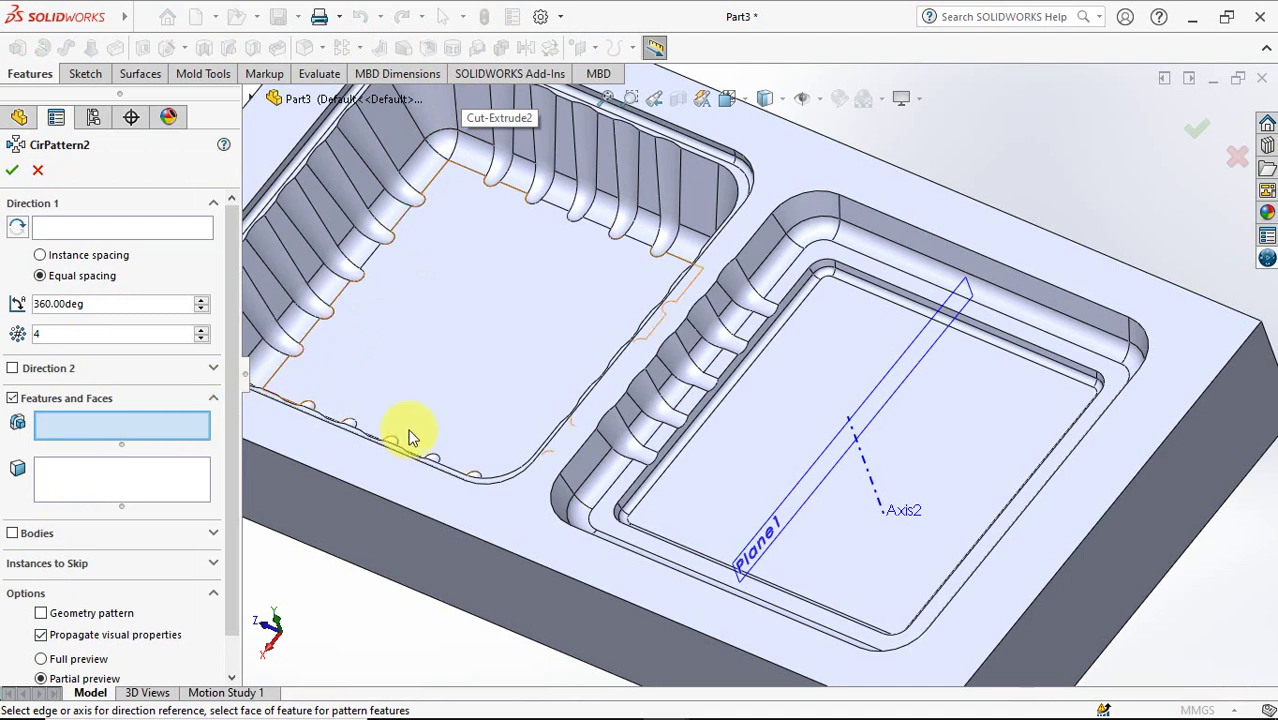
click(617, 440)
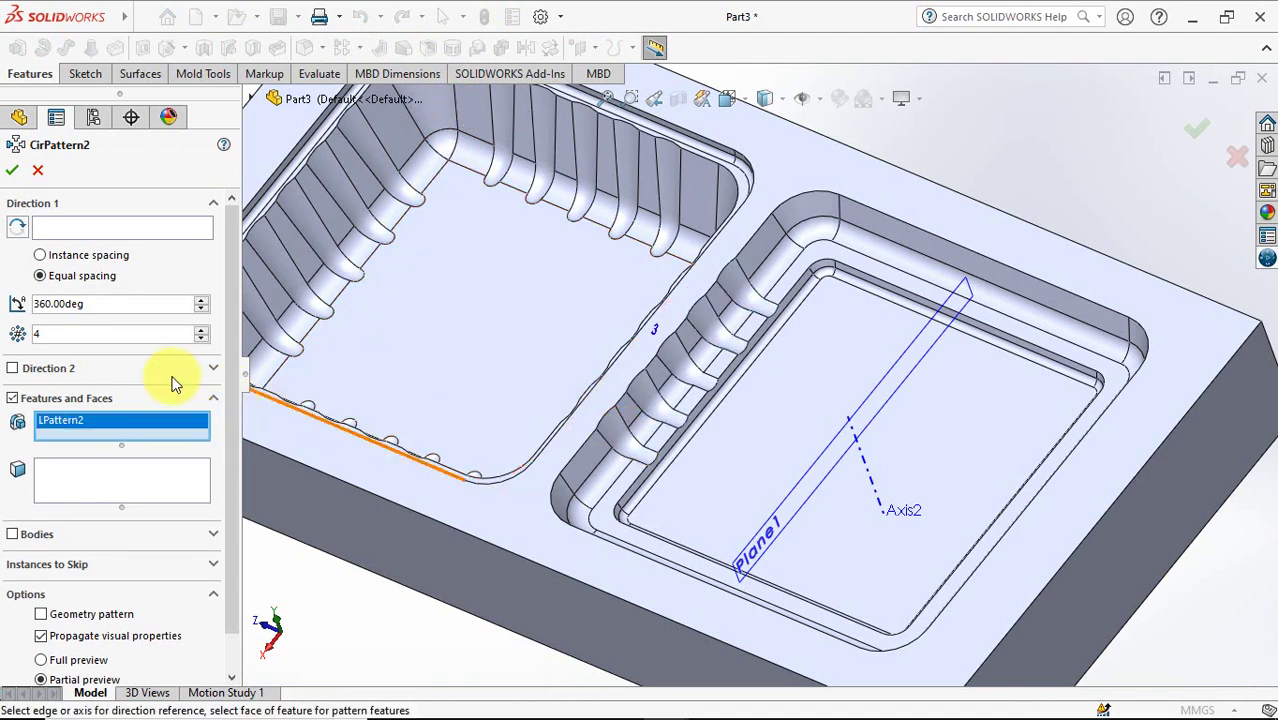
click(139, 229)
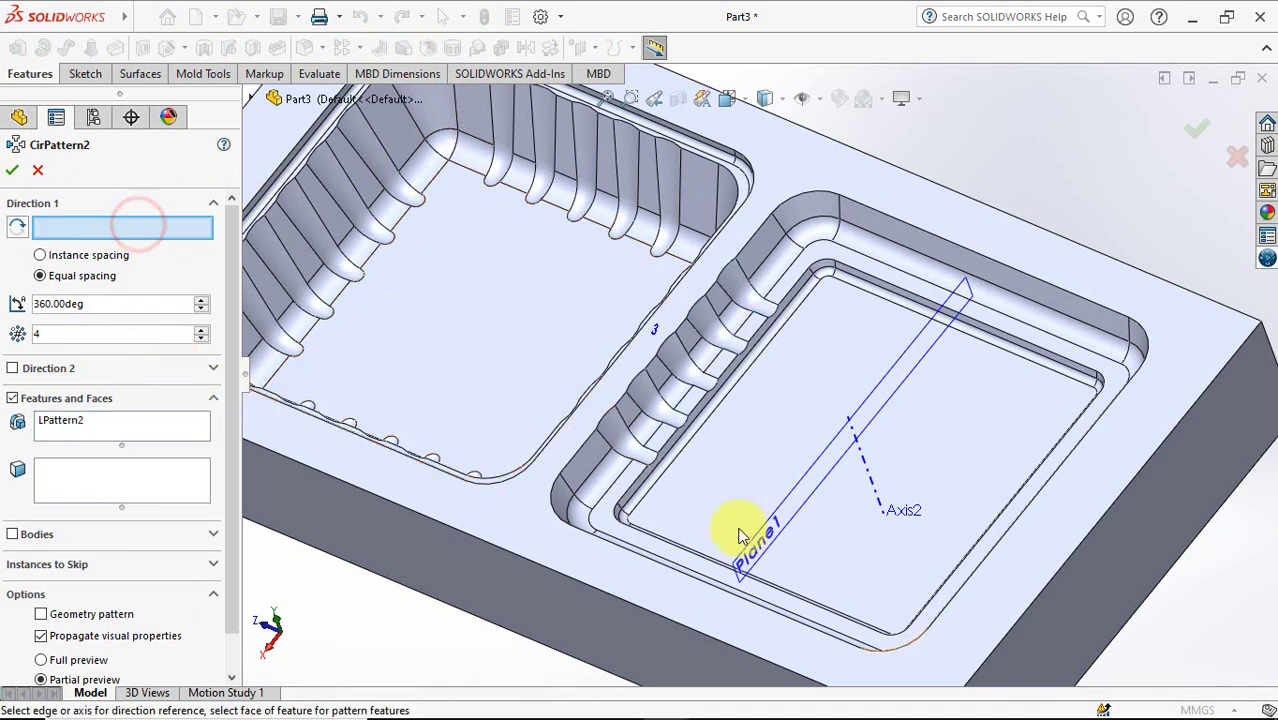
click(858, 456)
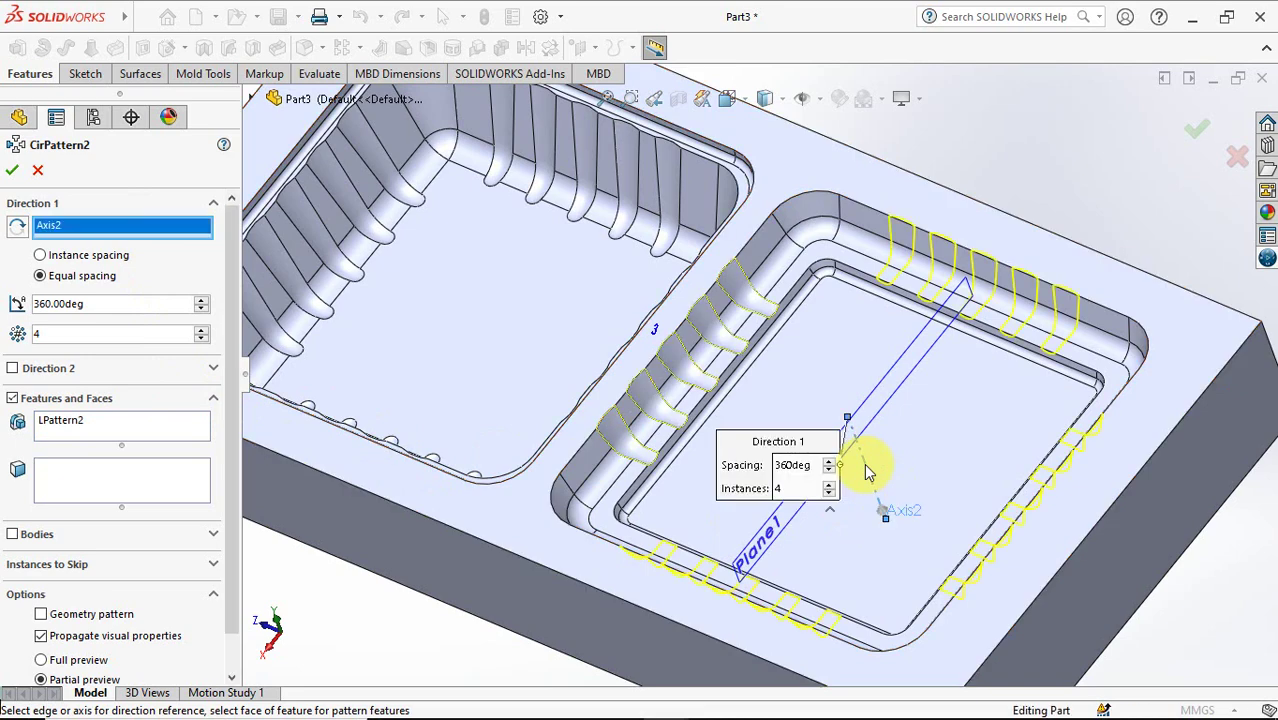
click(230, 400)
scroll(222, 490, down, 1)
click(40, 573)
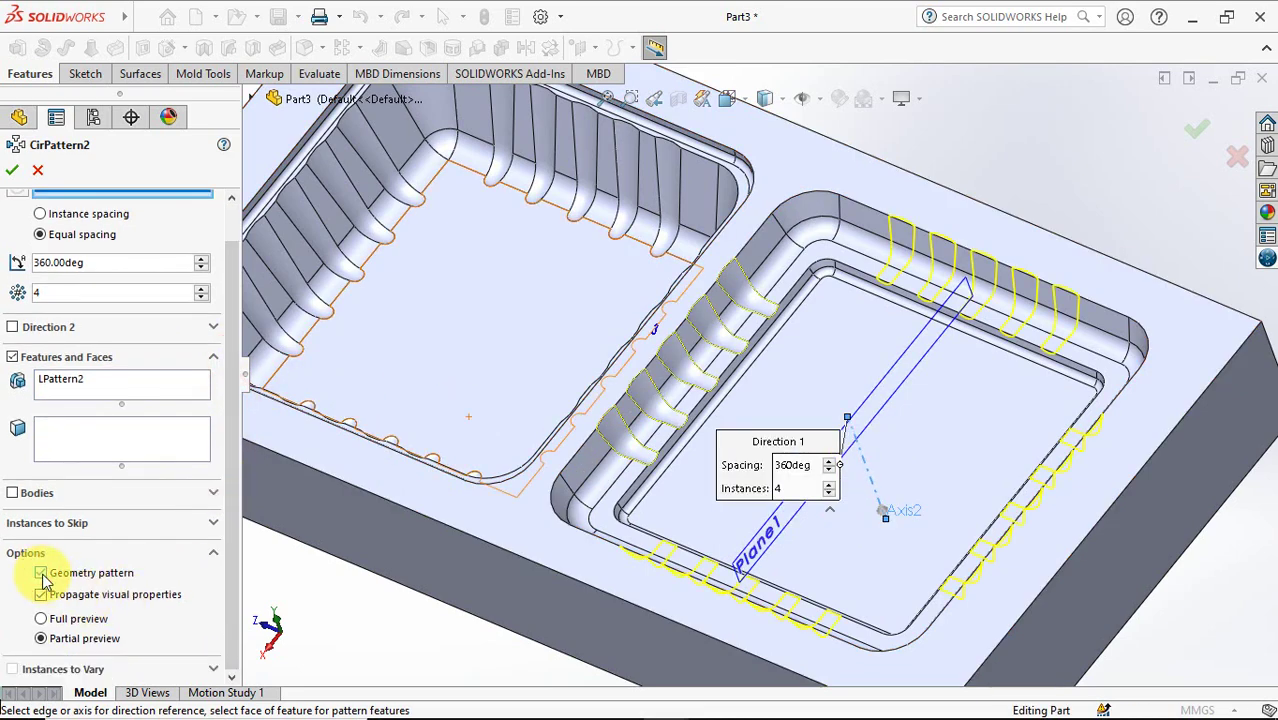
click(12, 170)
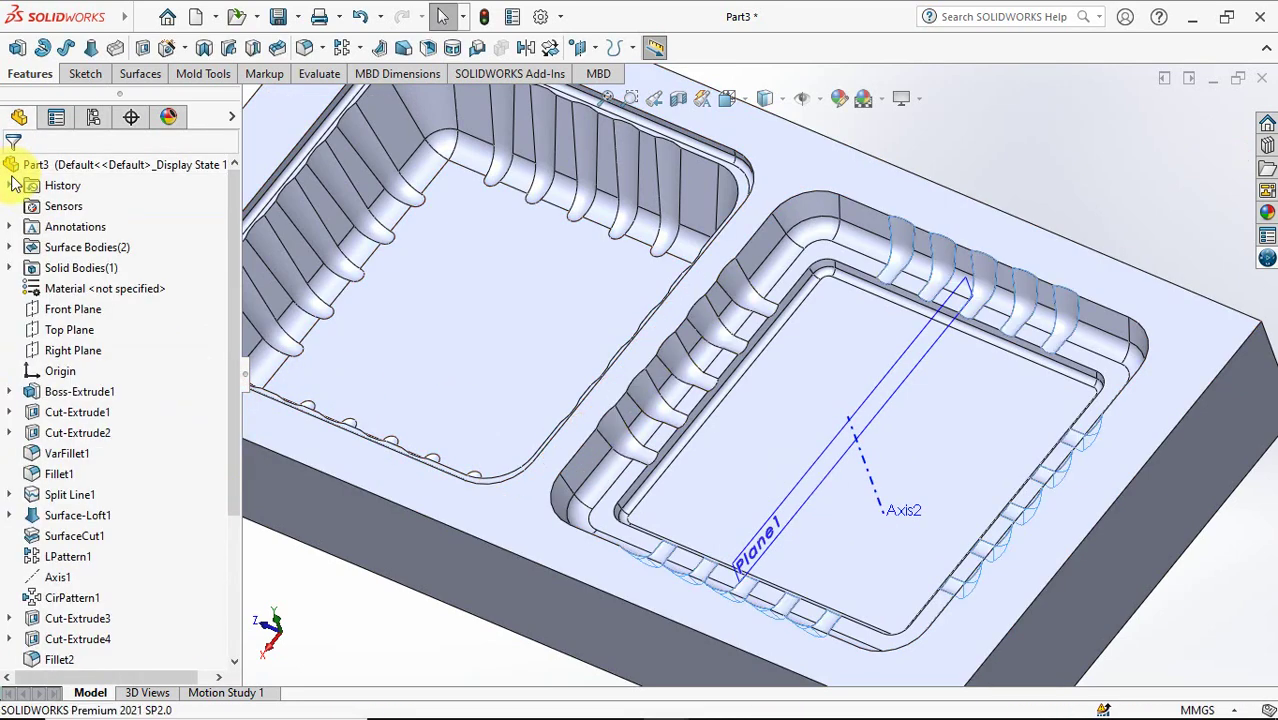
Hide Plane1 and Axis2, then zoom to inspect the grooved cavity rim
middle_drag(894, 394, 1078, 188)
click(1080, 175)
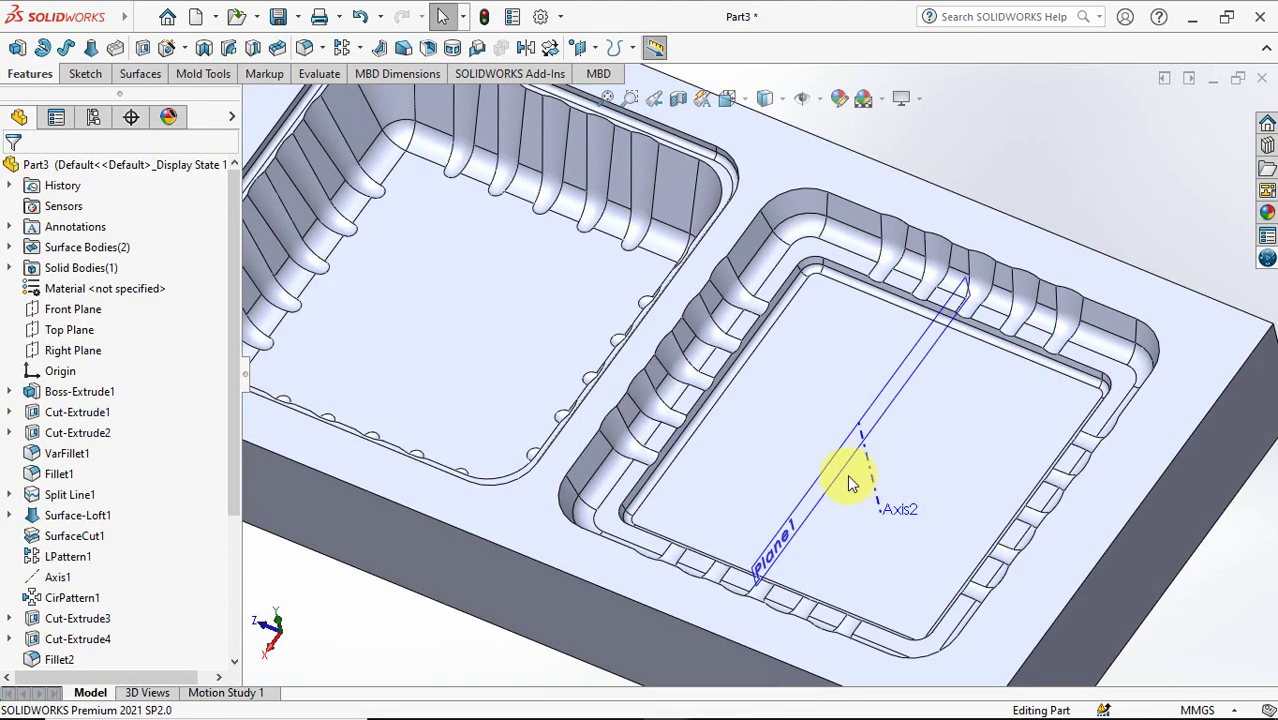
click(825, 475)
click(941, 418)
click(869, 470)
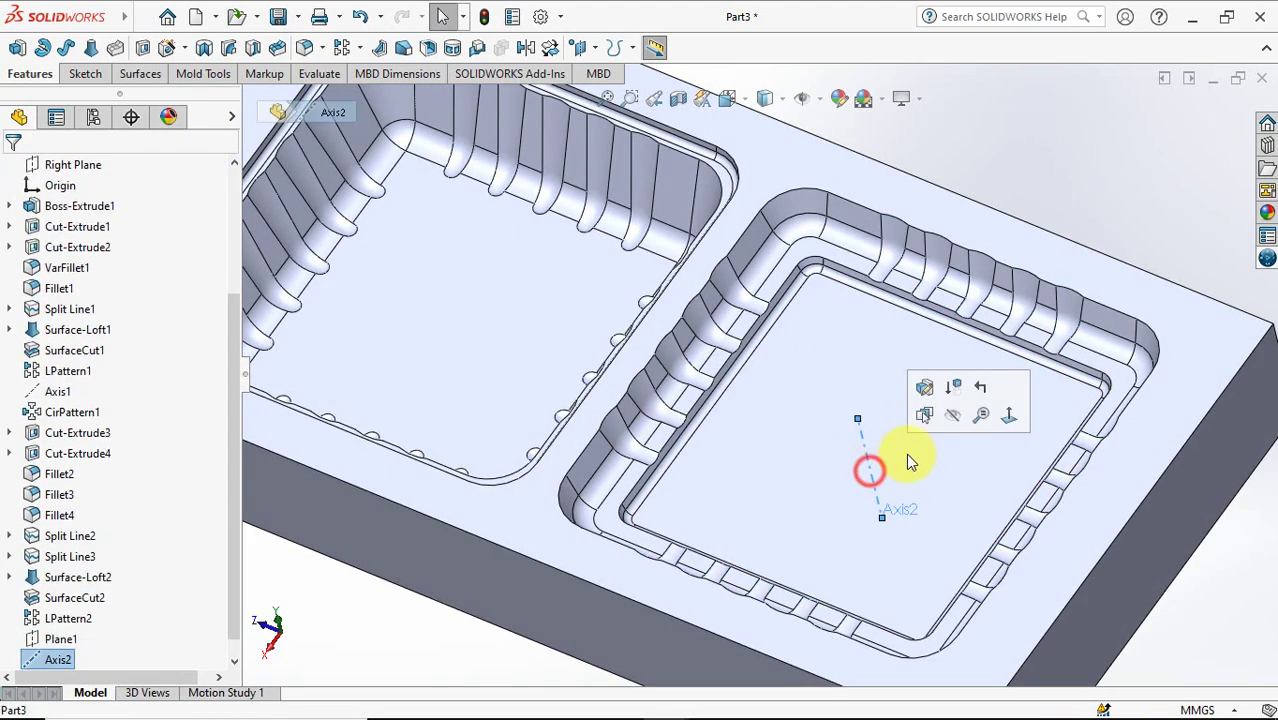
click(952, 414)
scroll(920, 455, down, 2)
scroll(965, 395, down, 5)
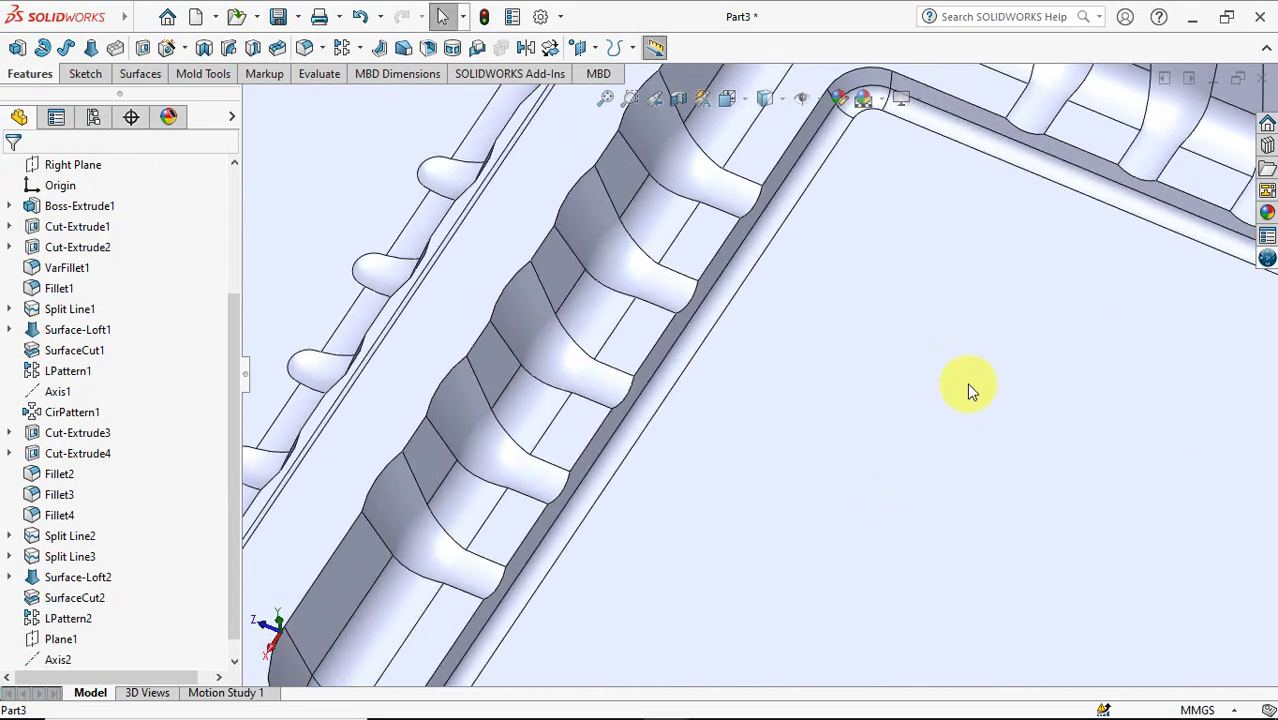
scroll(747, 365, up, 2)
scroll(733, 362, up, 1)
scroll(787, 337, up, 2)
scroll(791, 382, up, 1)
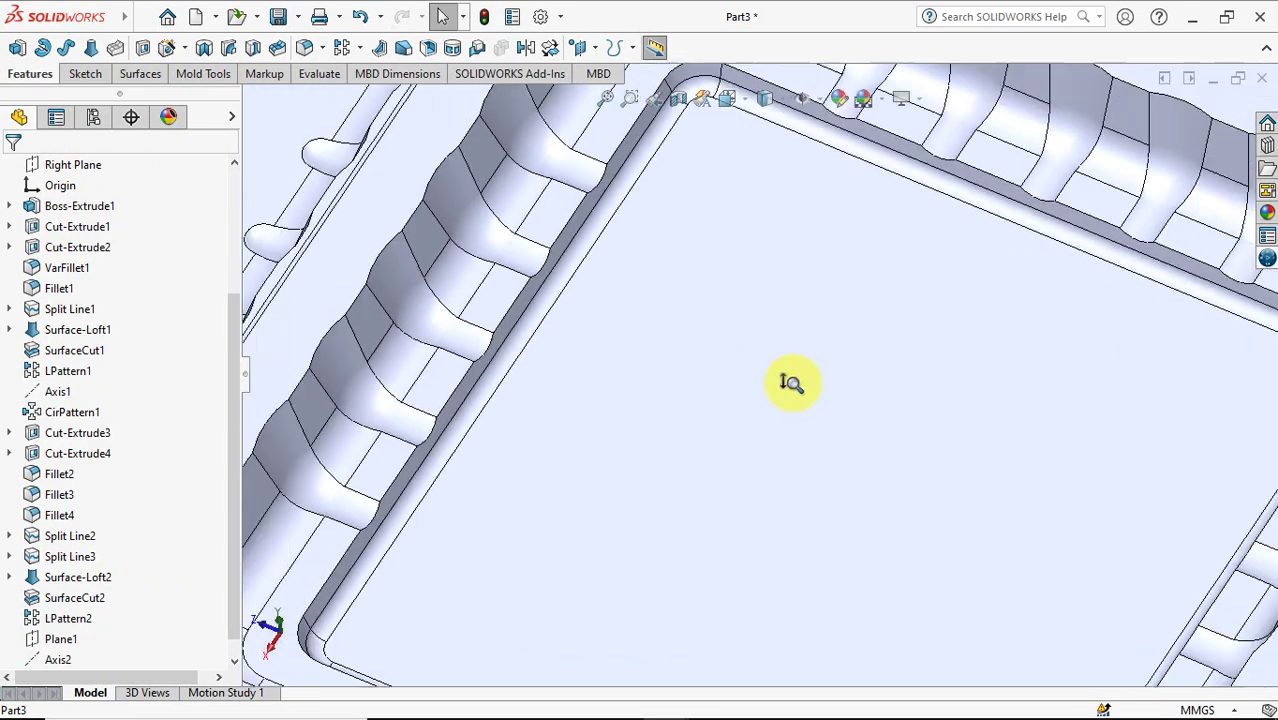
scroll(785, 400, up, 4)
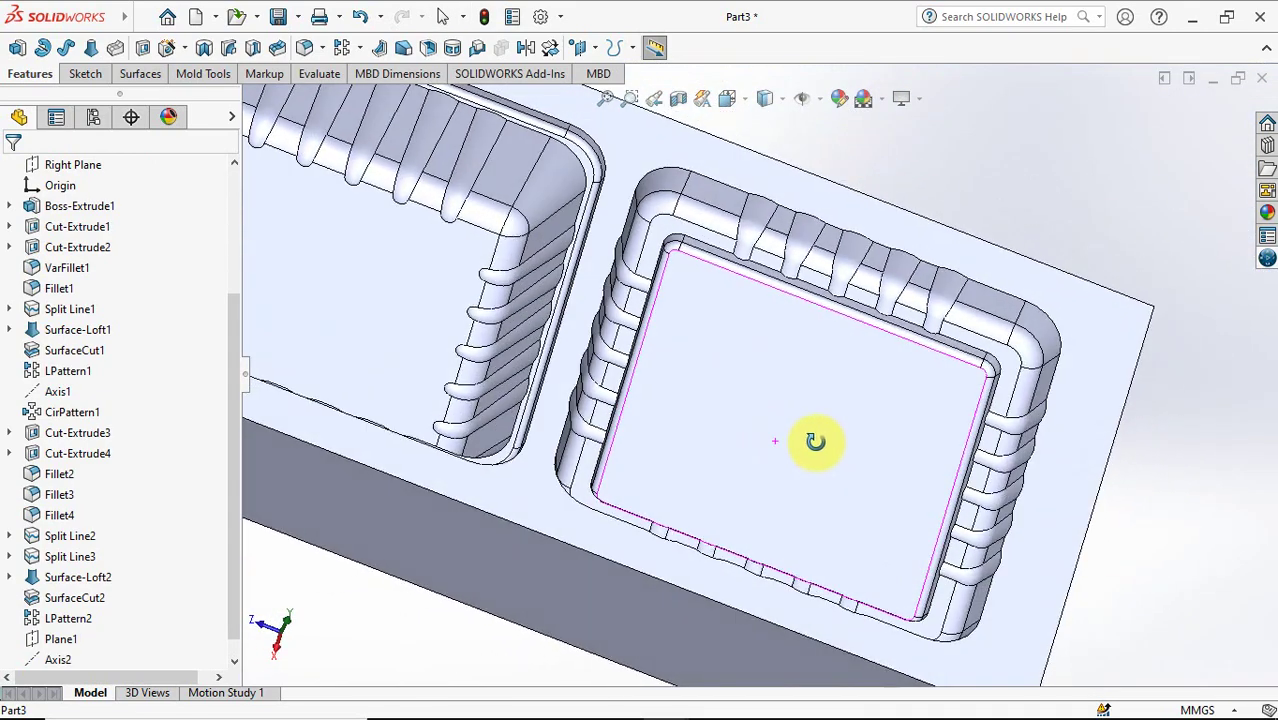